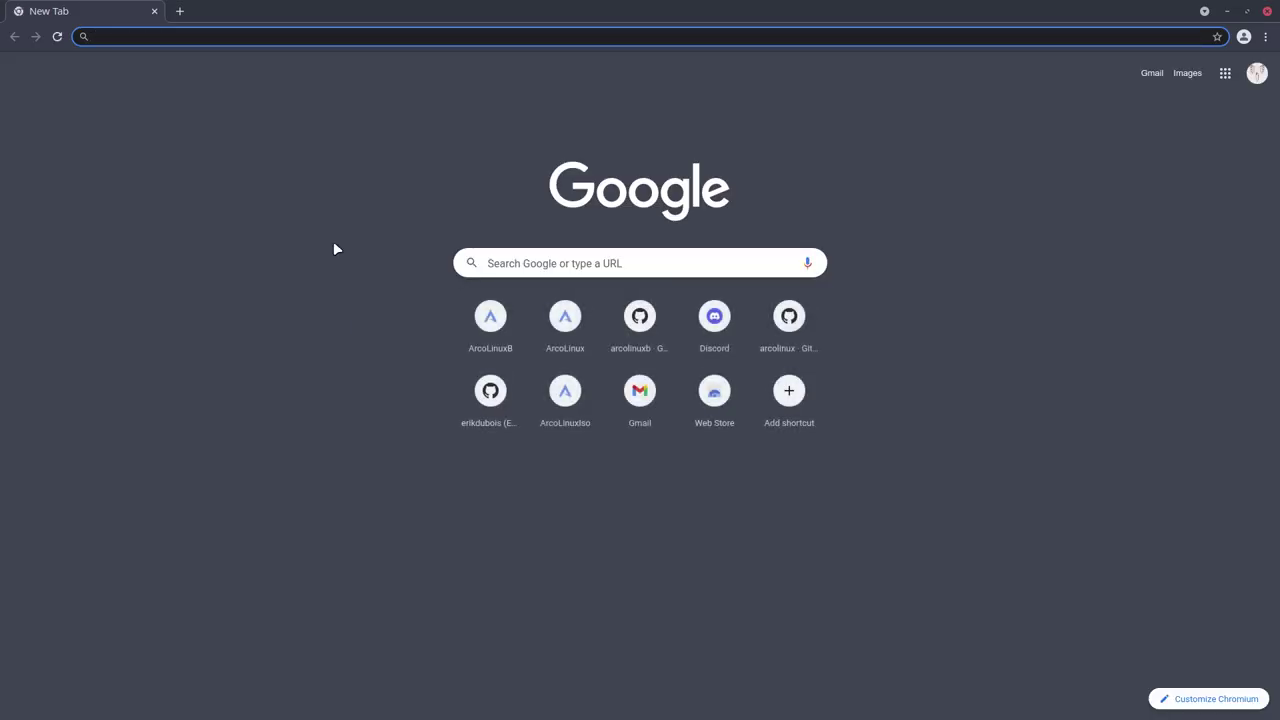
Step: Go to the arcolinuxiso.com site and open its Create your own distribution guide
text(arcolinuxb.com)
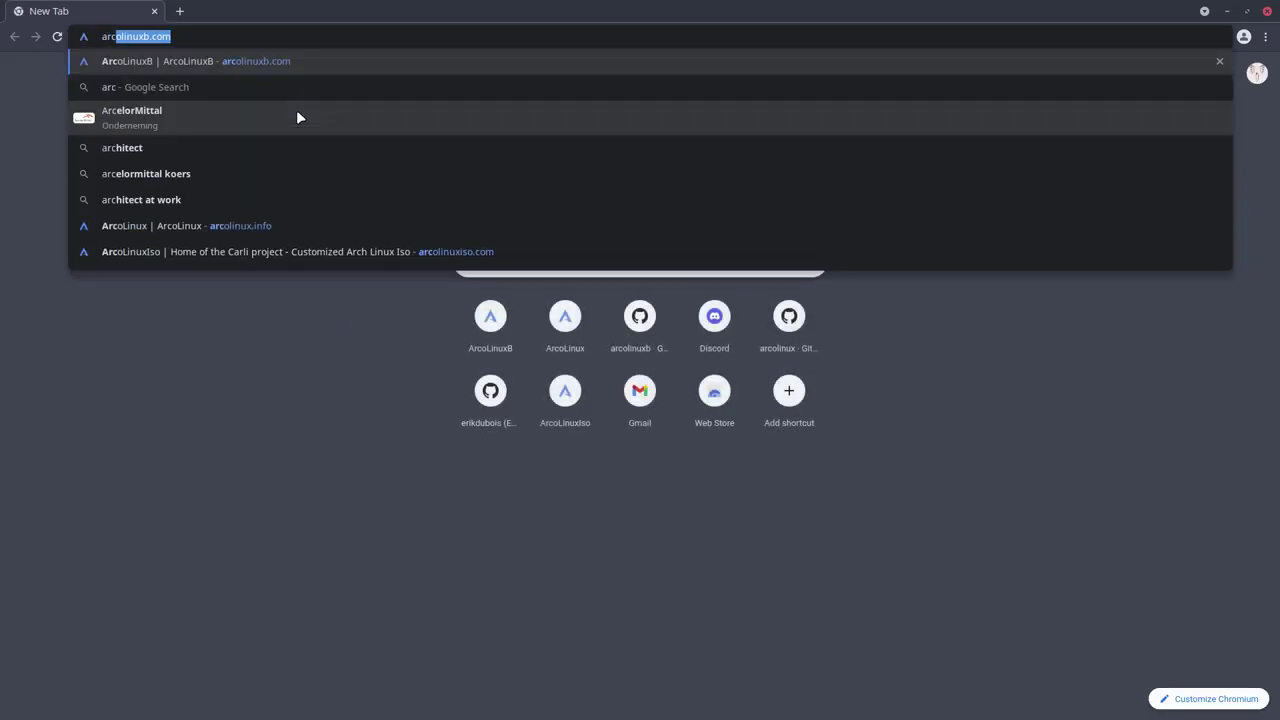
key(Return)
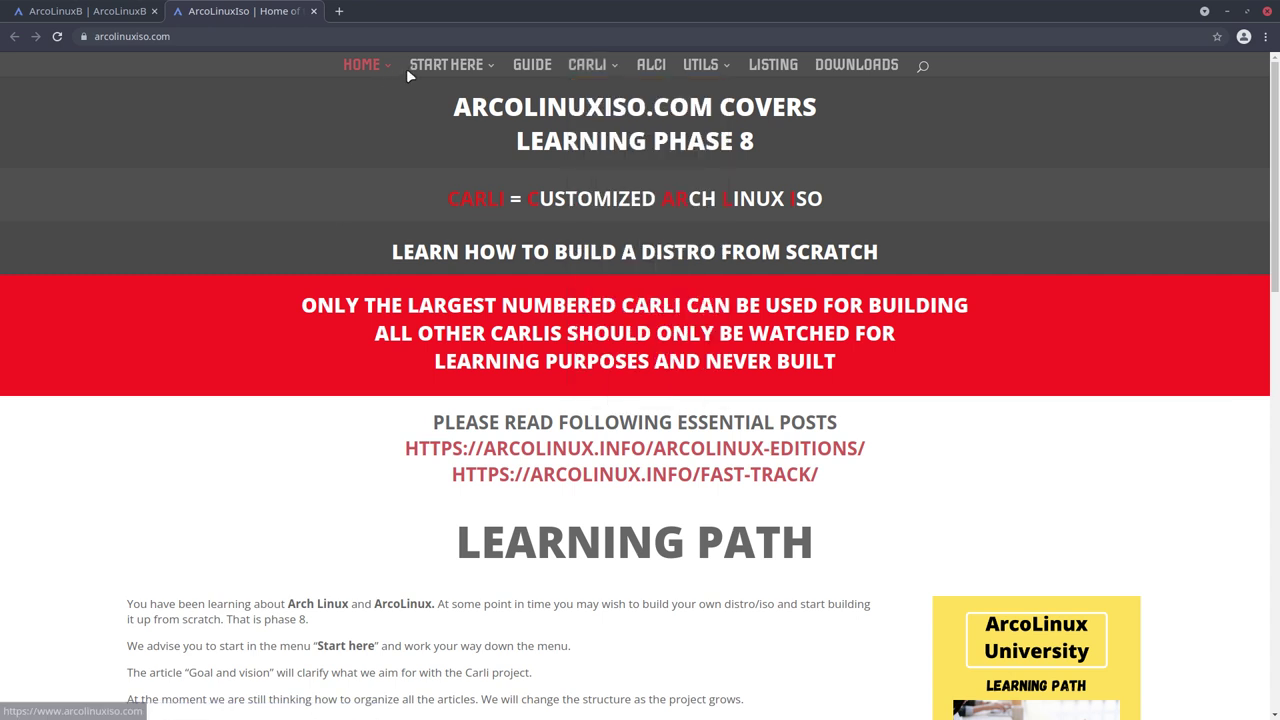
mouse_move(446, 64)
click(467, 162)
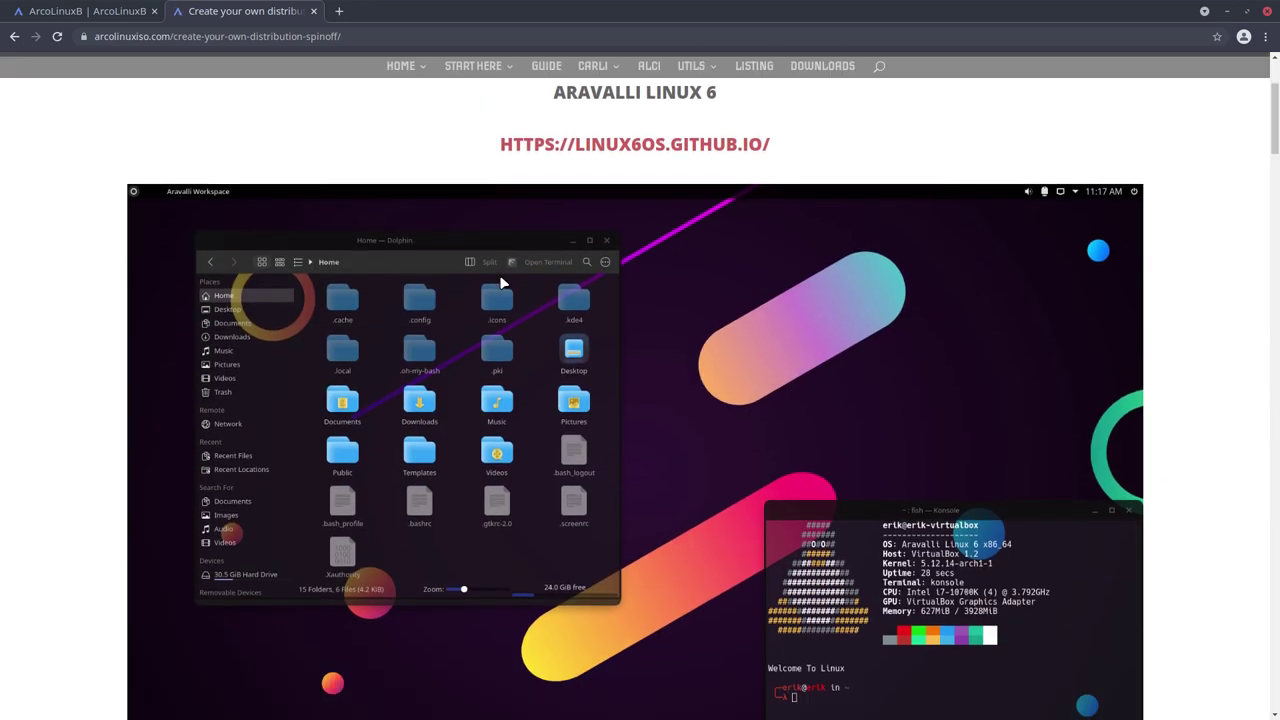
Step: Scroll down the guide page through the showcased spin-off distros
scroll(503, 283, down, 7)
scroll(503, 283, down, 2)
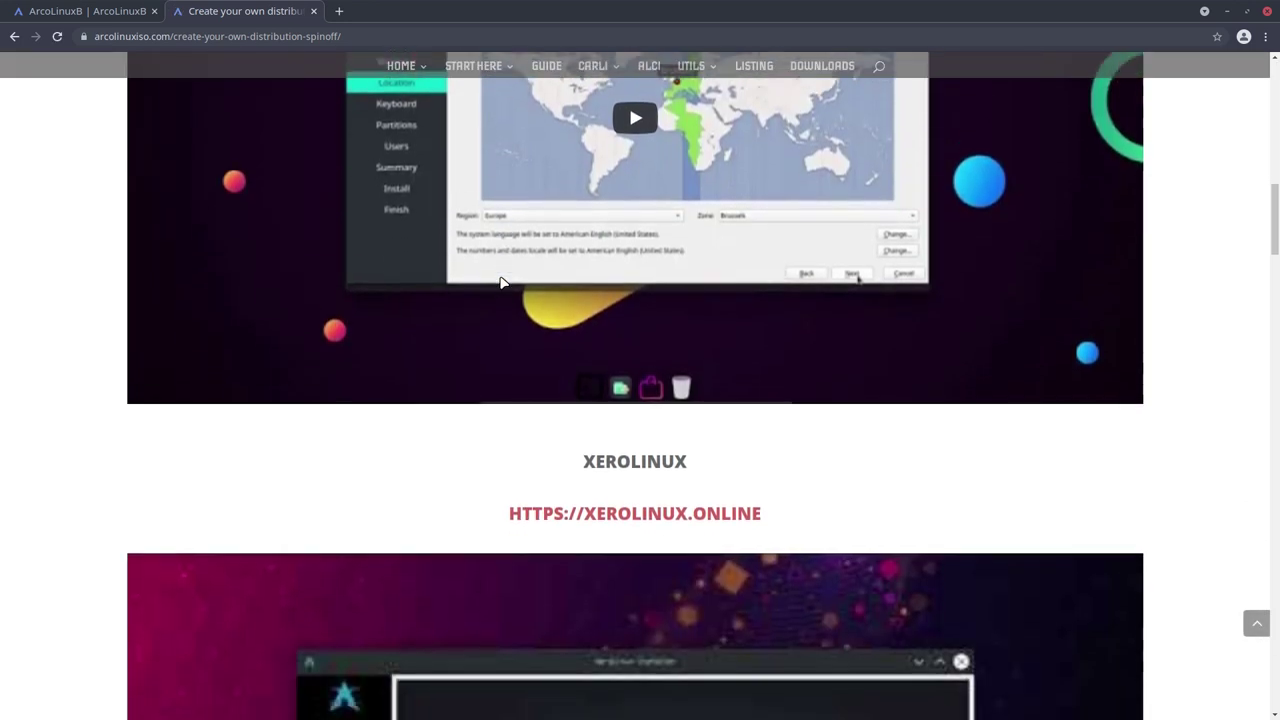
scroll(503, 283, down, 2)
scroll(503, 283, down, 2)
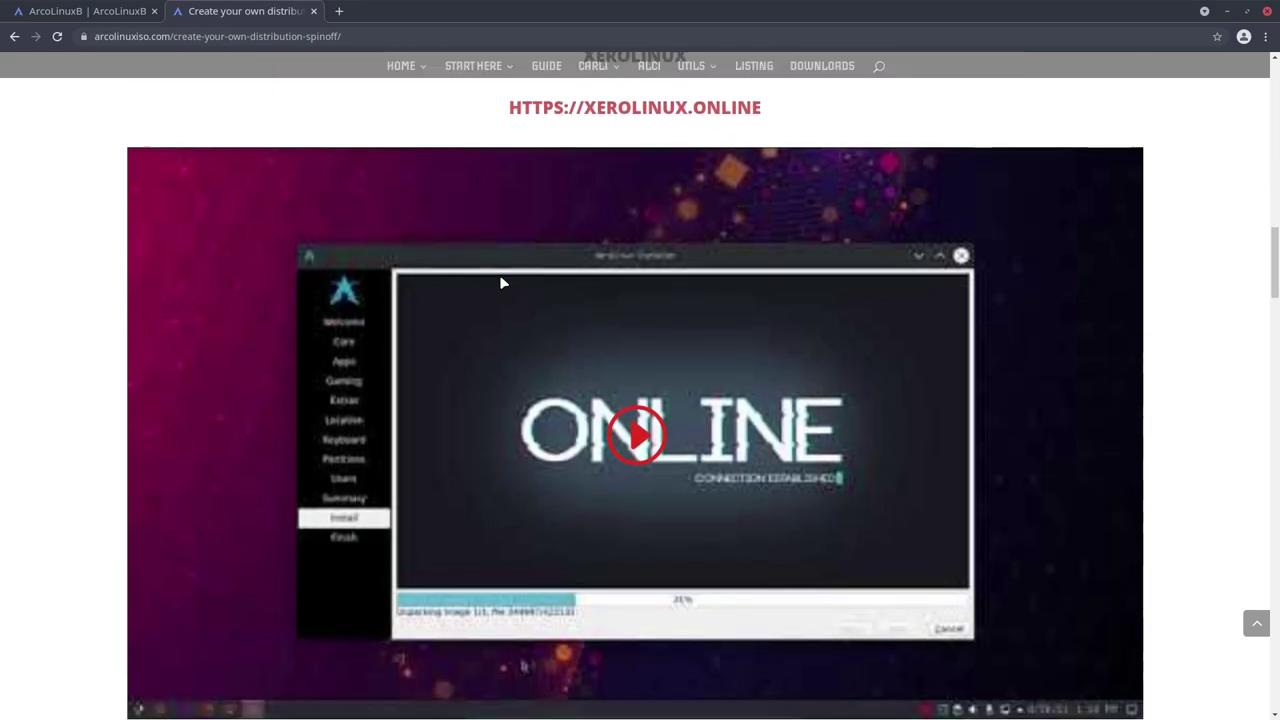
scroll(503, 283, down, 1)
scroll(503, 283, down, 1)
scroll(503, 283, down, 2)
scroll(503, 283, down, 1)
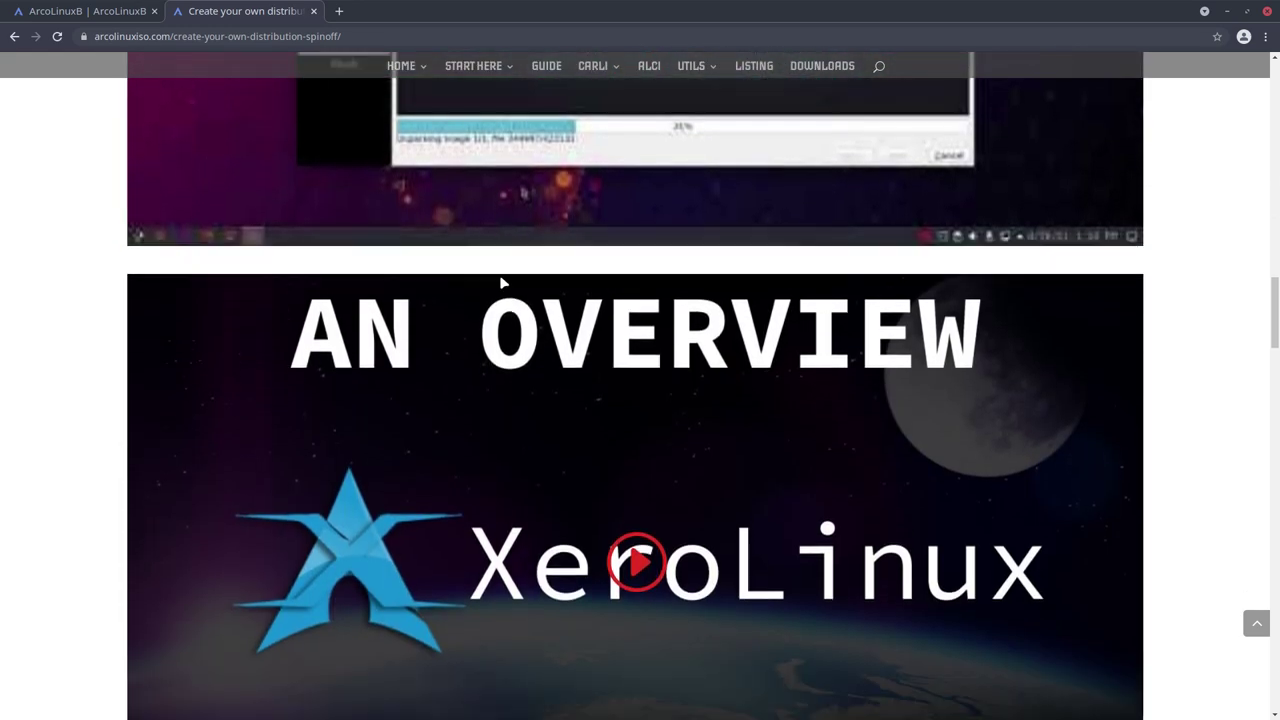
scroll(503, 283, down, 2)
scroll(503, 283, down, 3)
scroll(503, 283, down, 2)
scroll(503, 283, down, 2)
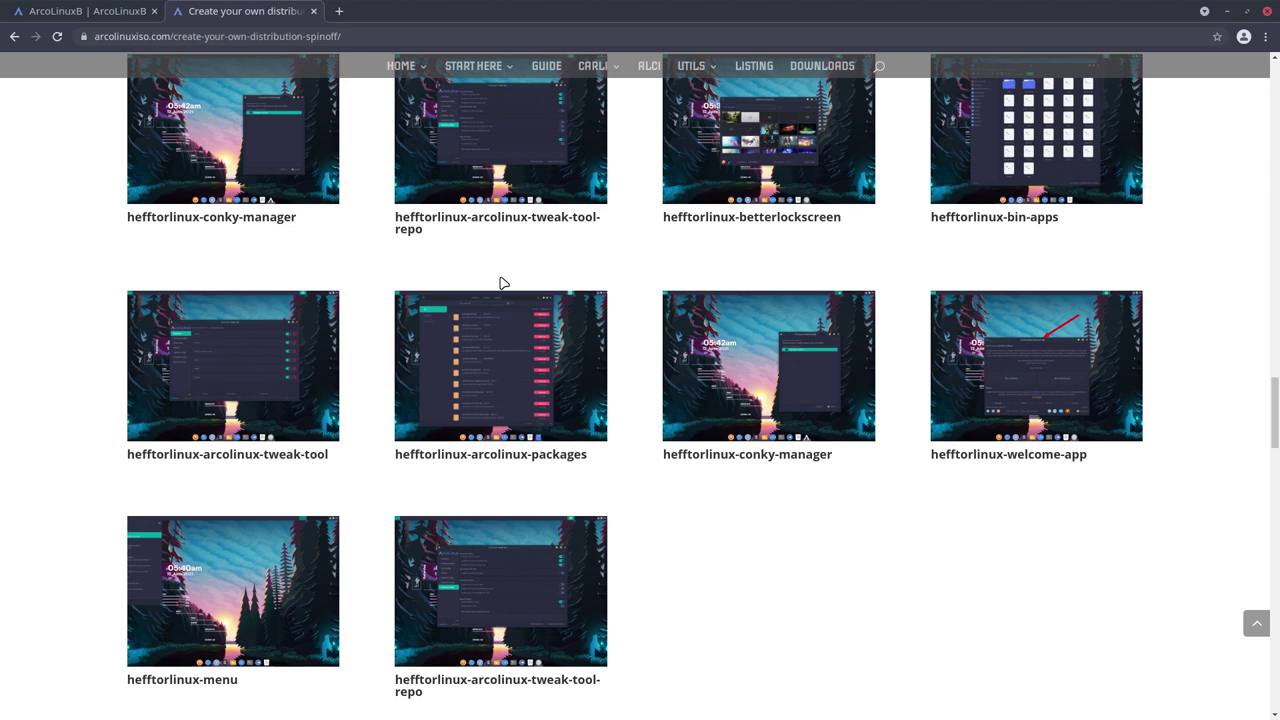
scroll(503, 283, down, 1)
scroll(503, 283, down, 2)
scroll(503, 283, down, 3)
scroll(503, 283, down, 1)
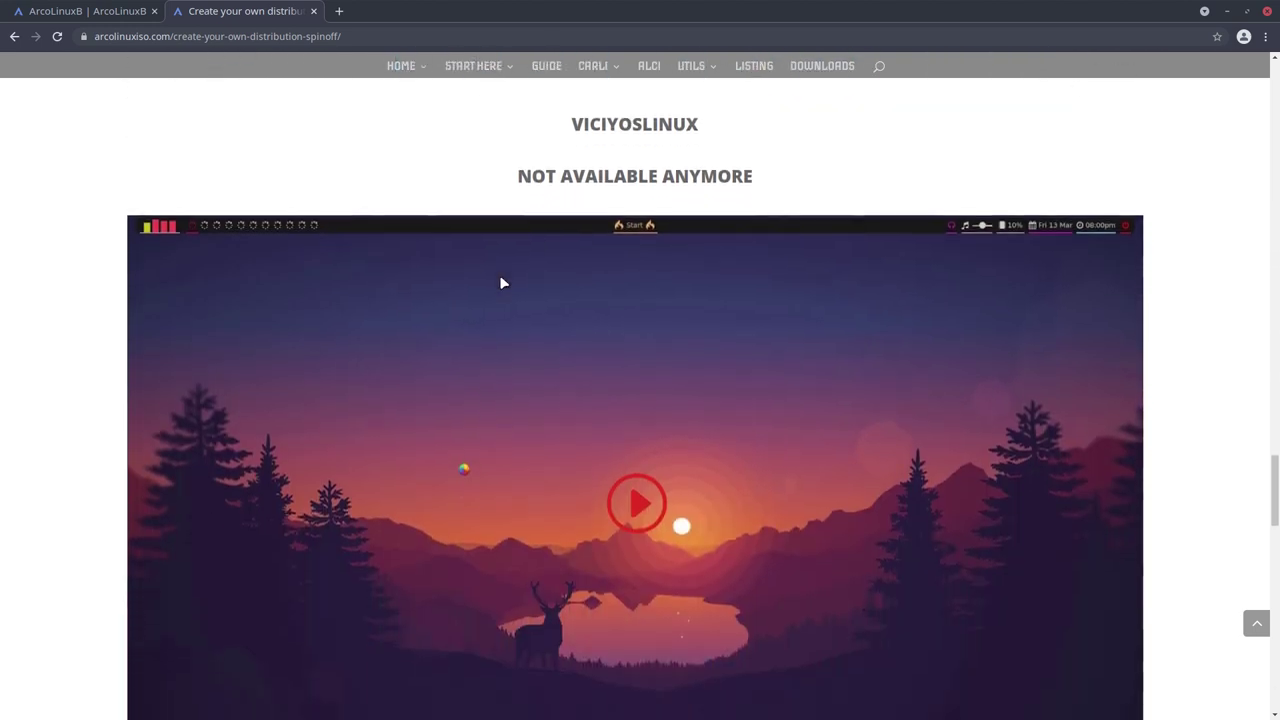
scroll(503, 283, down, 2)
scroll(517, 266, down, 1)
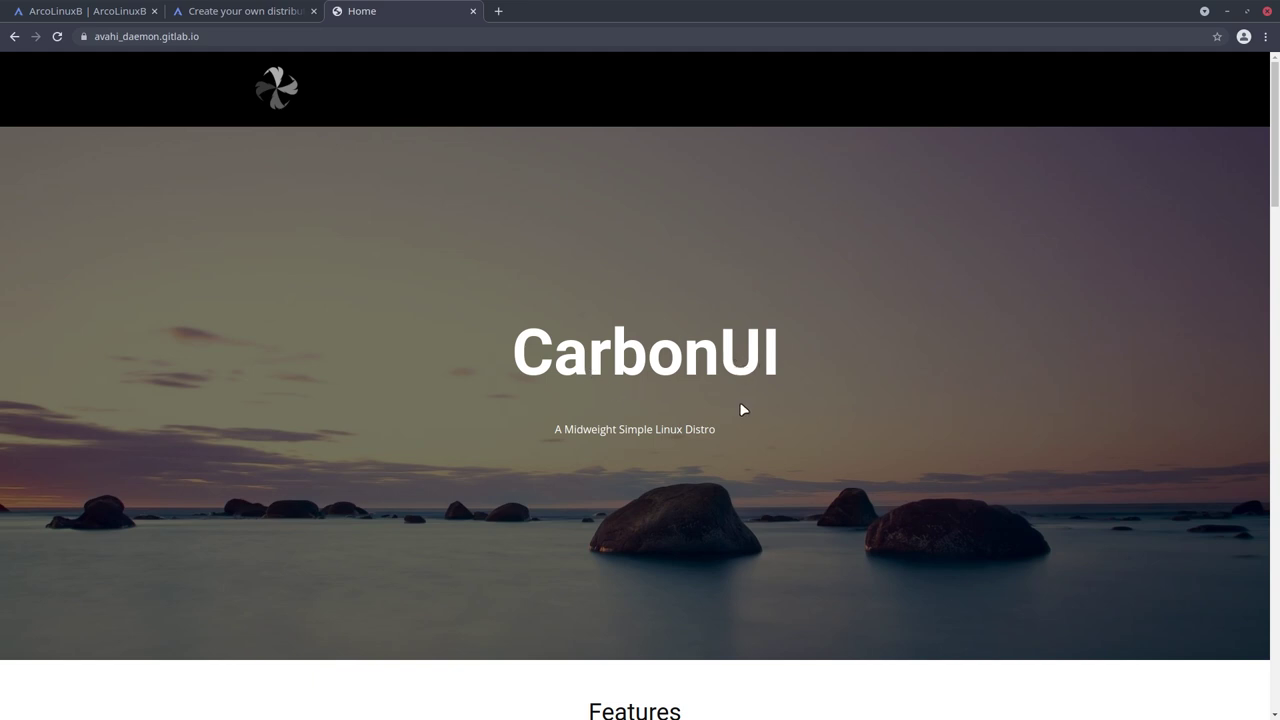
Step: Scroll through the CarbonUI page's Features and desktop edition download sections
scroll(743, 410, down, 1)
scroll(743, 410, down, 4)
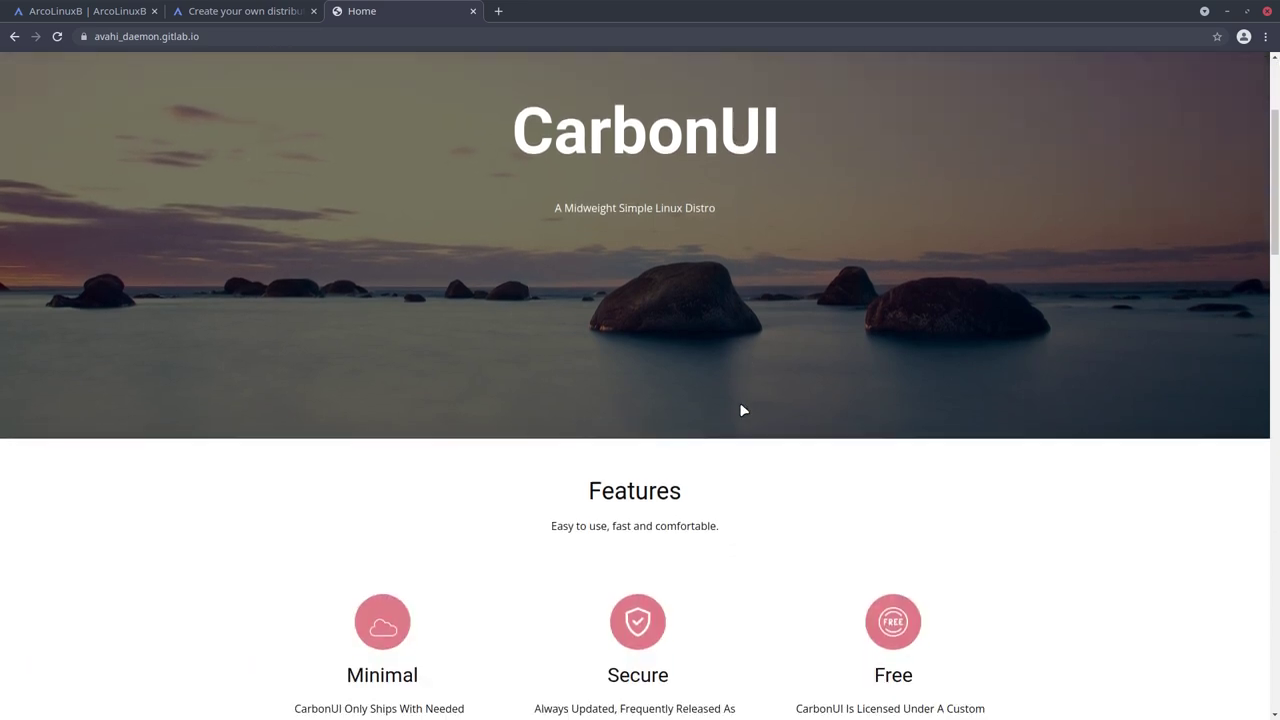
scroll(743, 410, down, 2)
scroll(743, 410, down, 5)
scroll(743, 410, down, 4)
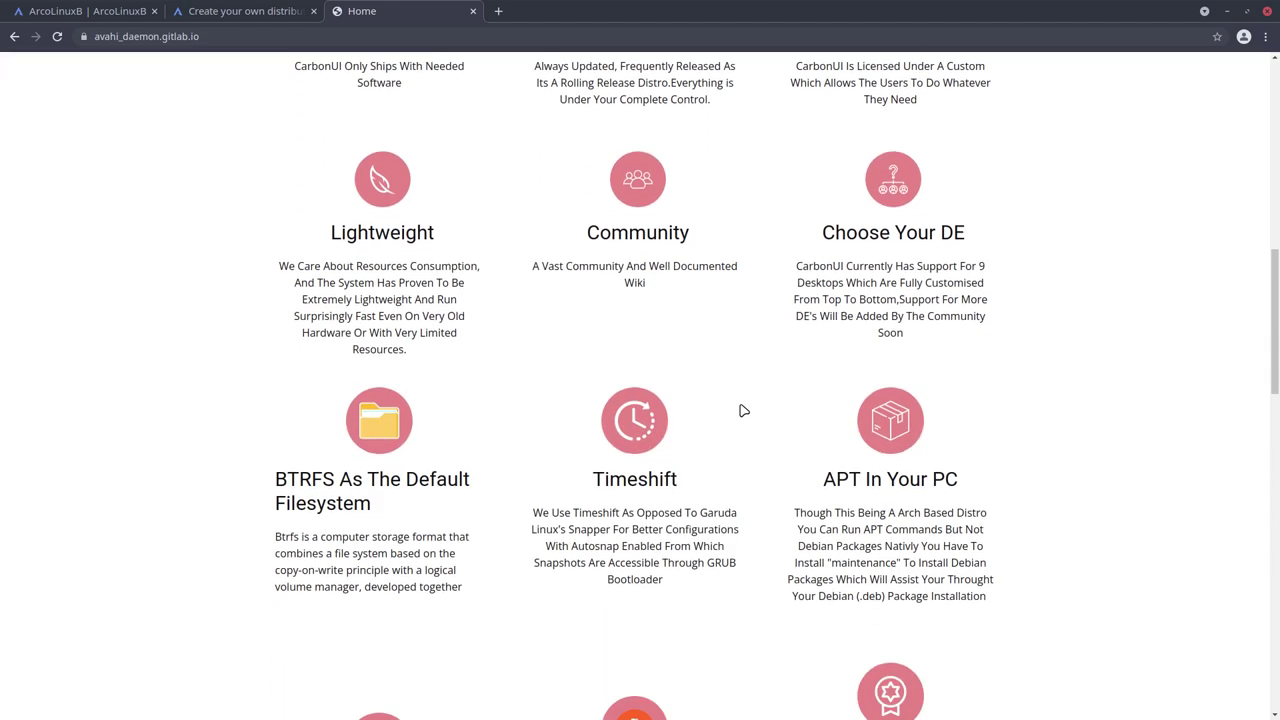
scroll(743, 410, down, 4)
scroll(743, 410, down, 5)
scroll(743, 410, down, 1)
scroll(741, 405, down, 5)
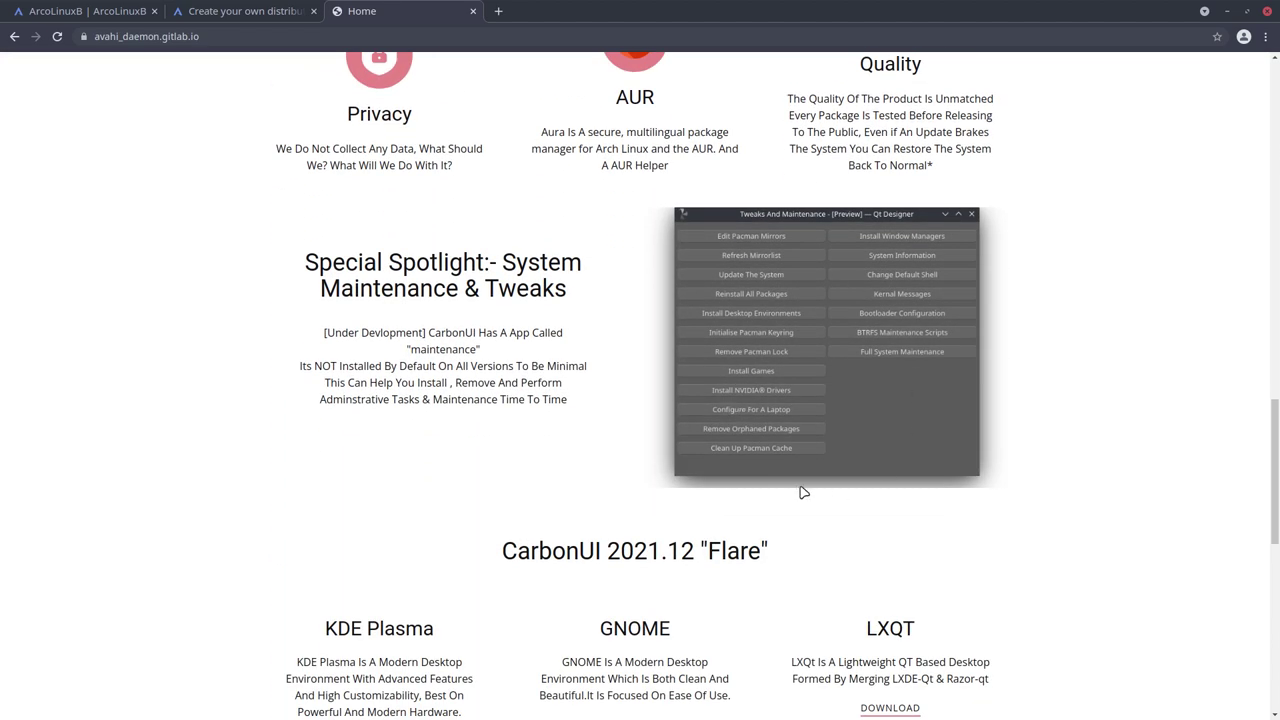
scroll(803, 492, down, 4)
scroll(803, 492, down, 2)
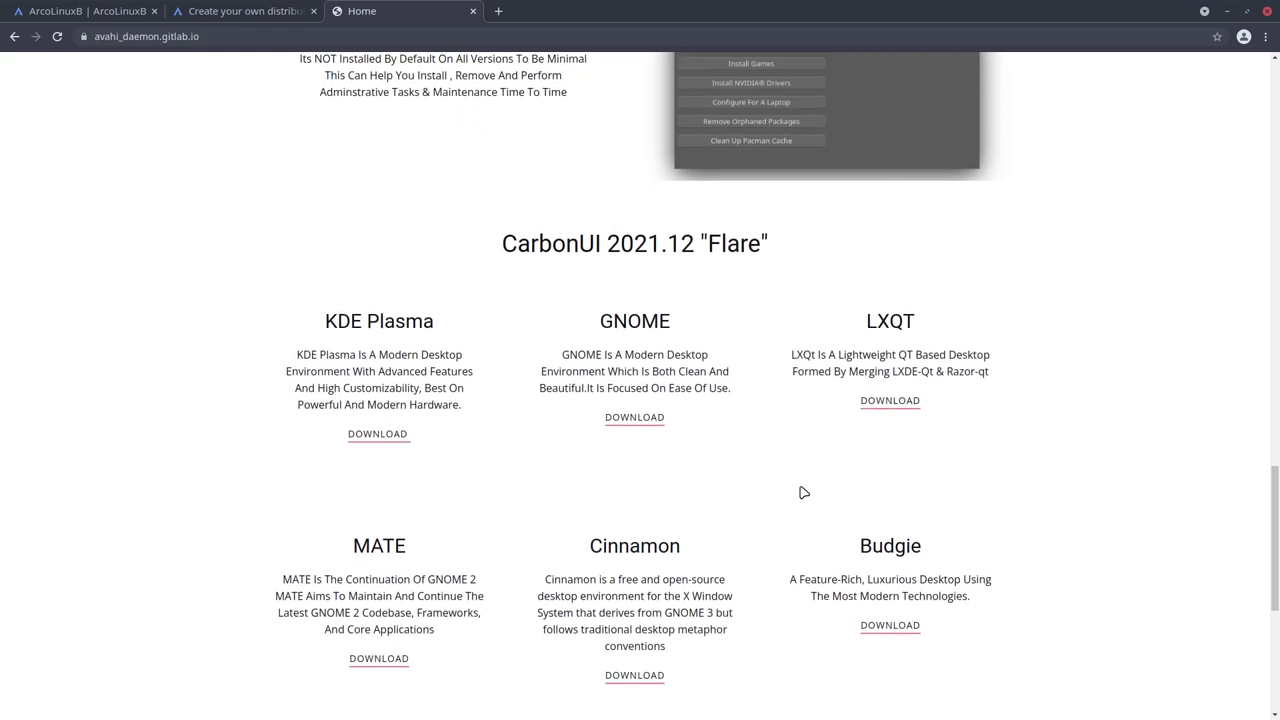
scroll(803, 492, down, 1)
scroll(803, 492, down, 4)
scroll(803, 492, down, 1)
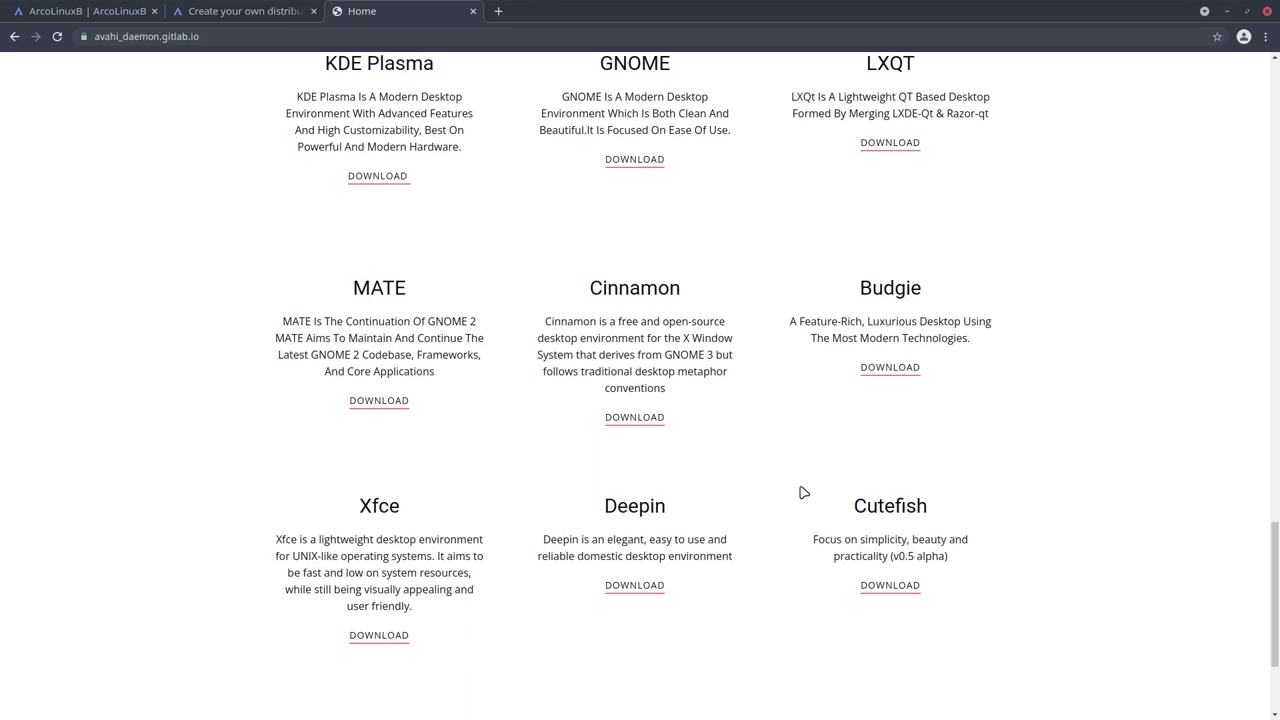
scroll(803, 492, down, 2)
scroll(803, 492, down, 1)
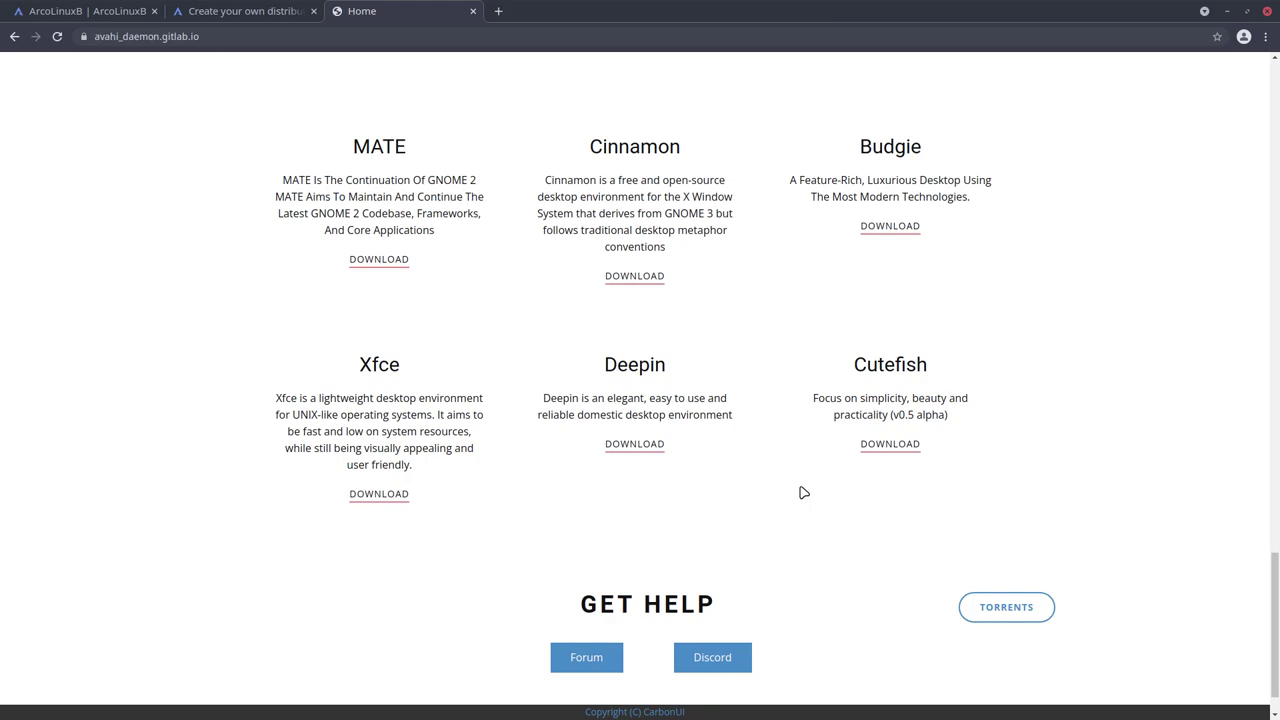
scroll(803, 492, down, 1)
scroll(803, 492, up, 10)
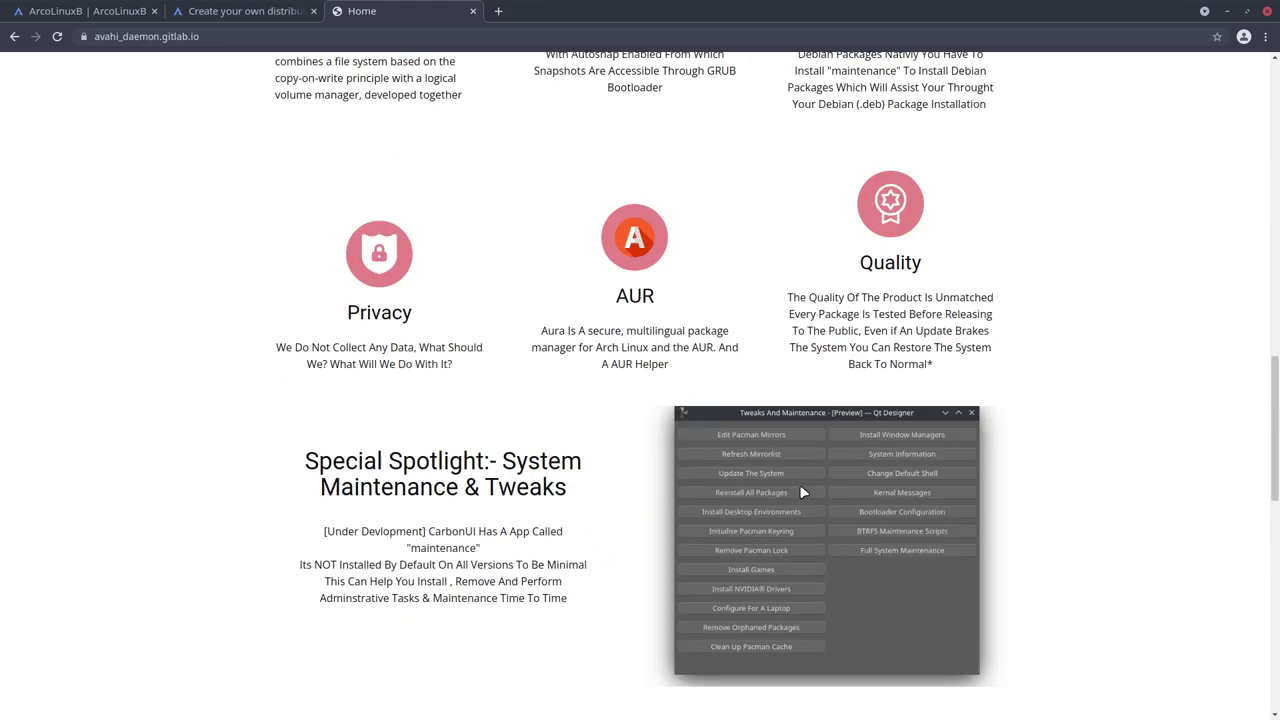
scroll(803, 492, up, 8)
scroll(803, 492, up, 1)
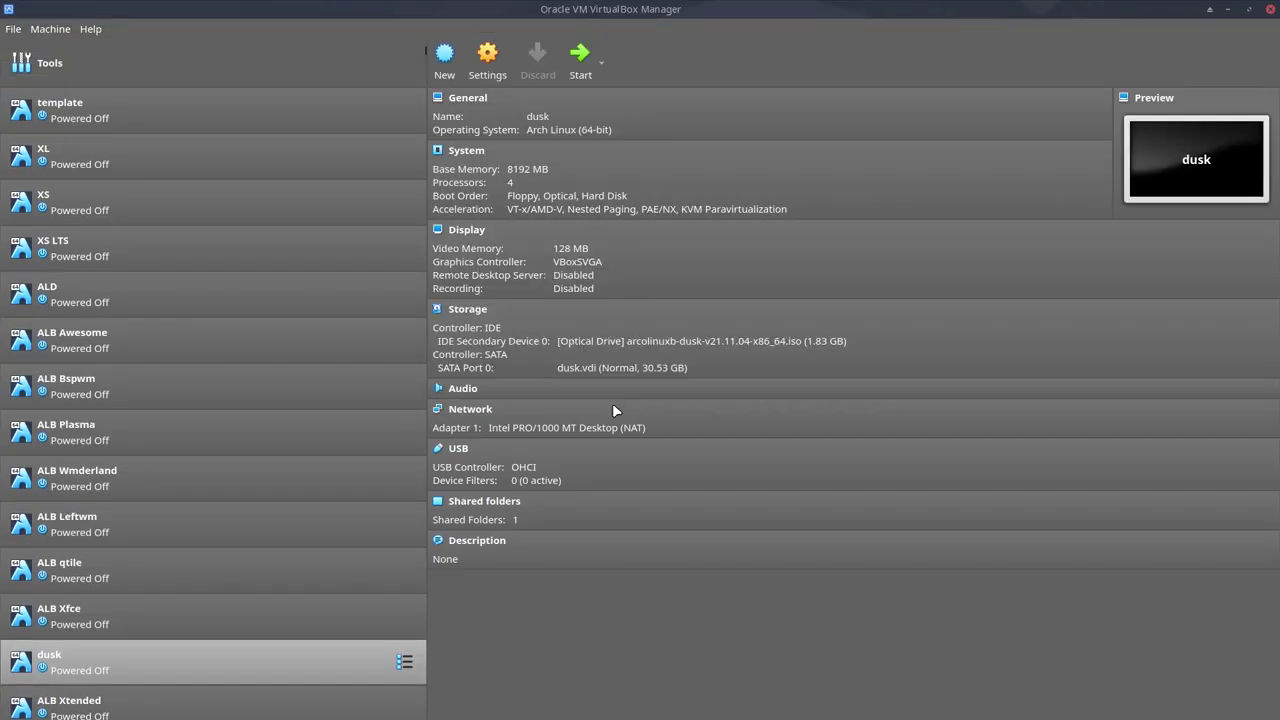
Step: Clone the template machine, naming the copy 'Carbobn'
right_click(163, 113)
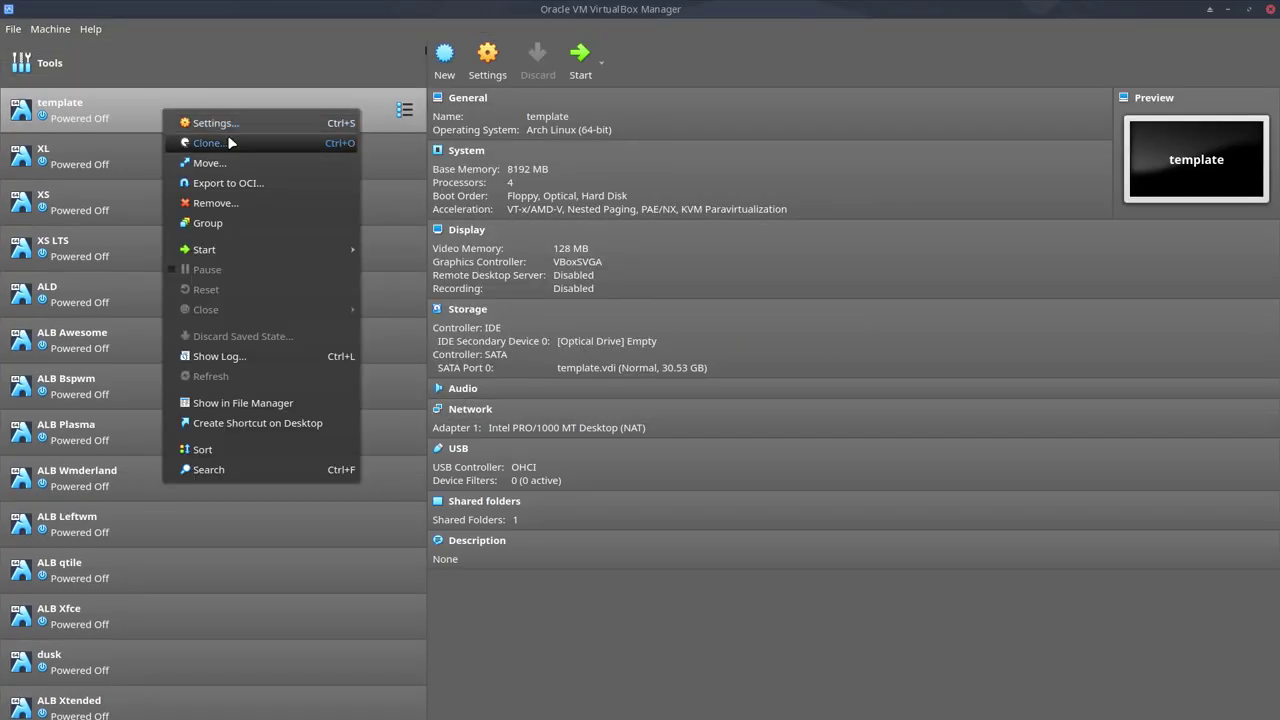
click(228, 142)
text(C)
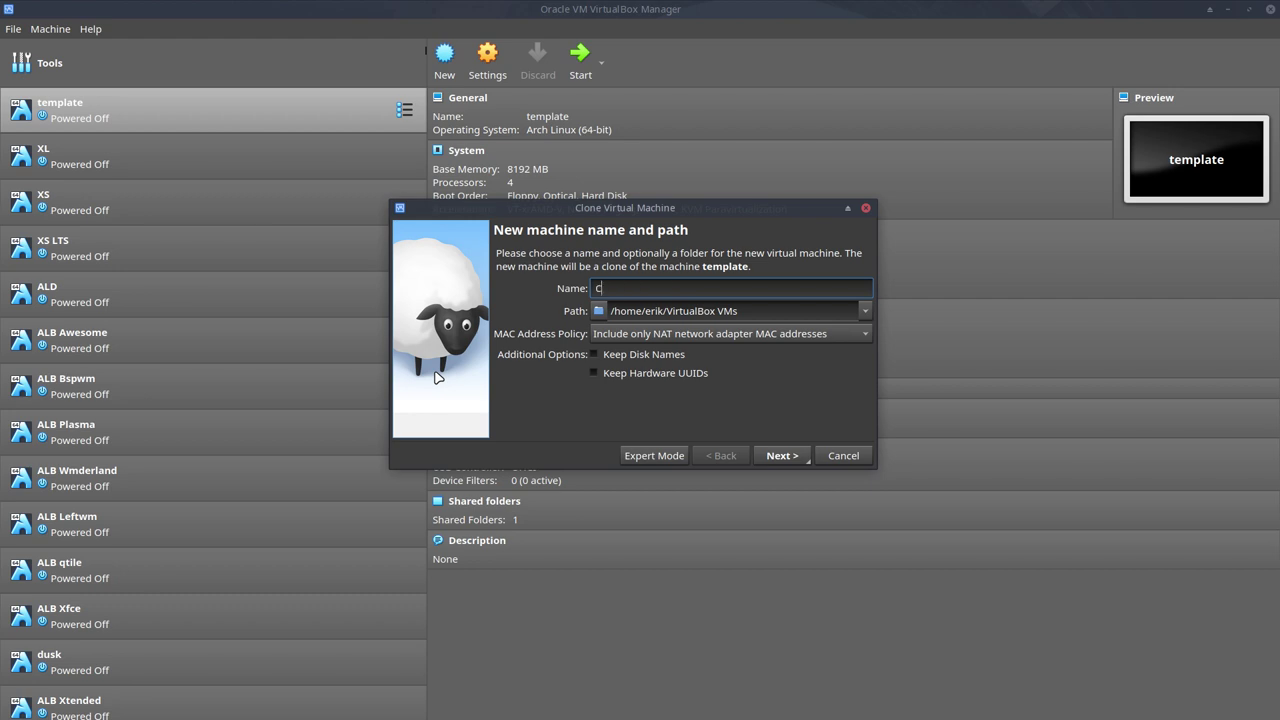
text(arbobn)
key(Return)
key(Return)
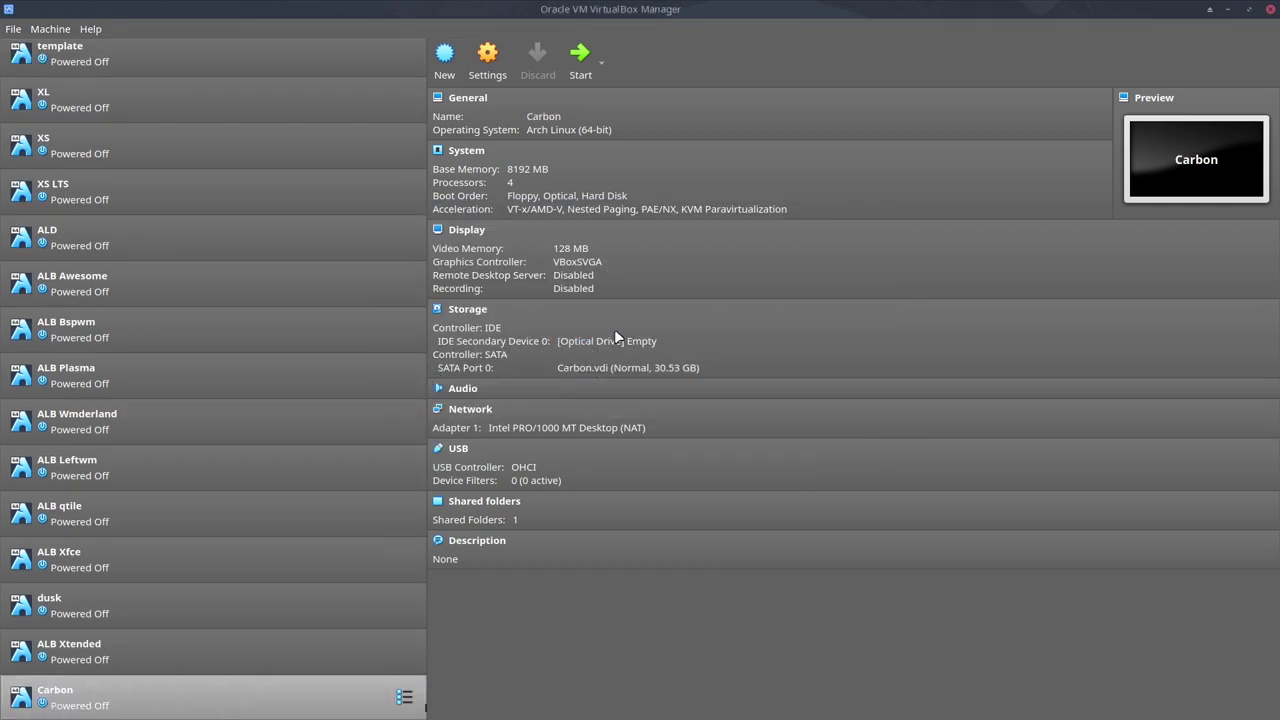
Step: Load the CarbonUI Plasma ISO from Downloads into the optical drive and boot the VM
click(612, 340)
click(672, 370)
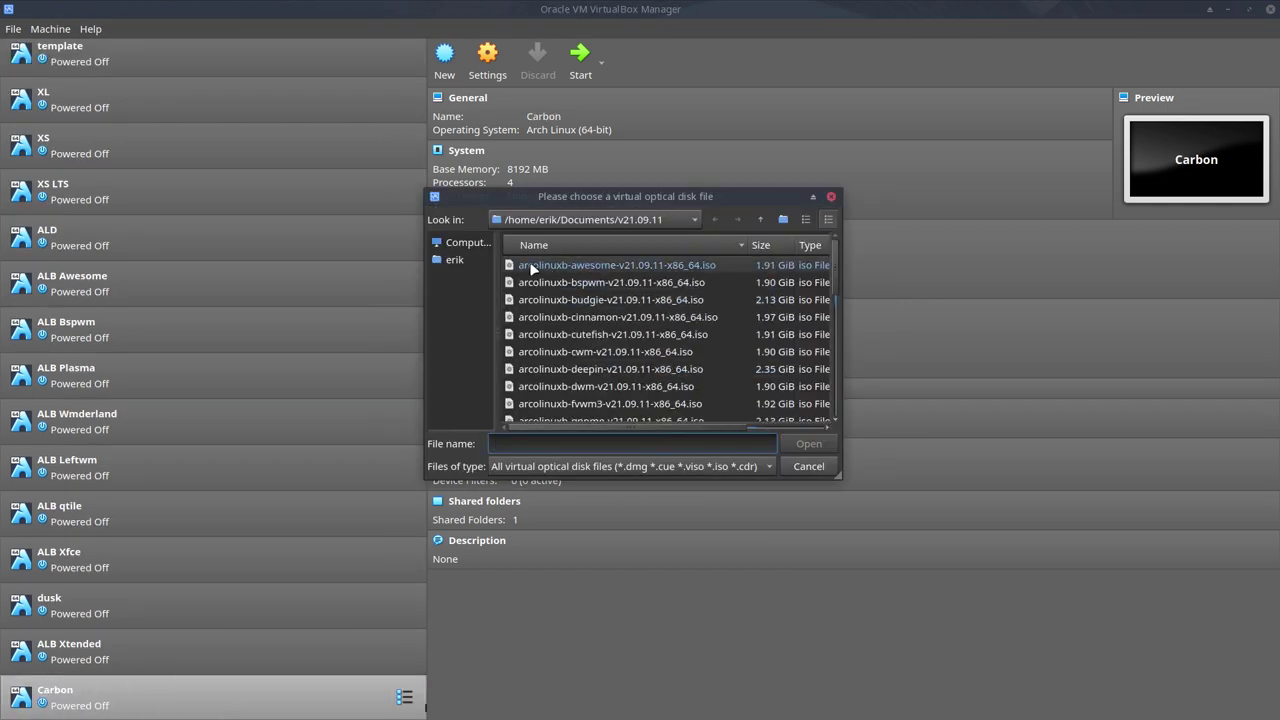
click(460, 259)
scroll(545, 383, down, 1)
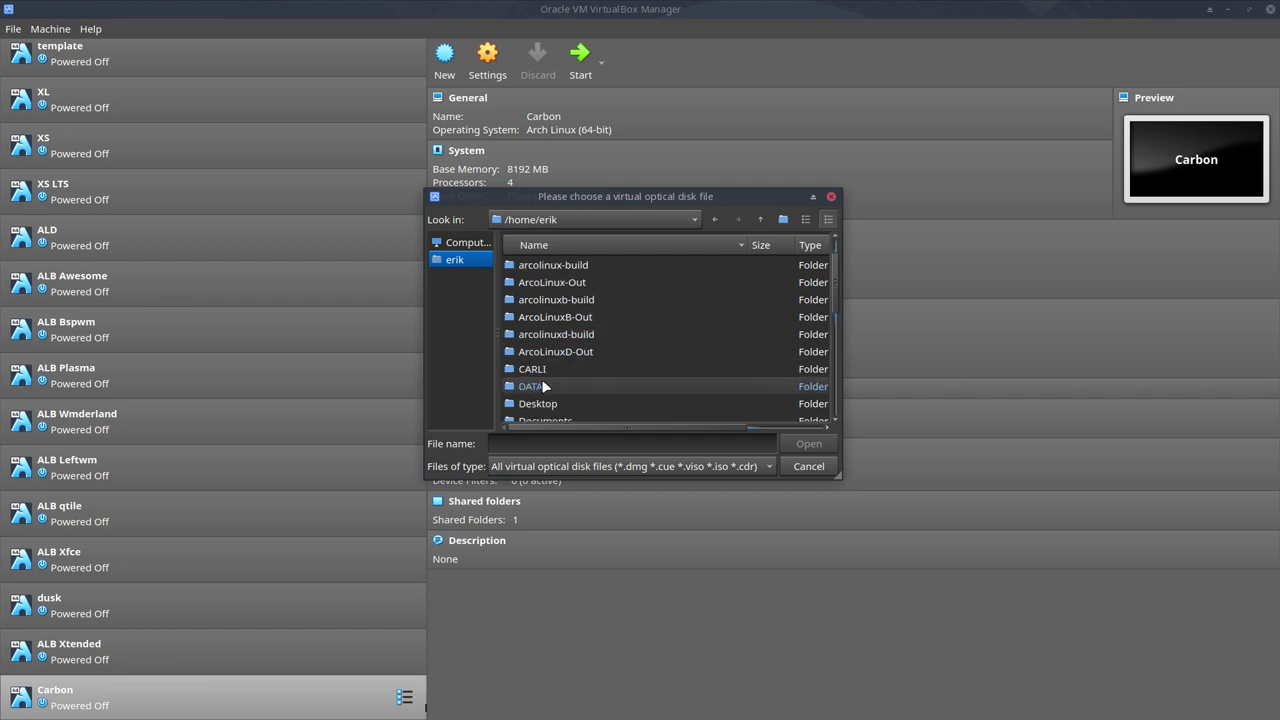
scroll(555, 422, down, 1)
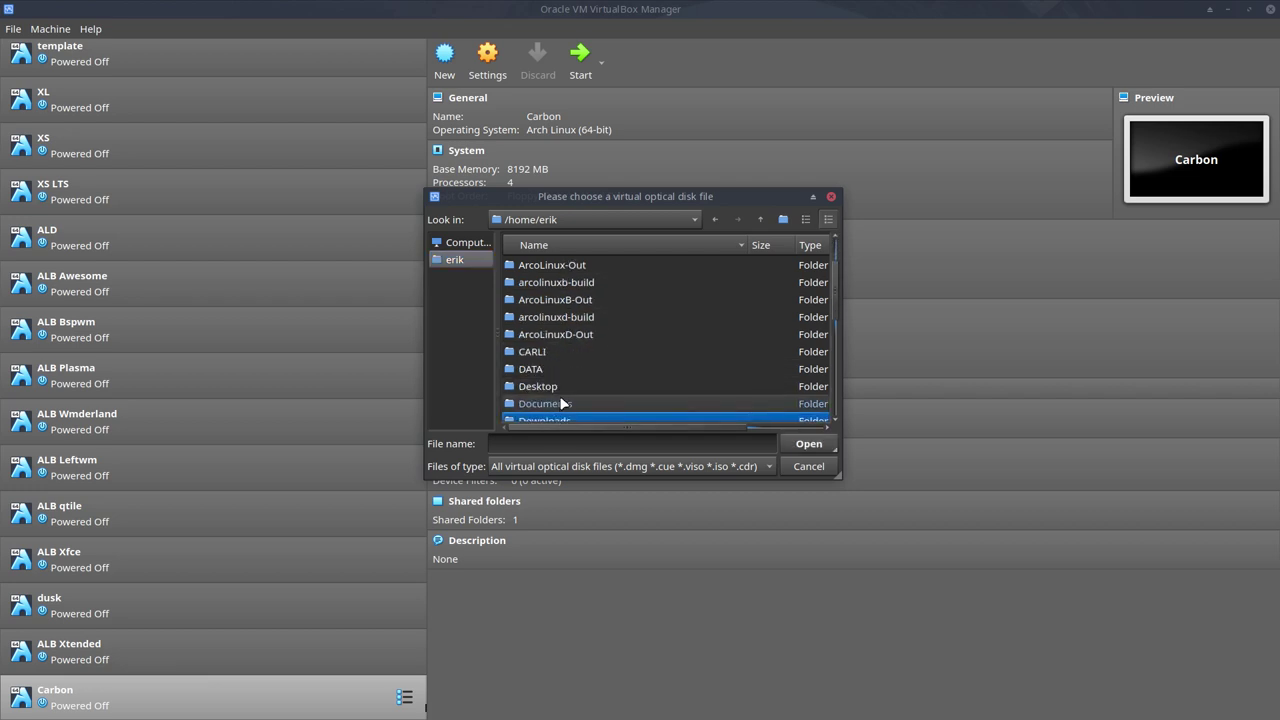
double_click(560, 406)
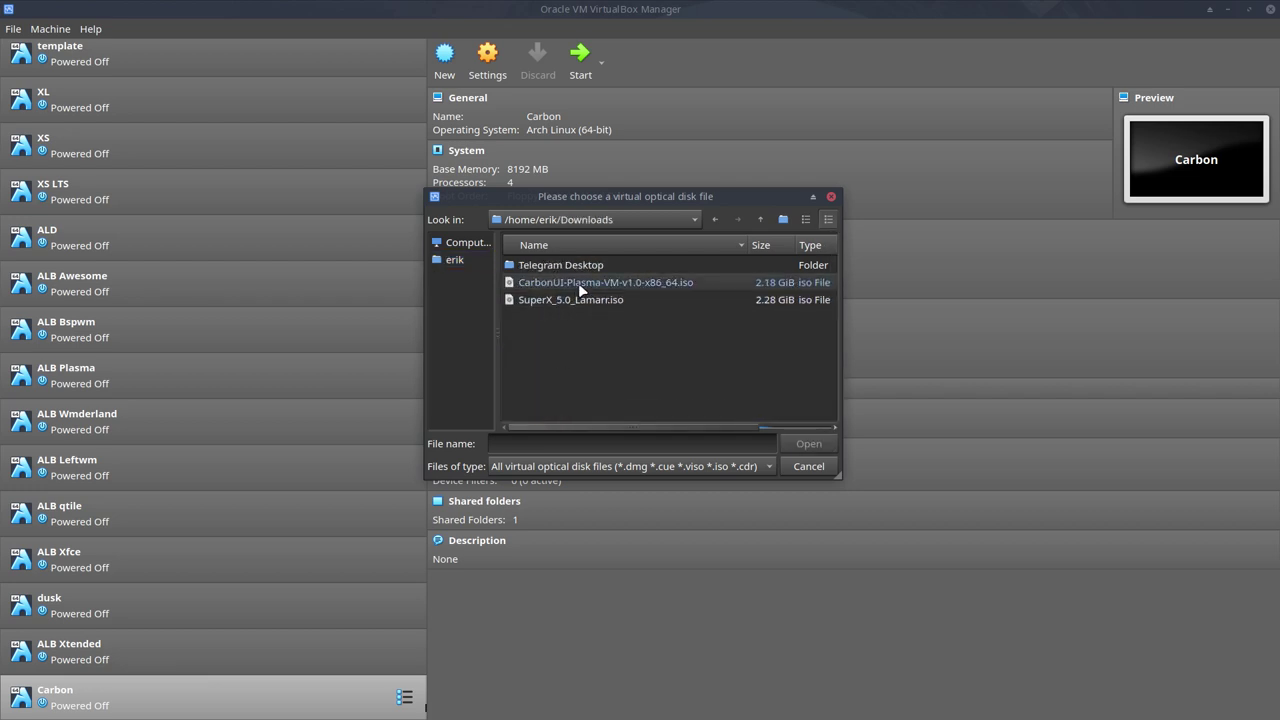
click(575, 285)
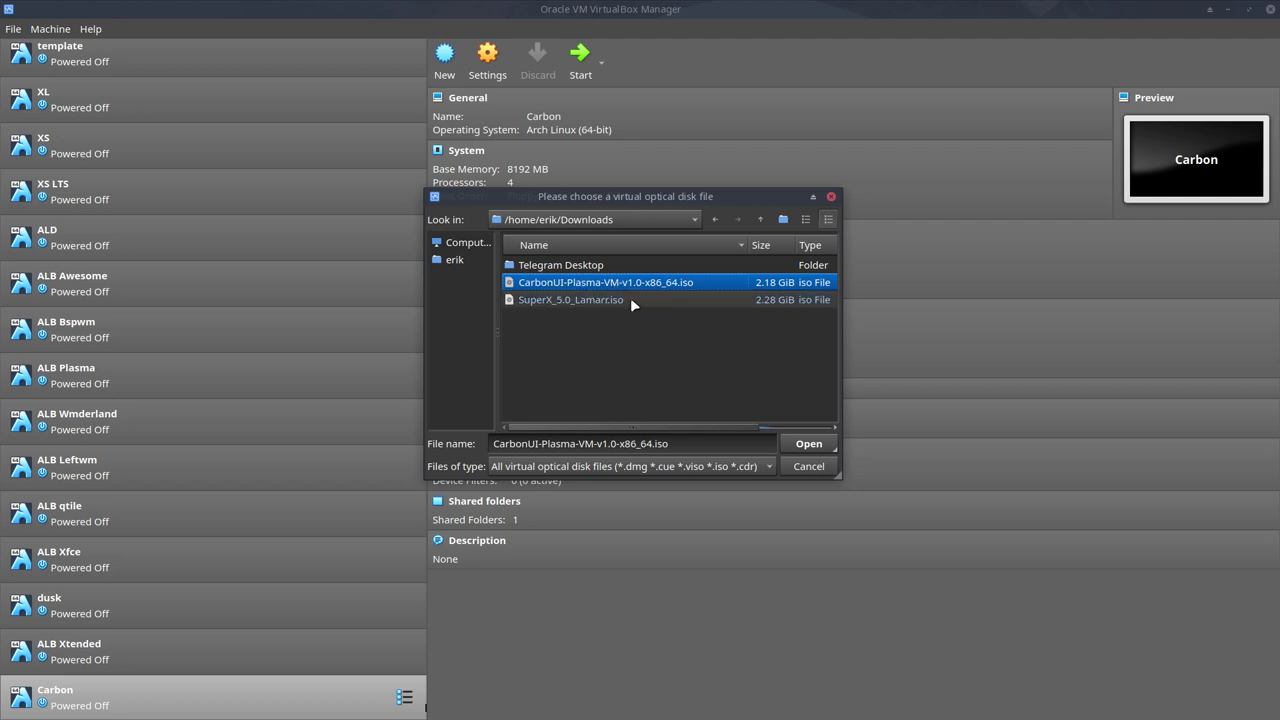
click(806, 444)
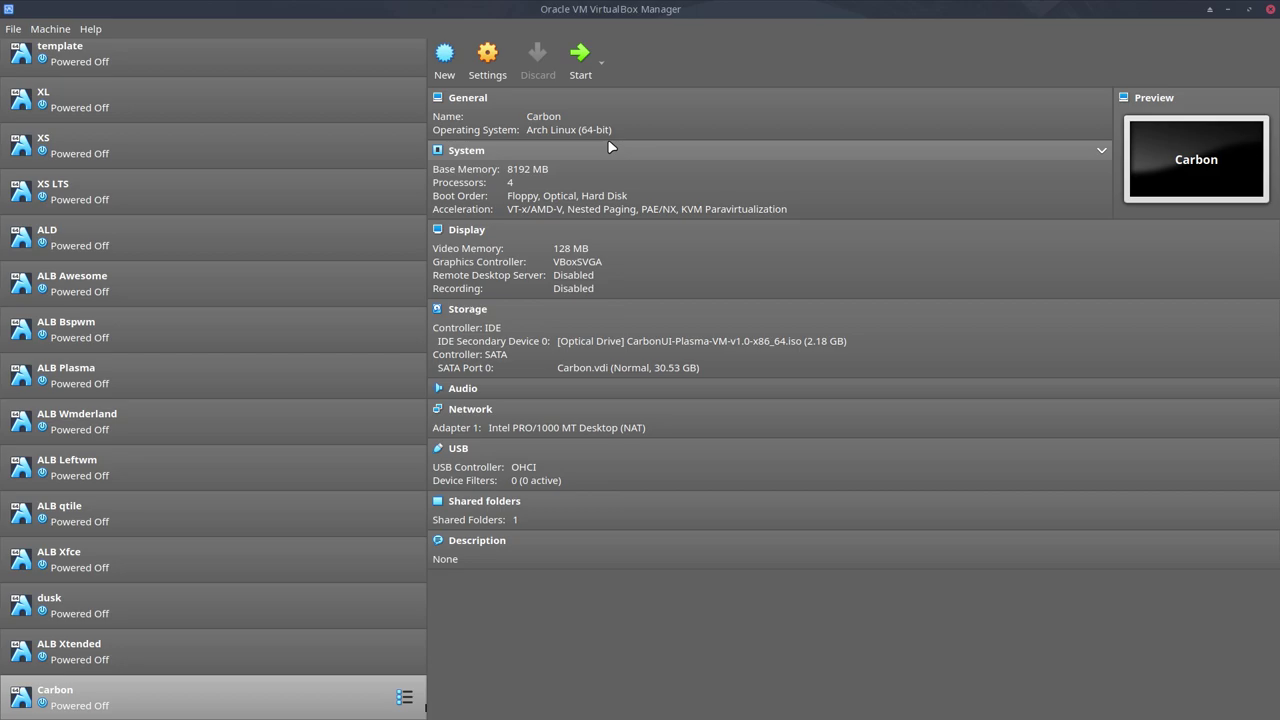
click(580, 58)
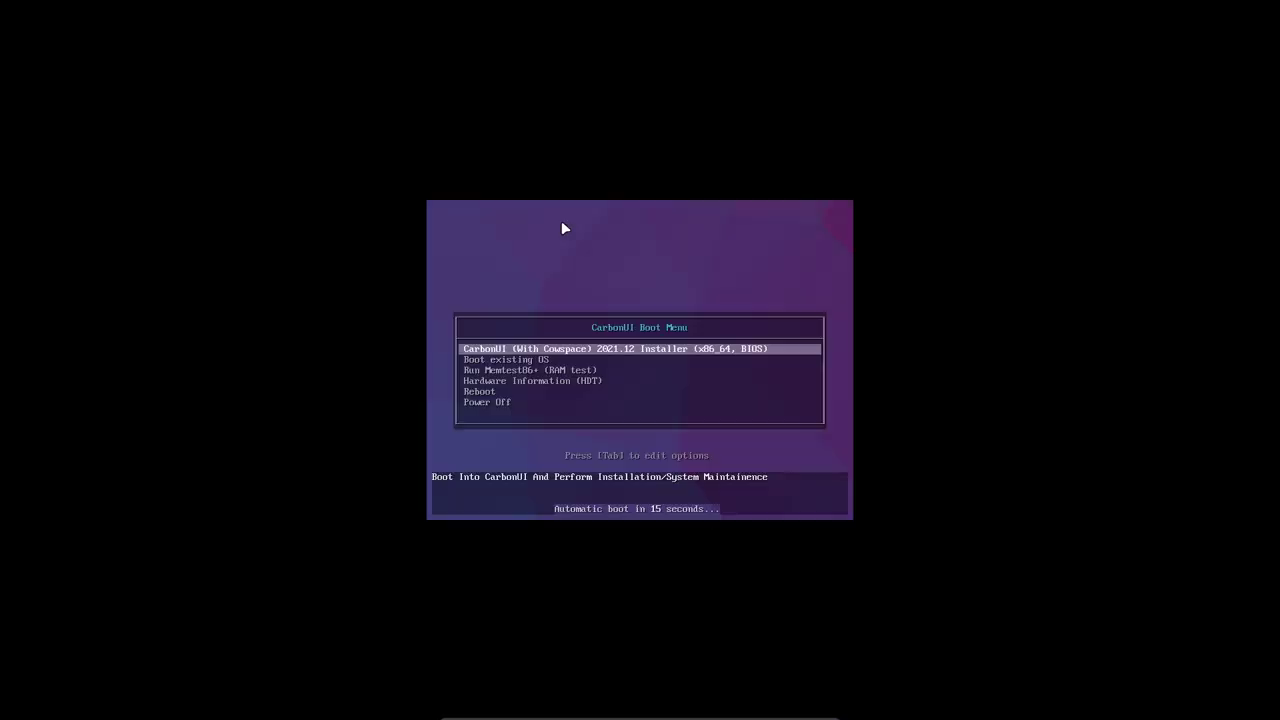
Step: Stop the boot countdown, step through the CarbonUI boot entries, and show the kernel command line
key(Down)
key(Down)
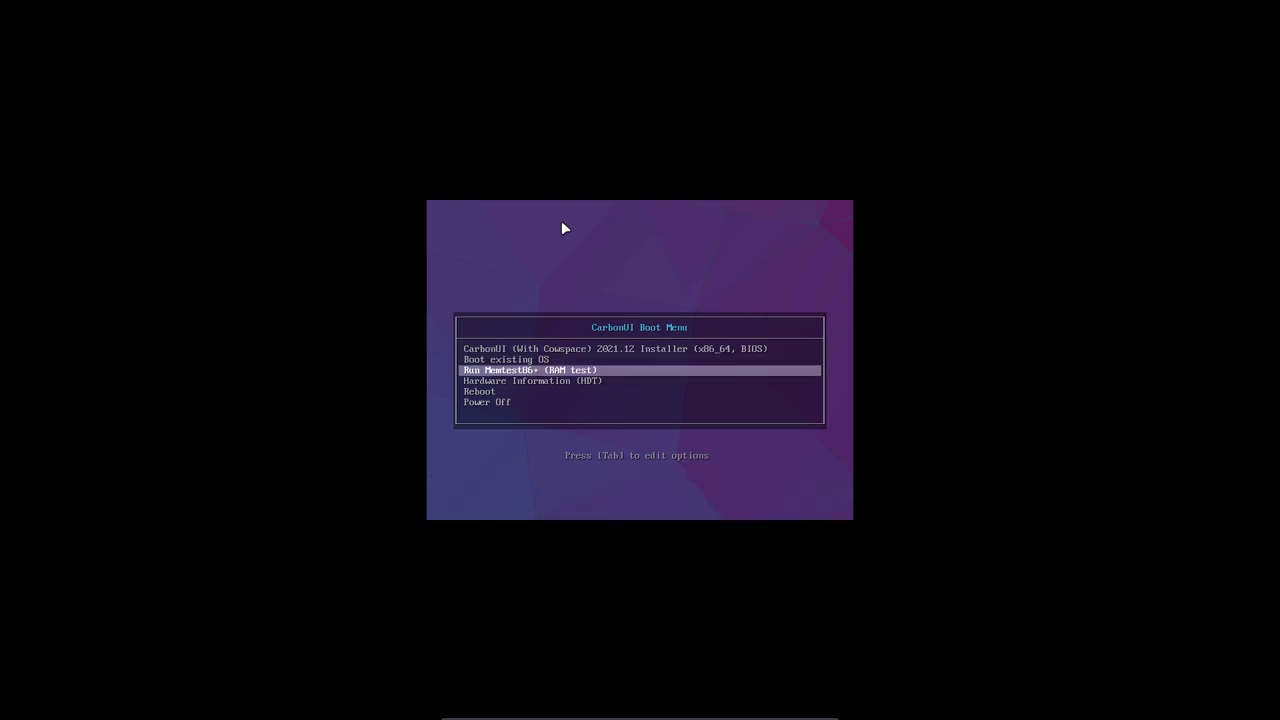
key(Up)
key(Down)
key(Down)
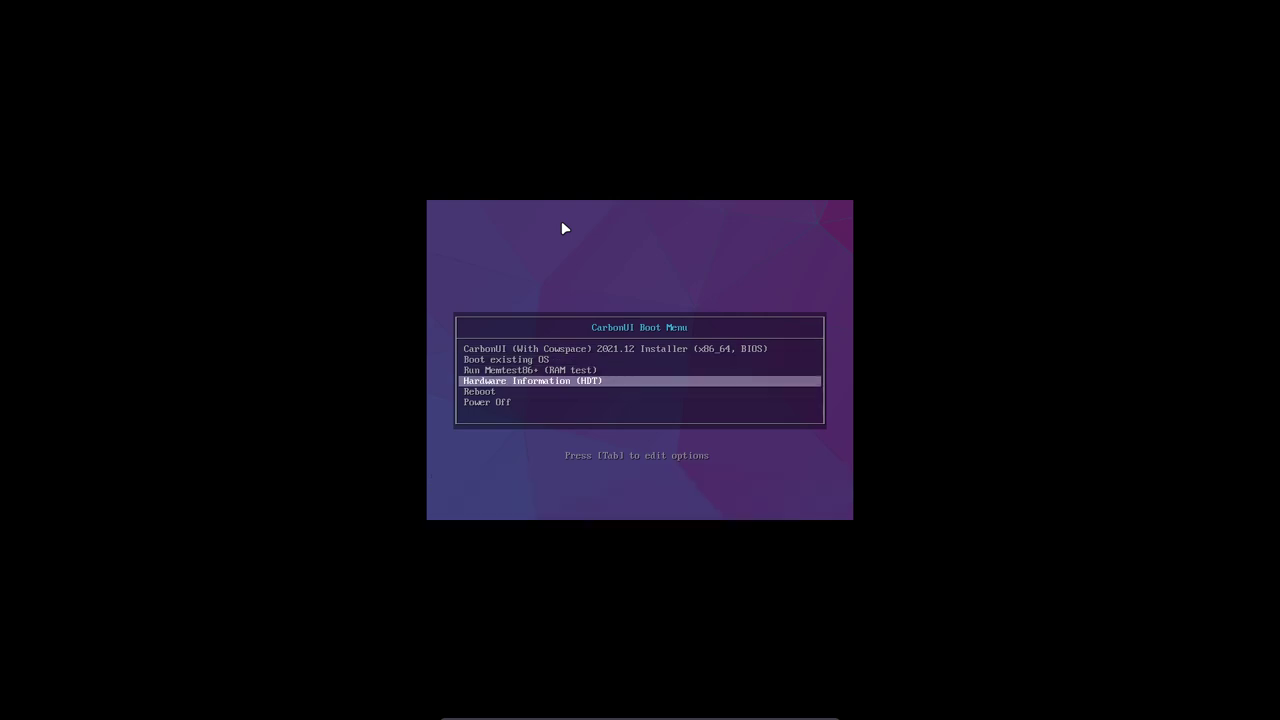
key(Down)
key(Down)
key(Up)
key(Up)
key(Up)
key(Up)
key(Up)
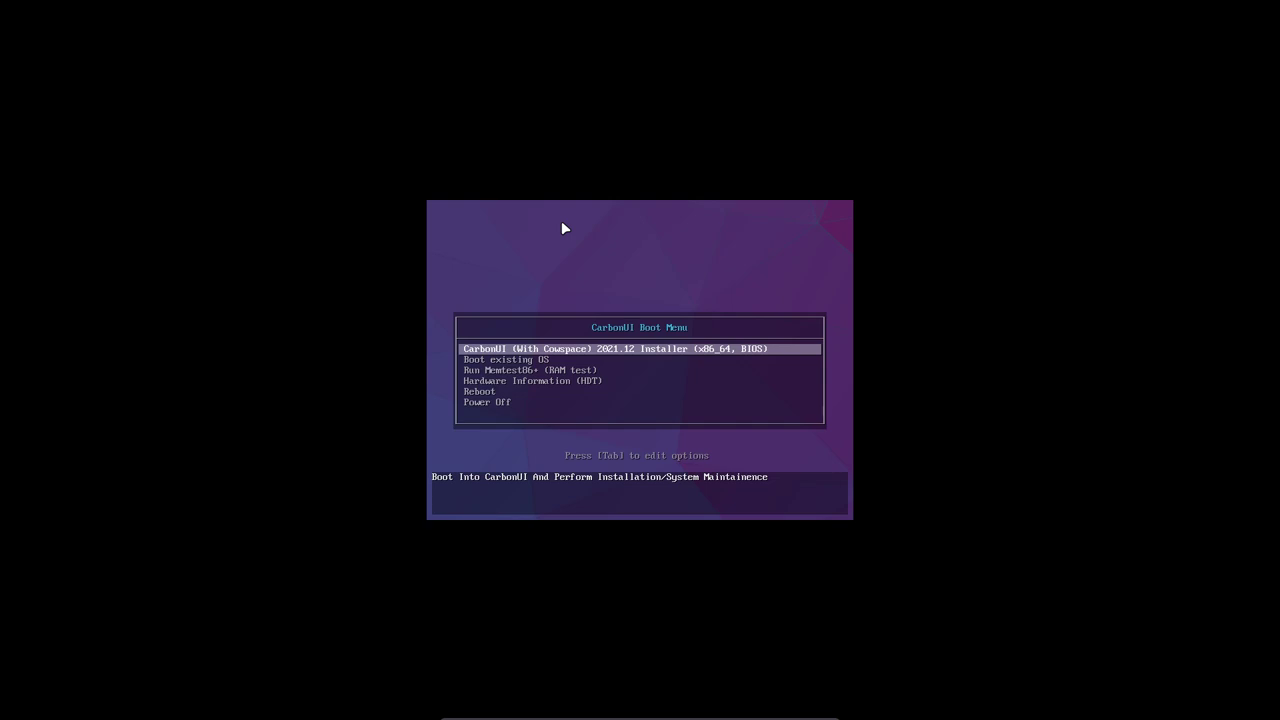
key(Tab)
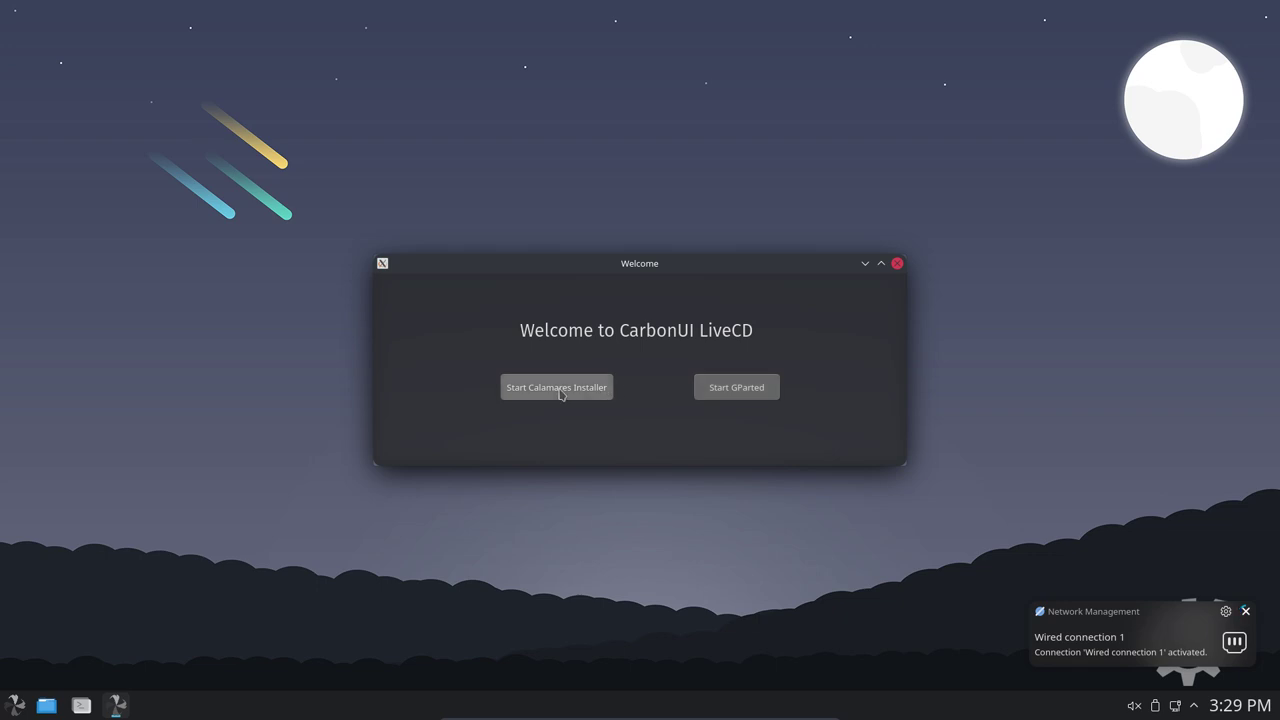
Step: Open the application launcher, then start Calamares from the Welcome window
click(15, 705)
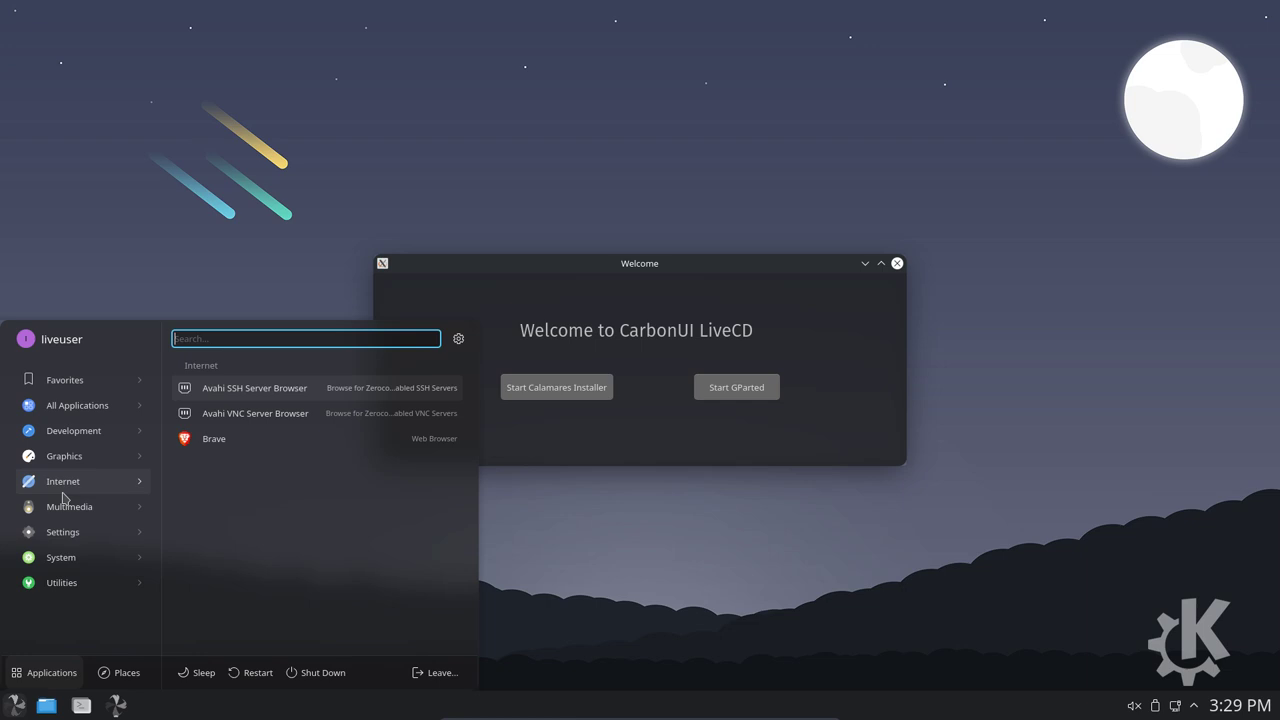
mouse_move(62, 582)
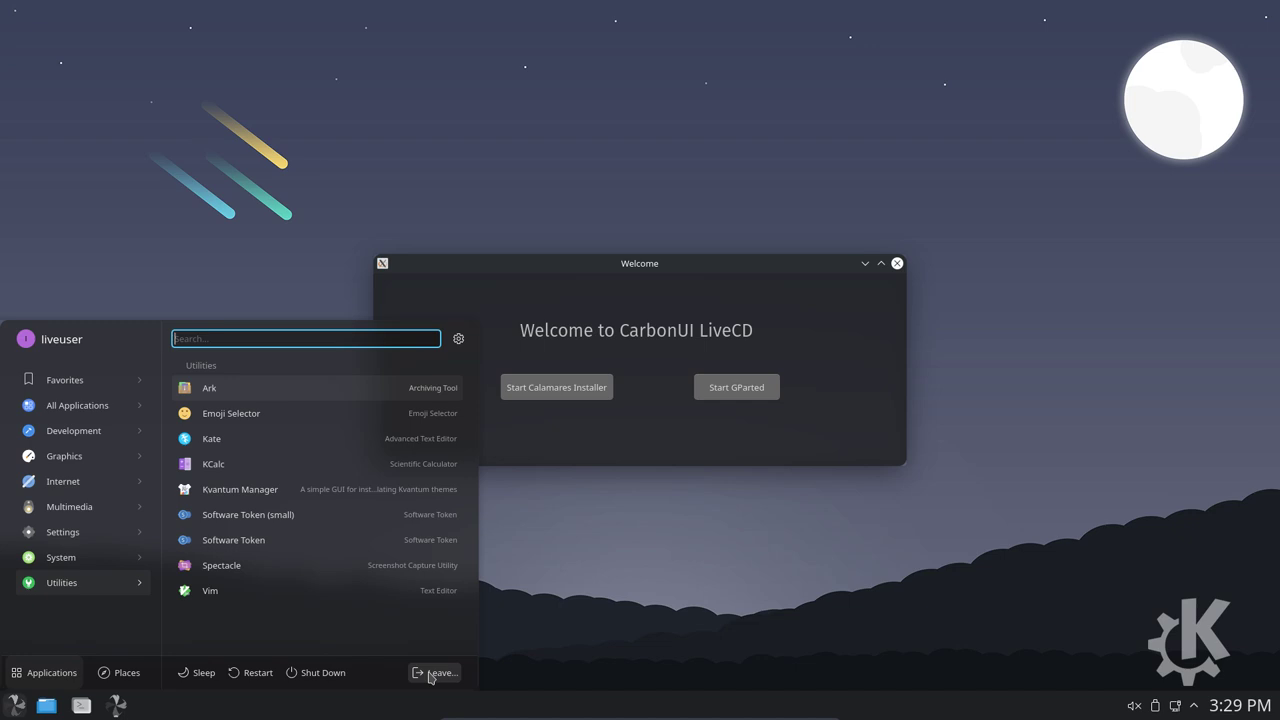
click(766, 343)
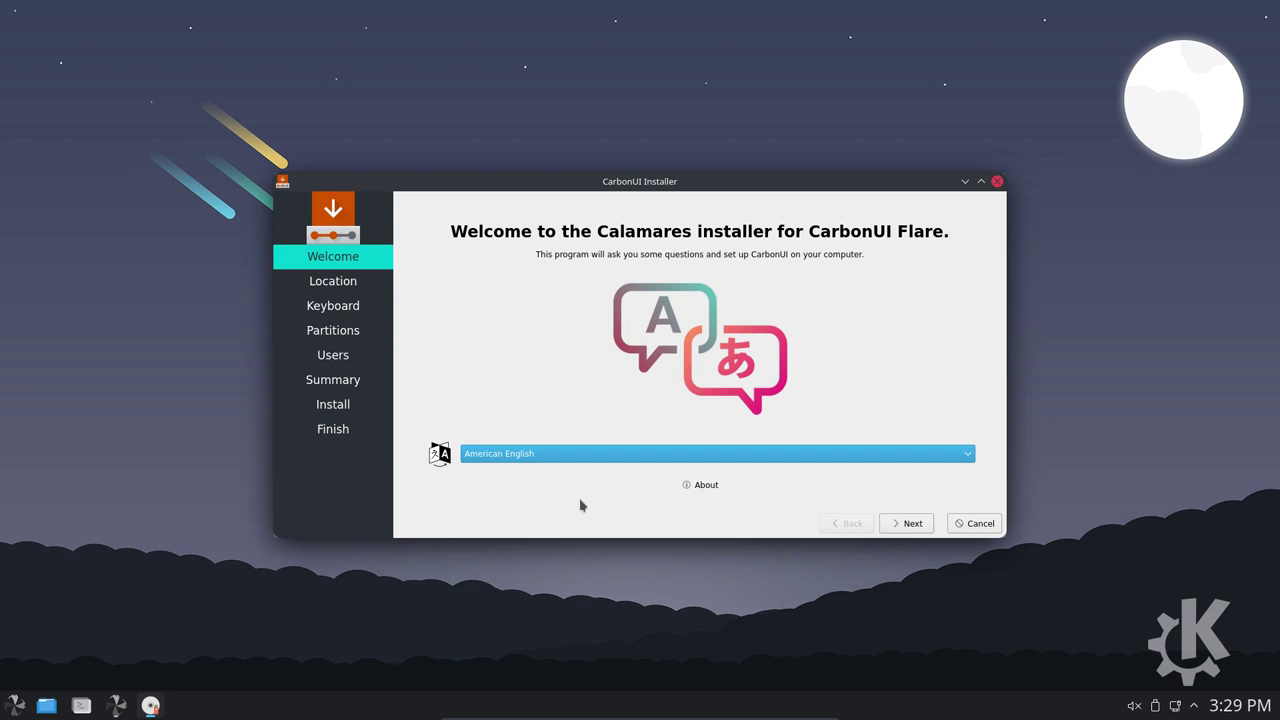
Step: View the installer's About information, then accept the Brussels location
click(636, 458)
click(636, 455)
click(700, 484)
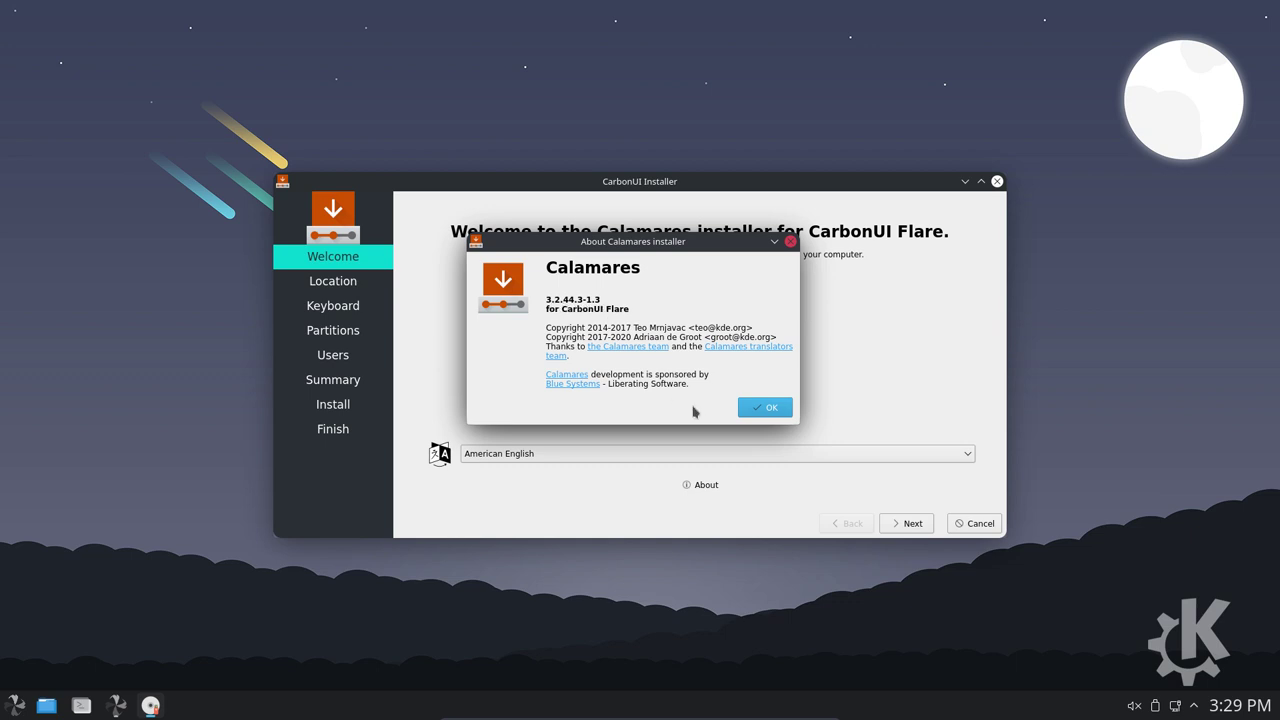
click(773, 415)
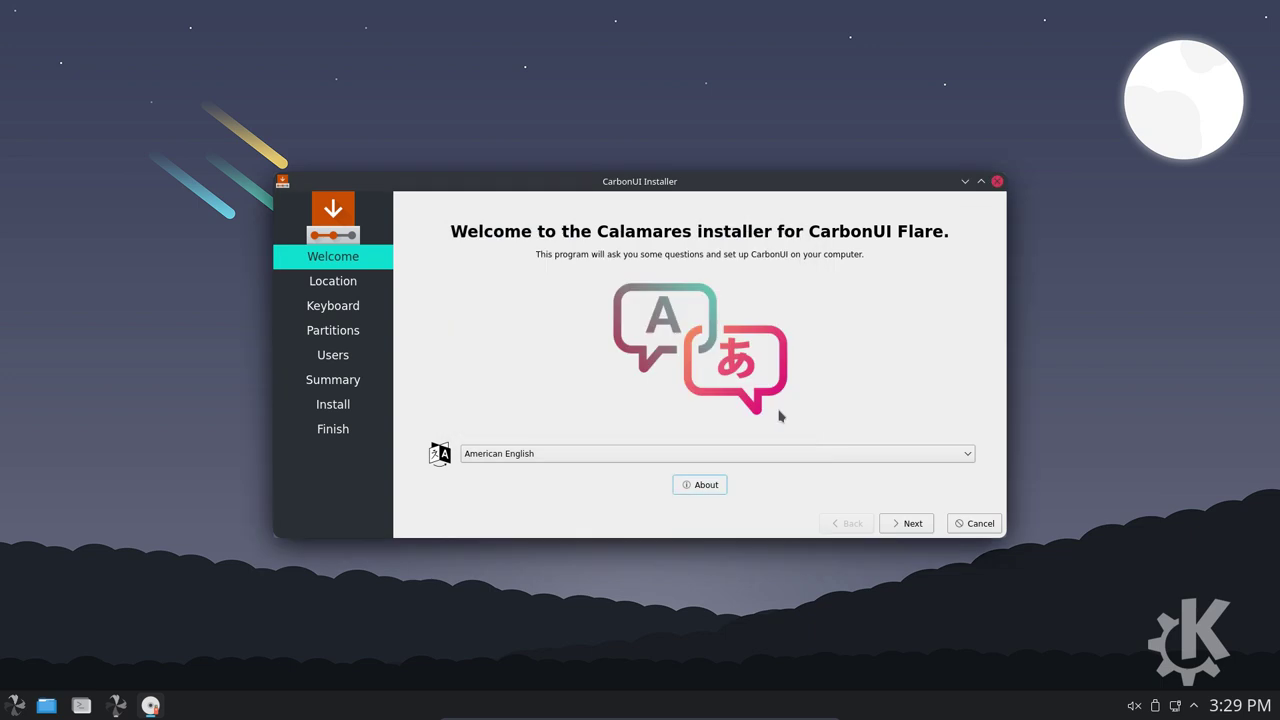
click(909, 524)
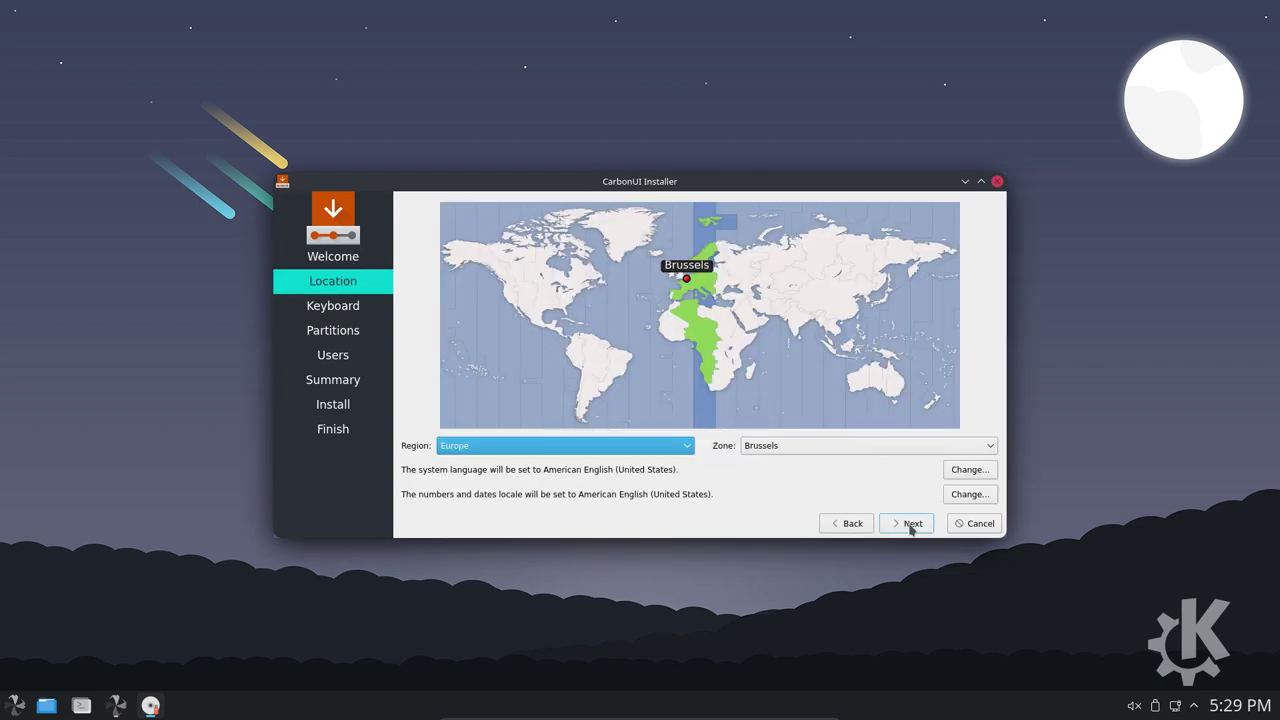
click(911, 524)
Step: Choose the Belgian keyboard layout
scroll(455, 430, up, 3)
scroll(448, 410, up, 1)
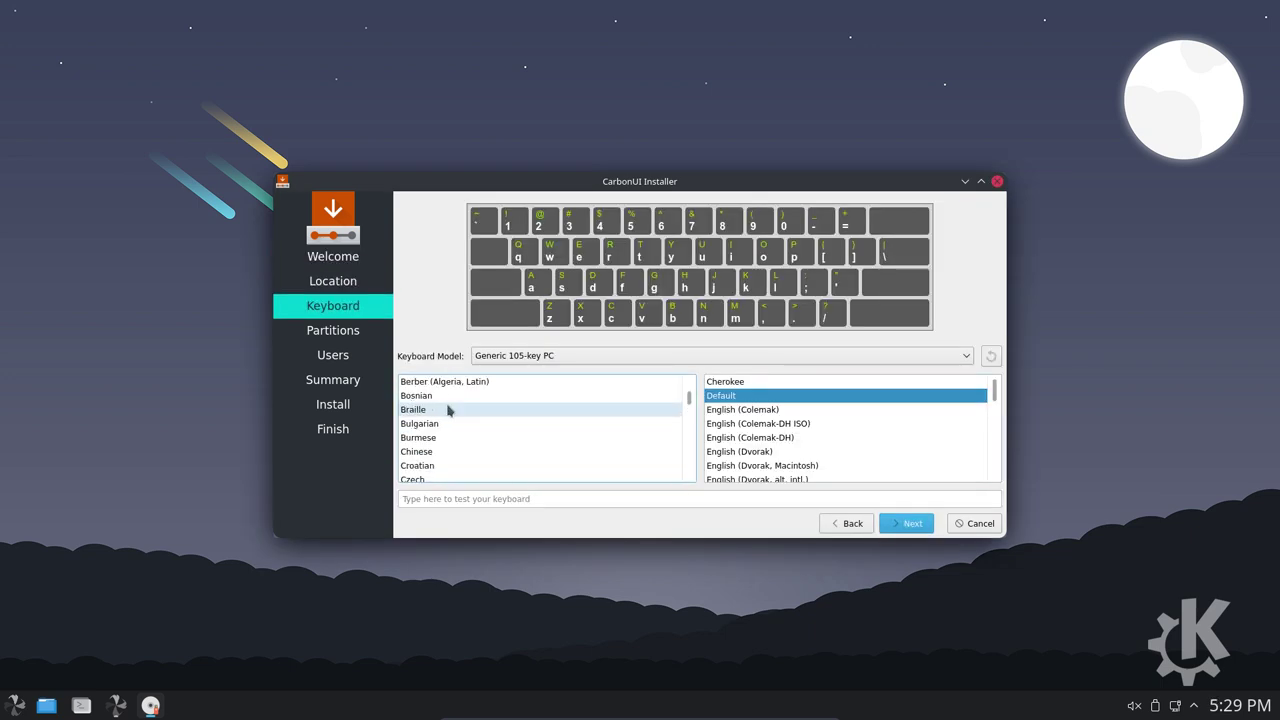
scroll(448, 410, up, 2)
click(443, 451)
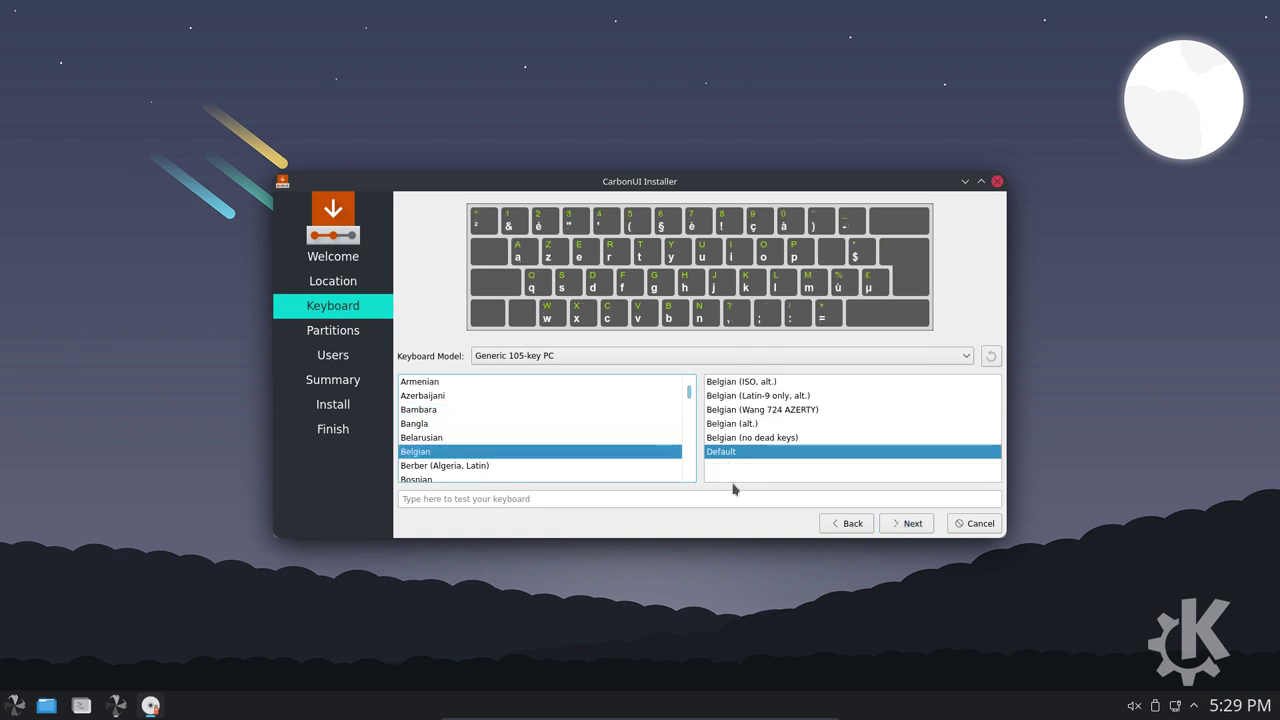
click(905, 523)
Step: Set partitioning to erase the whole disk using btrfs with no swap
click(478, 246)
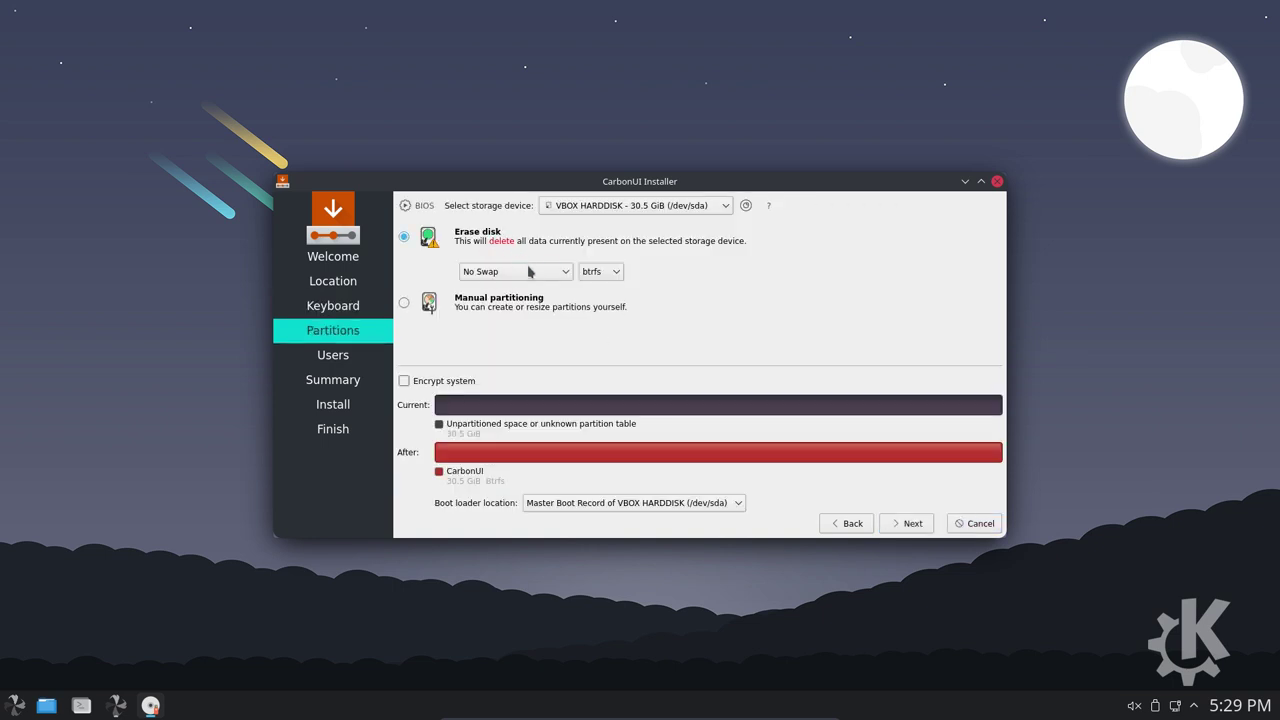
click(529, 272)
click(595, 276)
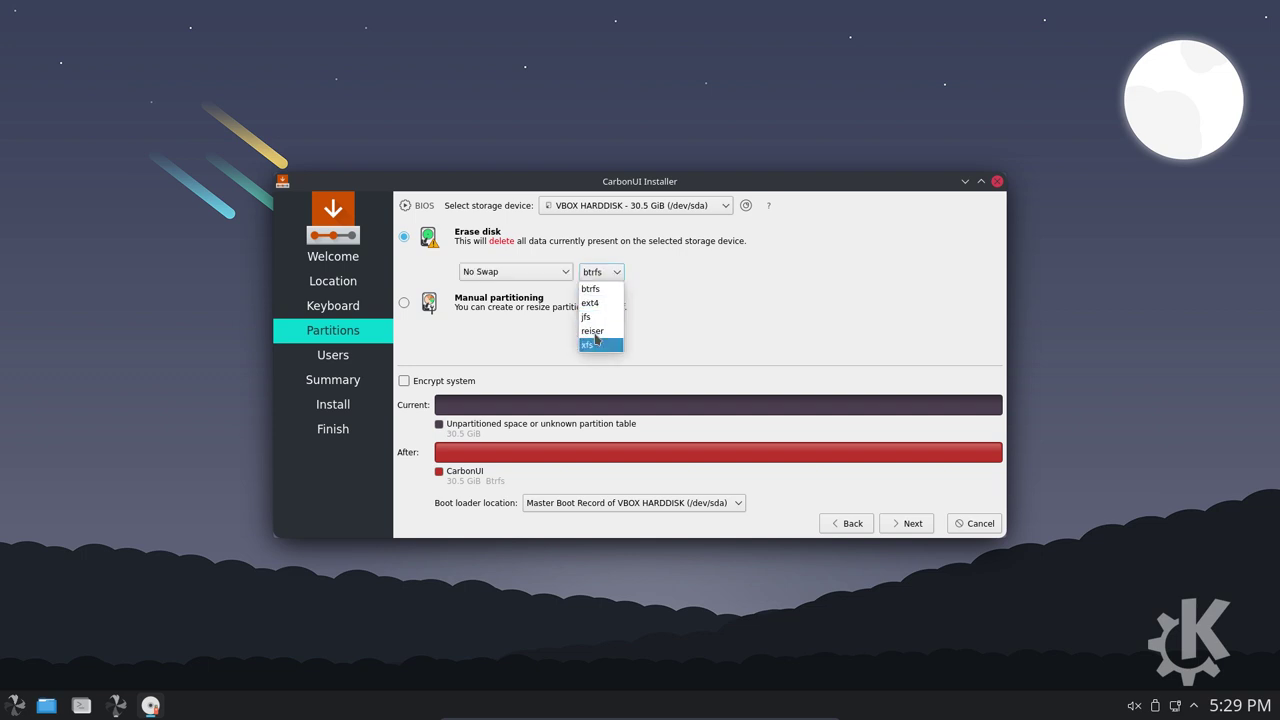
click(551, 278)
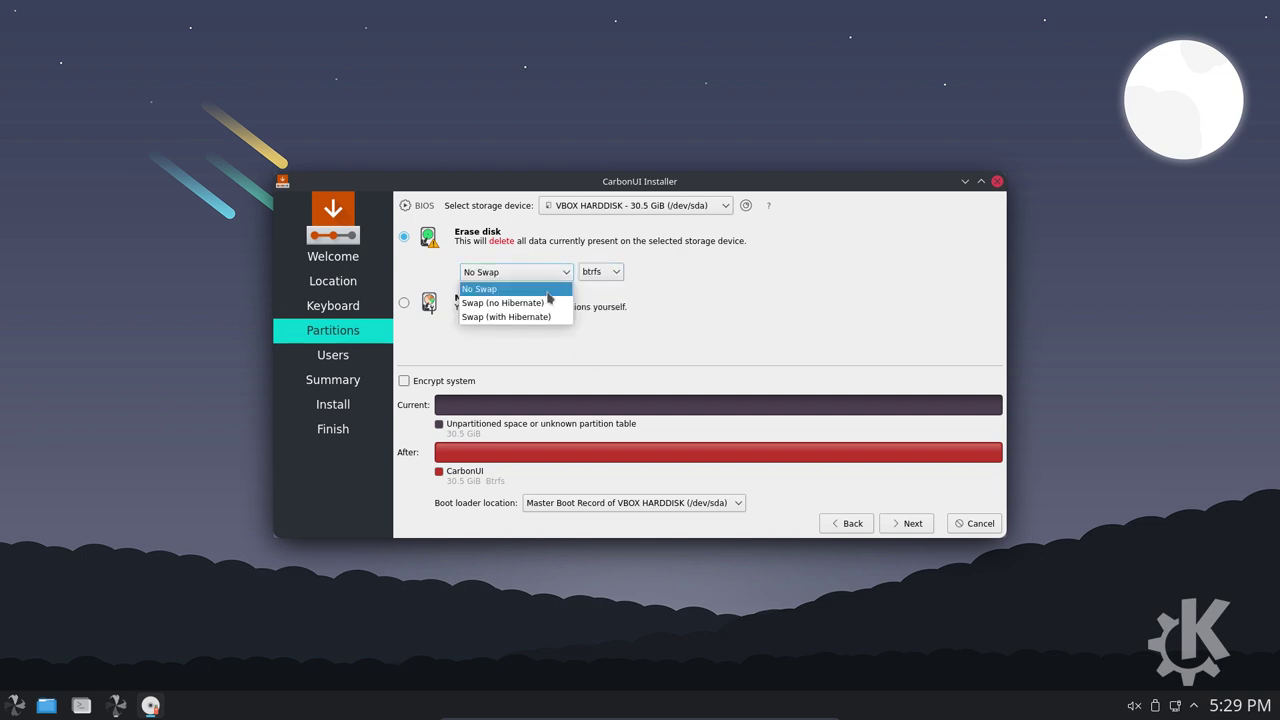
click(534, 364)
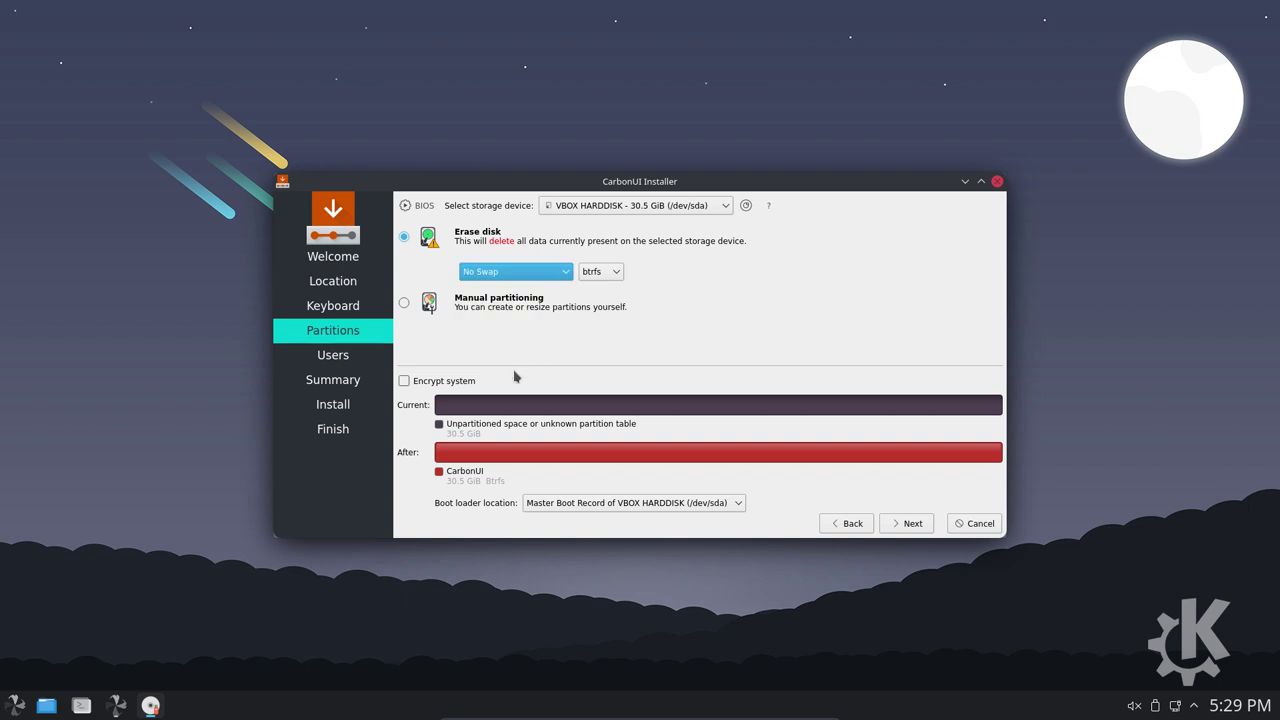
Step: Enter the user's name and password, reuse it for admin, and request Install on the summary
click(912, 523)
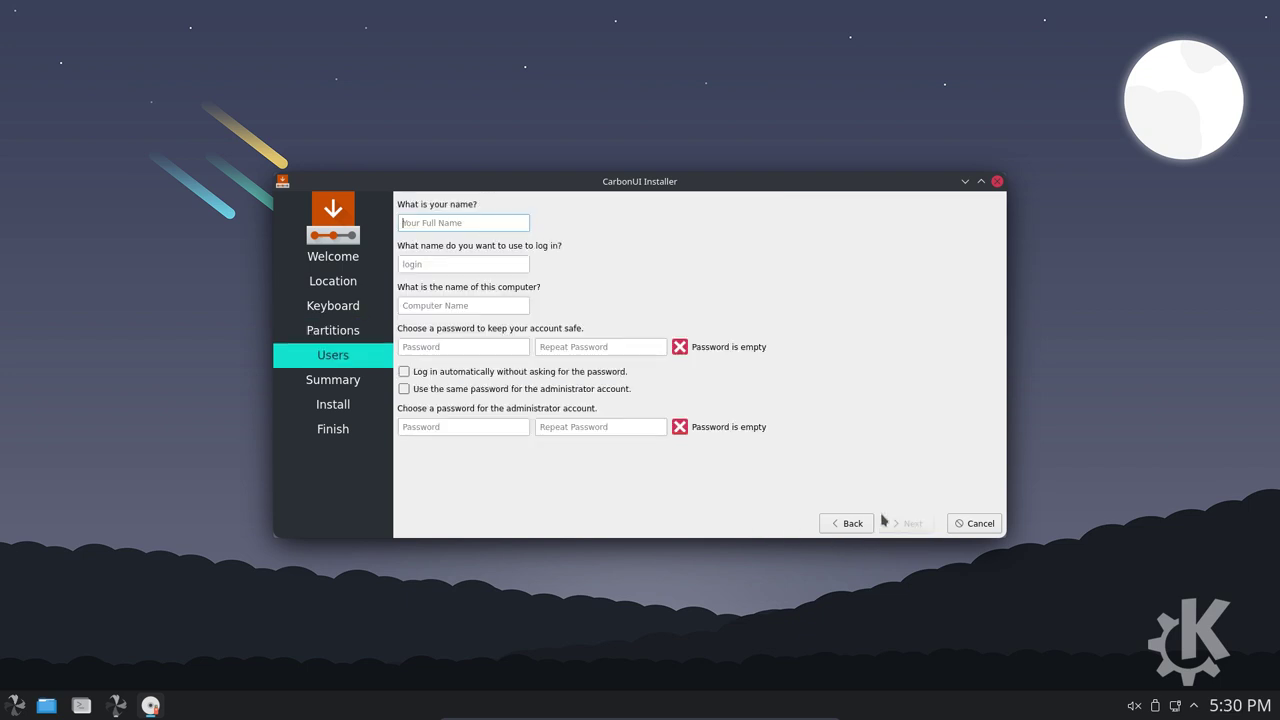
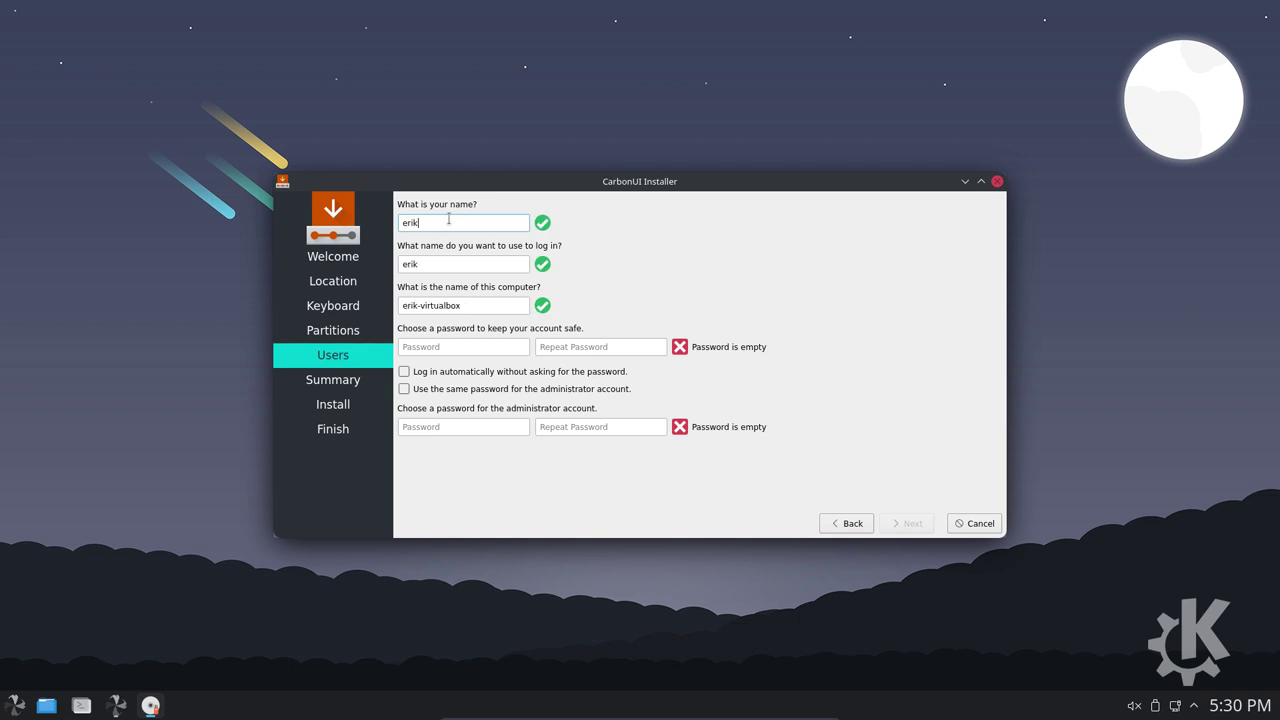
key(Tab)
key(Tab)
key(Tab)
key(Tab)
key(Tab)
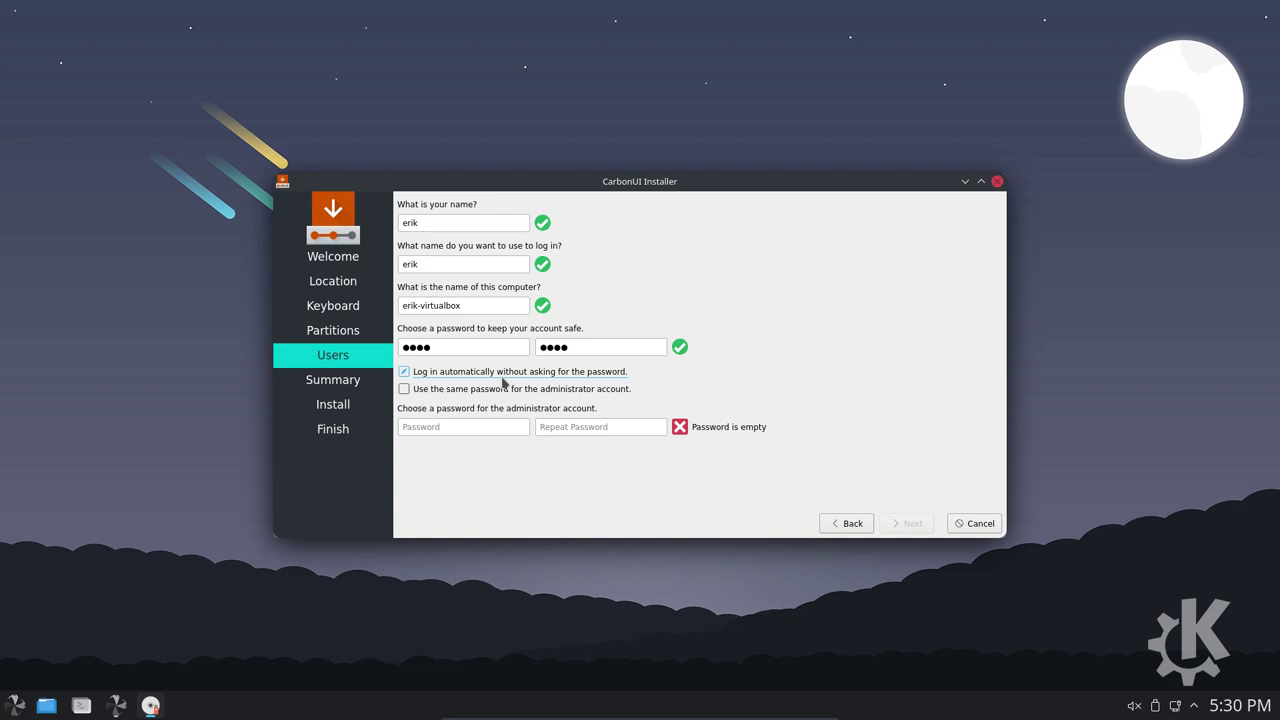
click(470, 390)
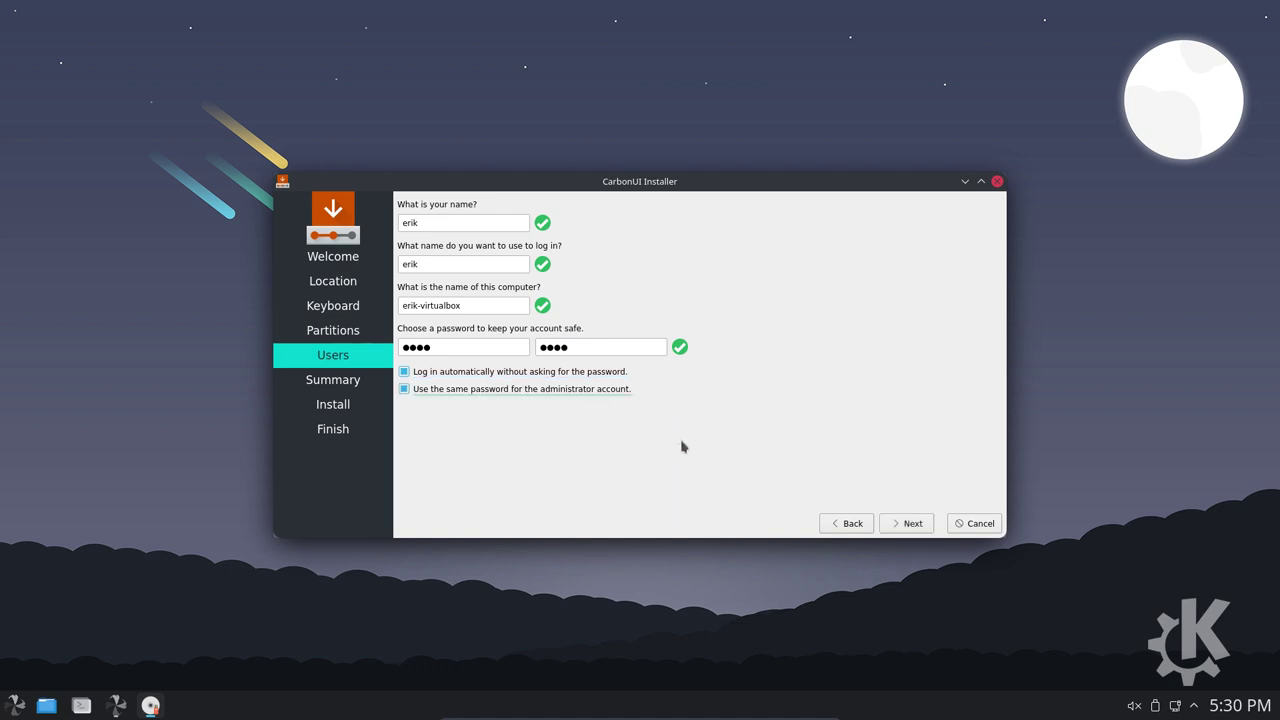
click(907, 523)
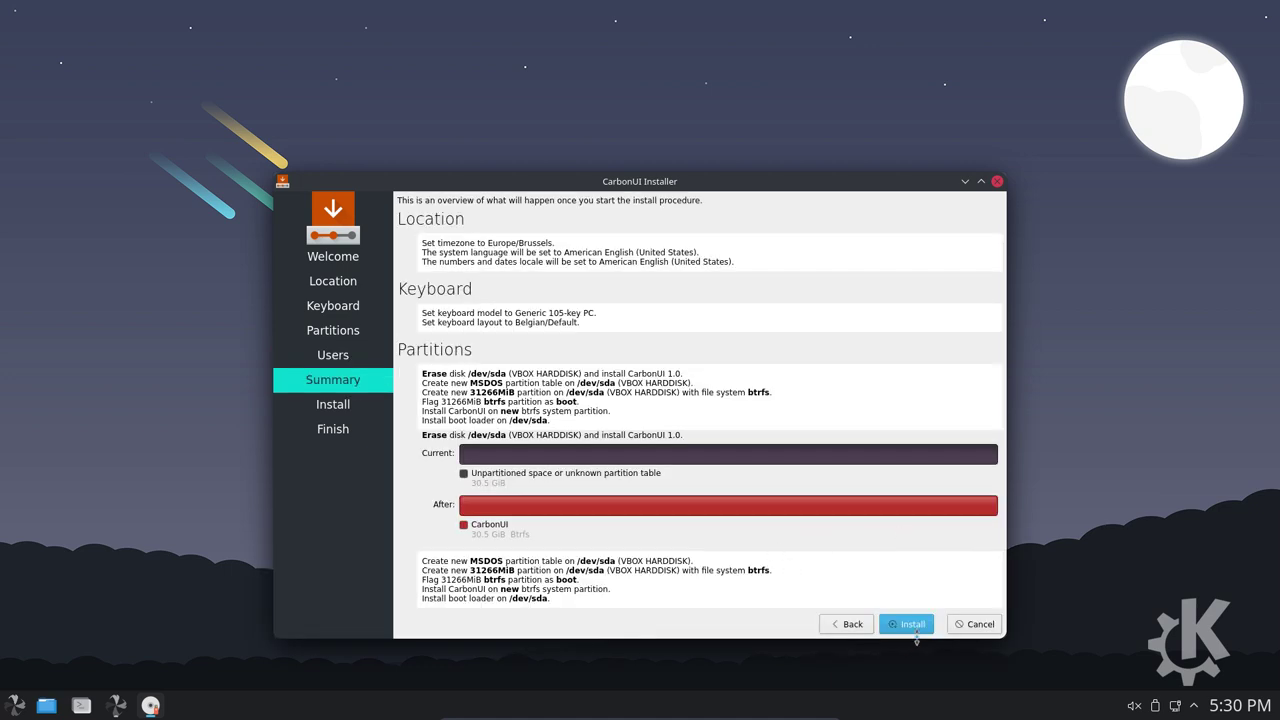
click(912, 626)
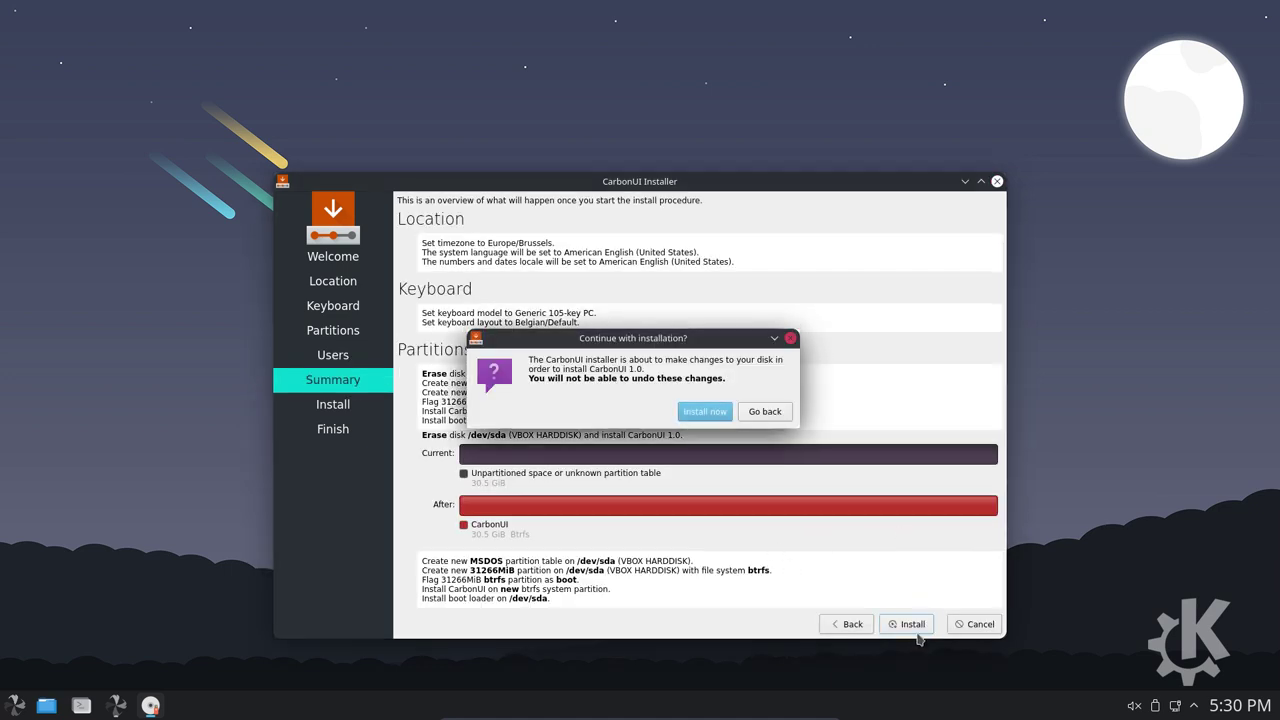
Step: Confirm the install, move its progress window to the top right, and raise the Welcome window
click(705, 418)
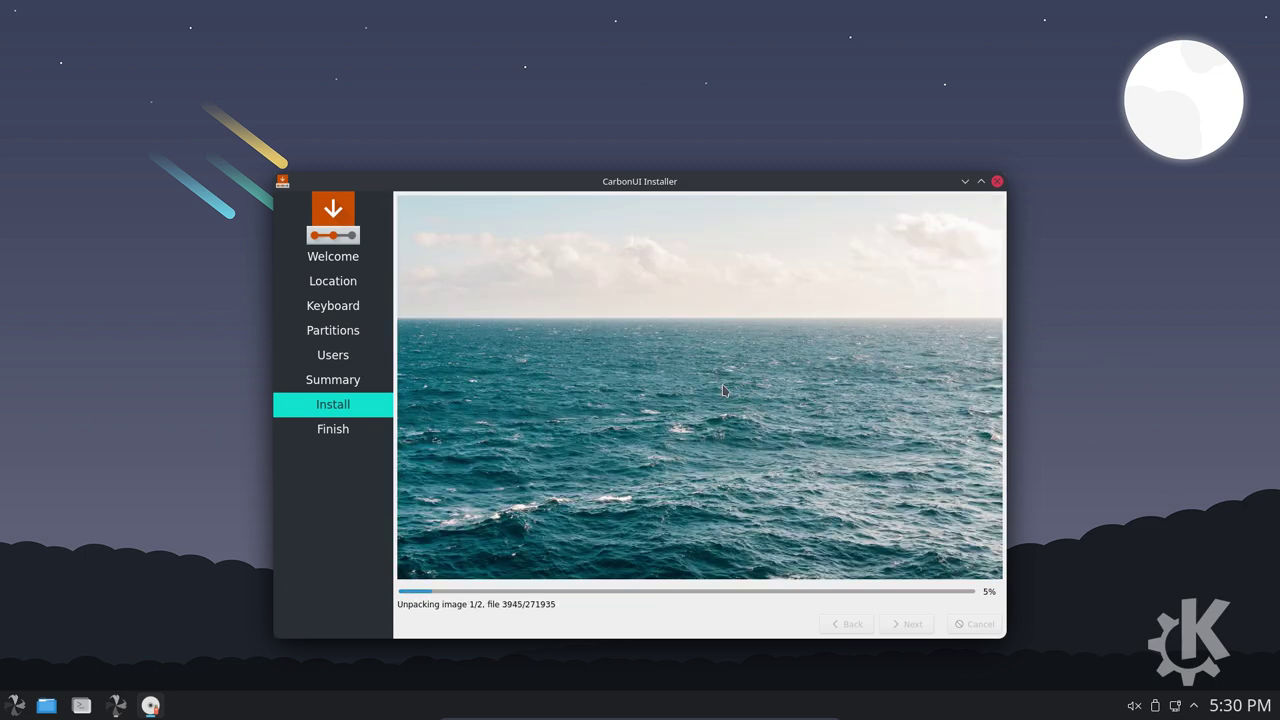
mouse_move(714, 181)
mouse_down()
mouse_move(926, 61)
mouse_move(962, 58)
mouse_up()
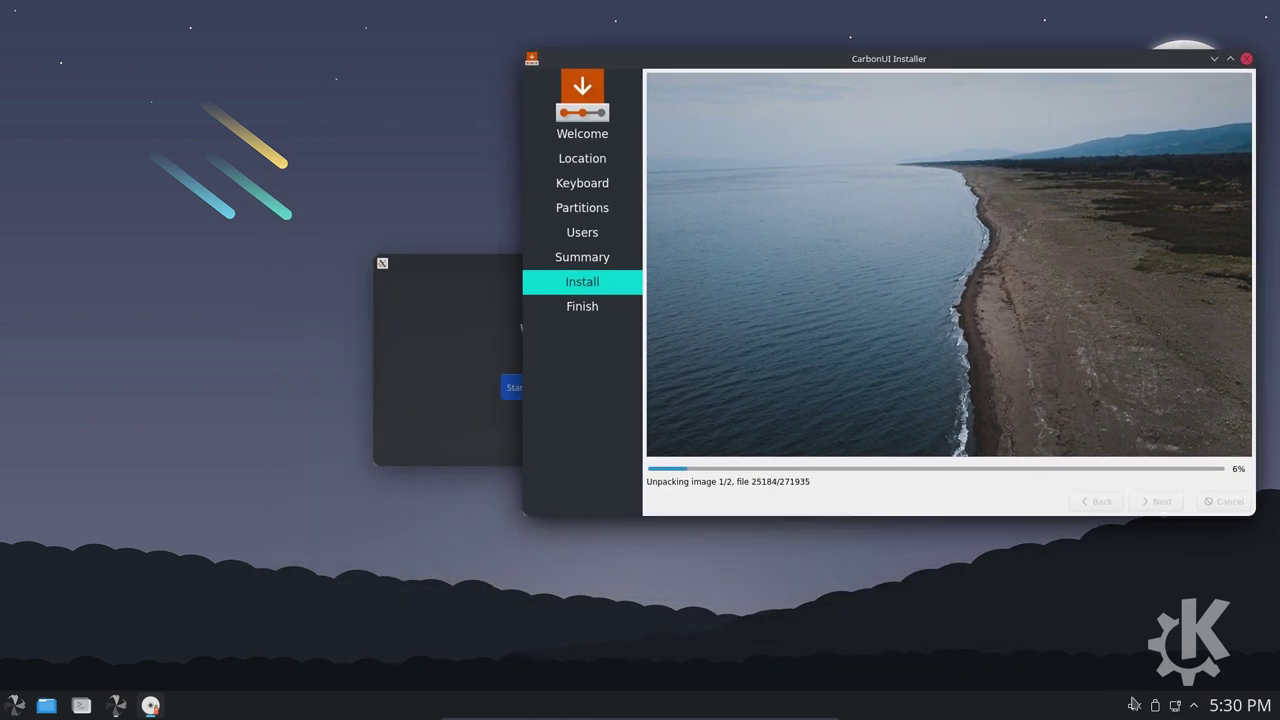
click(1134, 707)
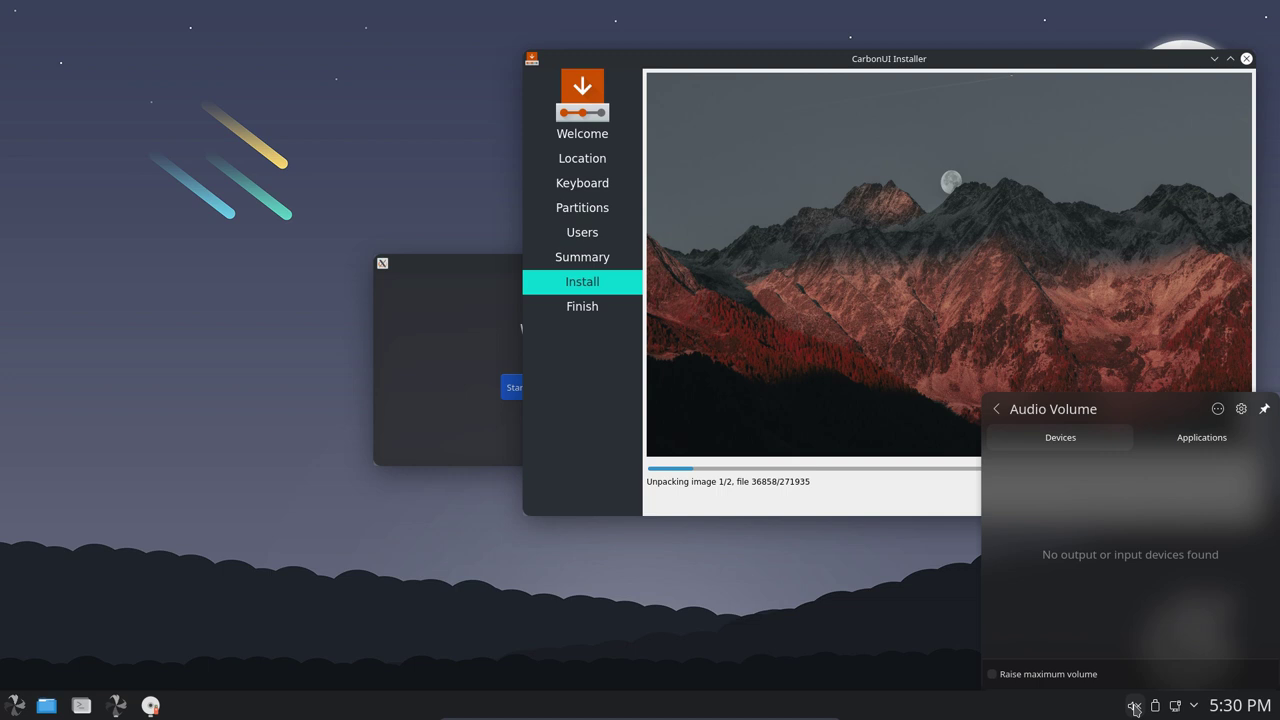
click(1137, 708)
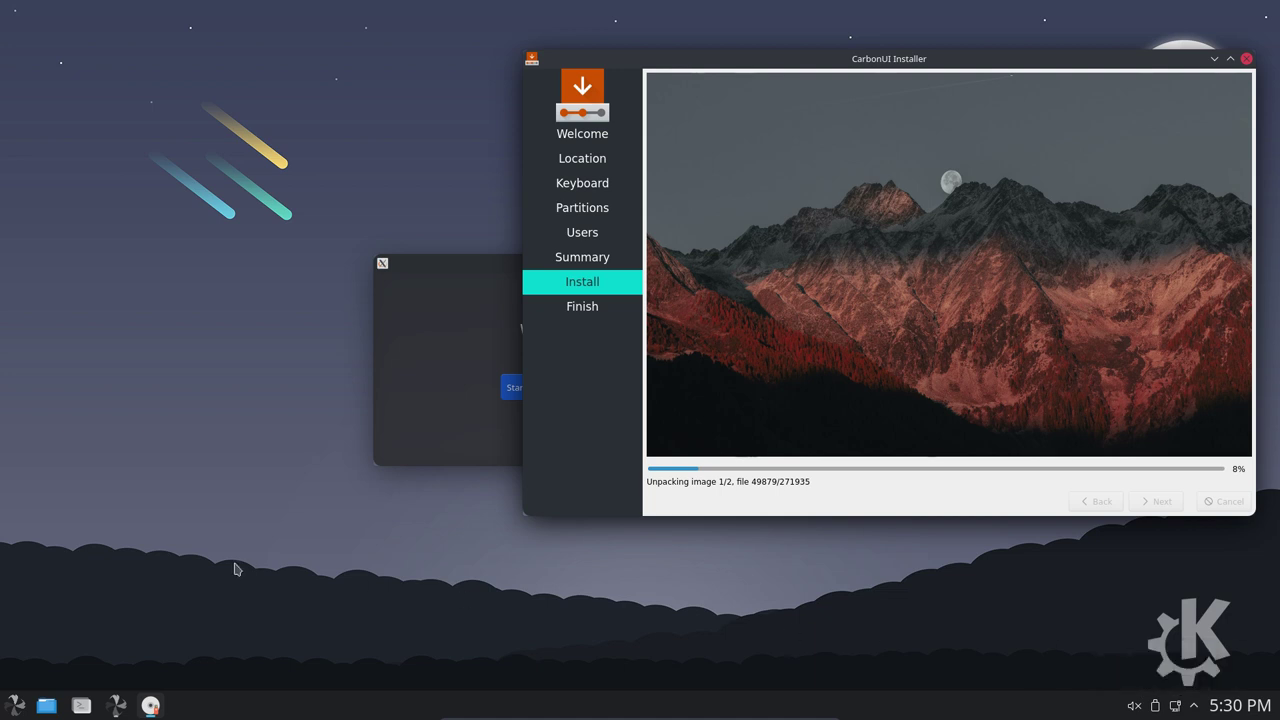
click(384, 409)
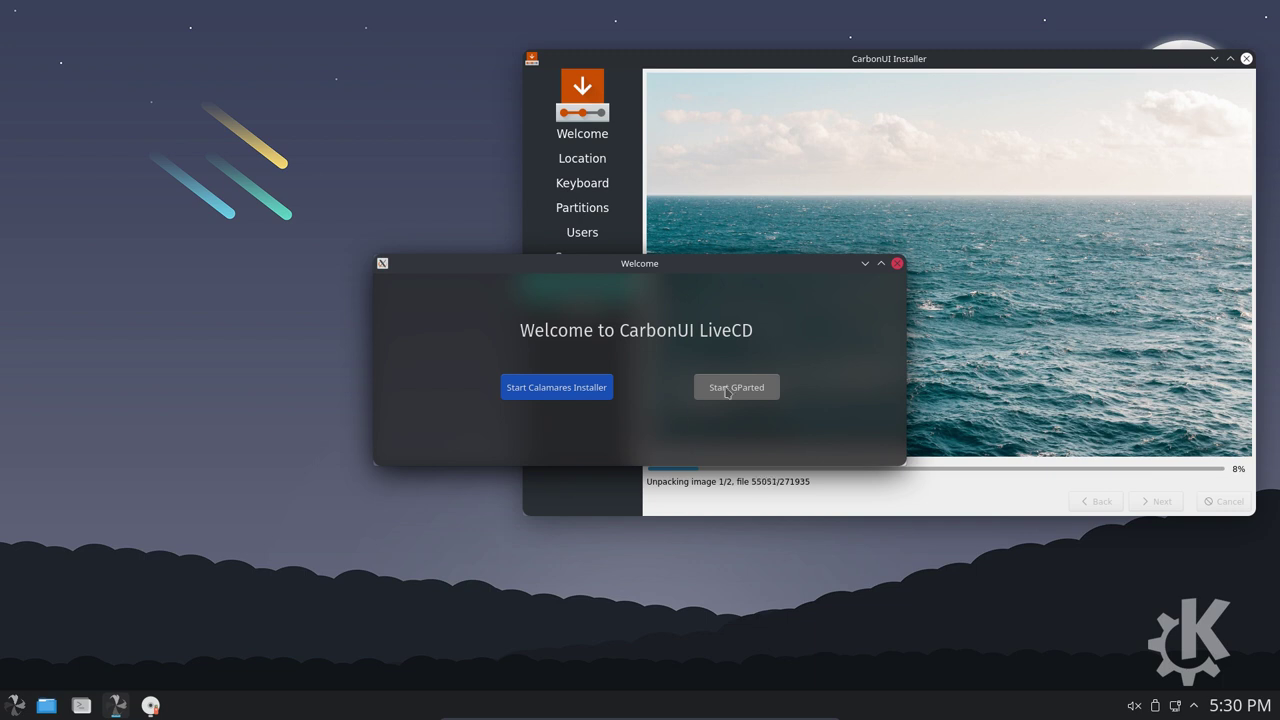
Step: Launch GParted, inspect the /dev/sda1 btrfs partition, then close GParted
drag(713, 263, 490, 228)
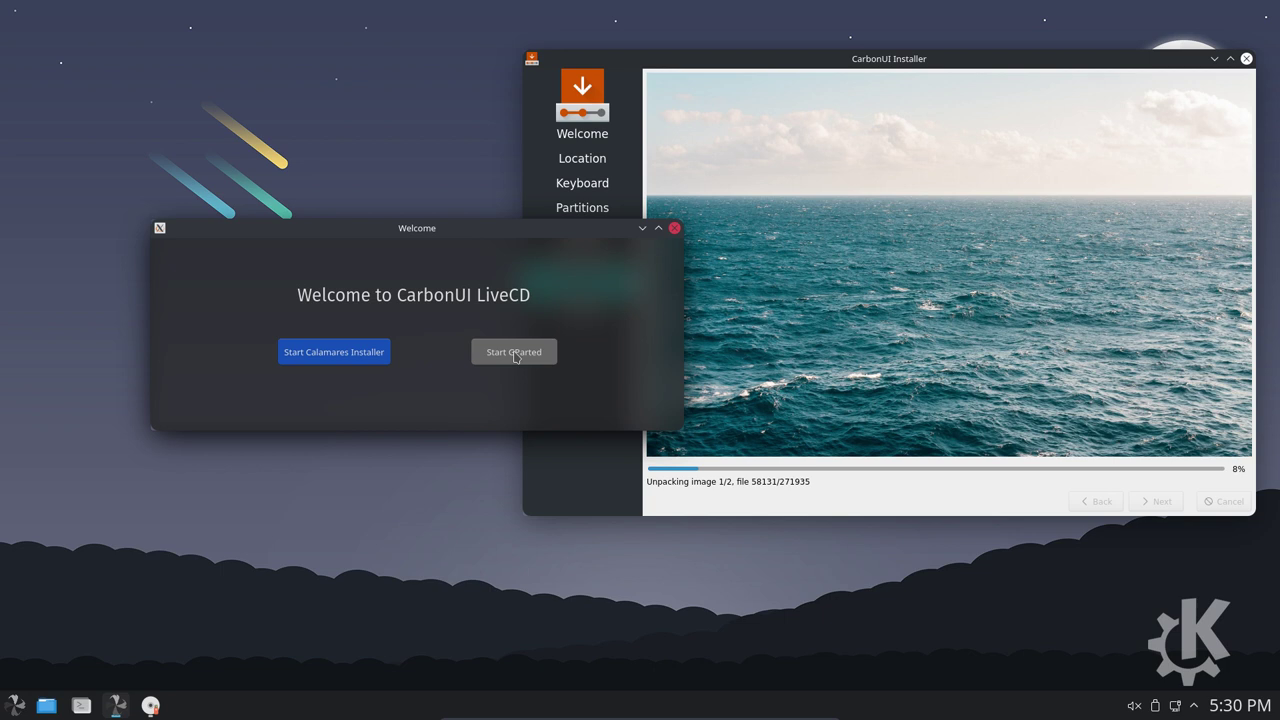
click(20, 709)
text(g)
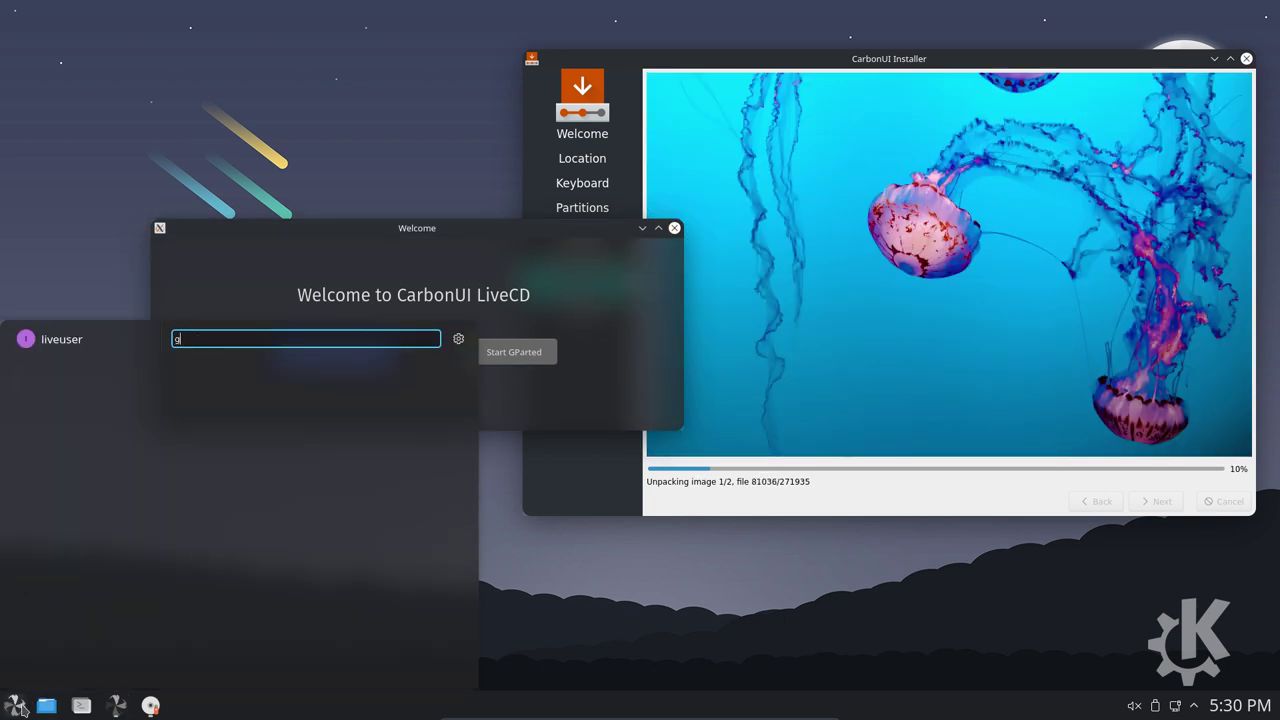
text(p)
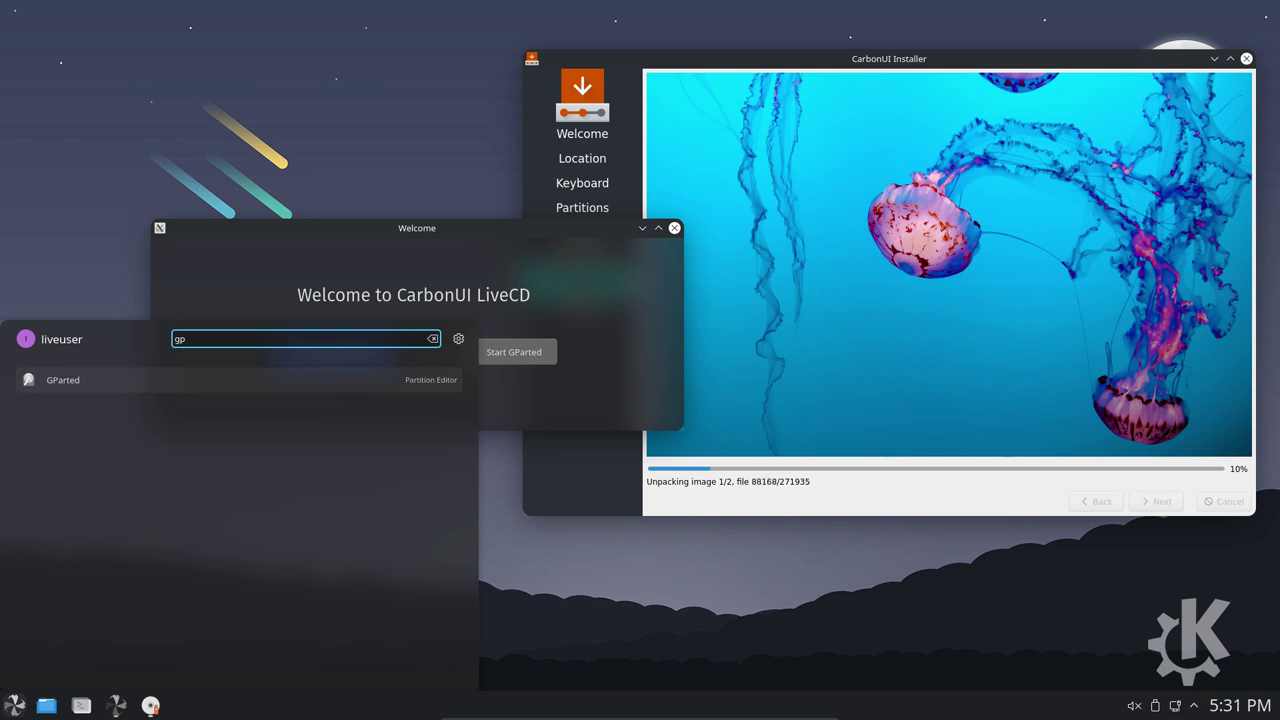
click(94, 378)
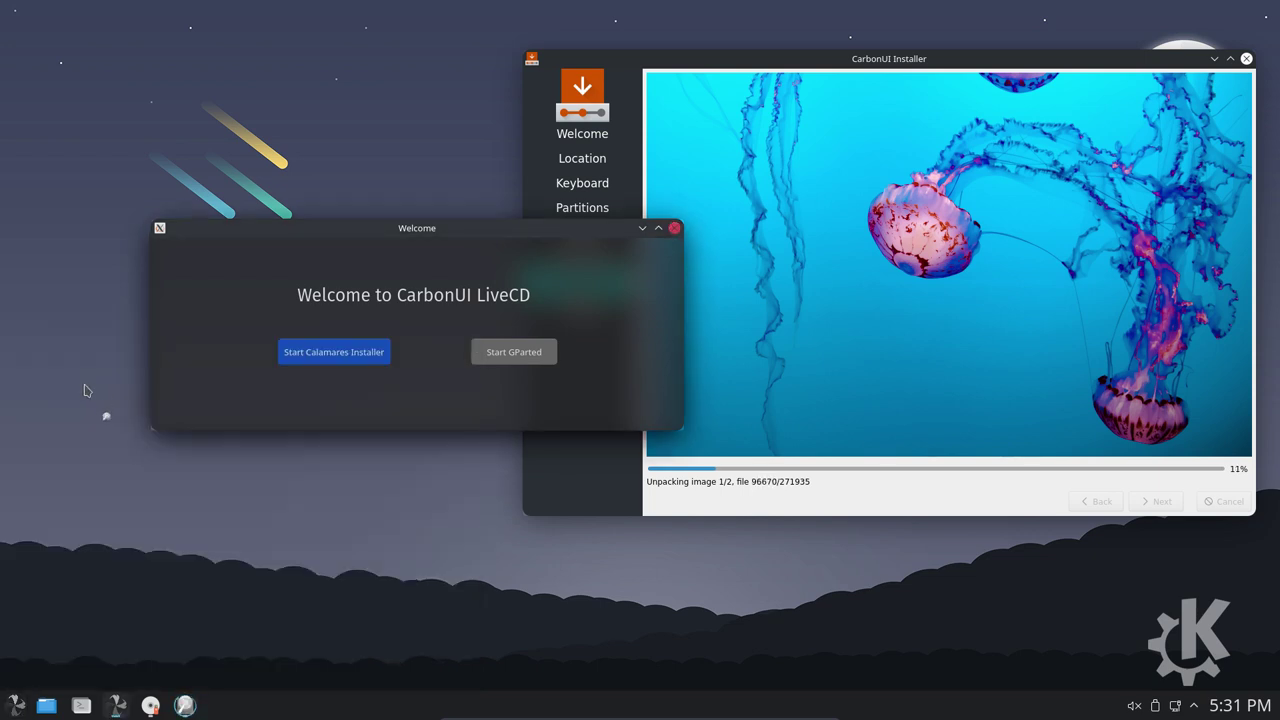
drag(767, 180, 457, 292)
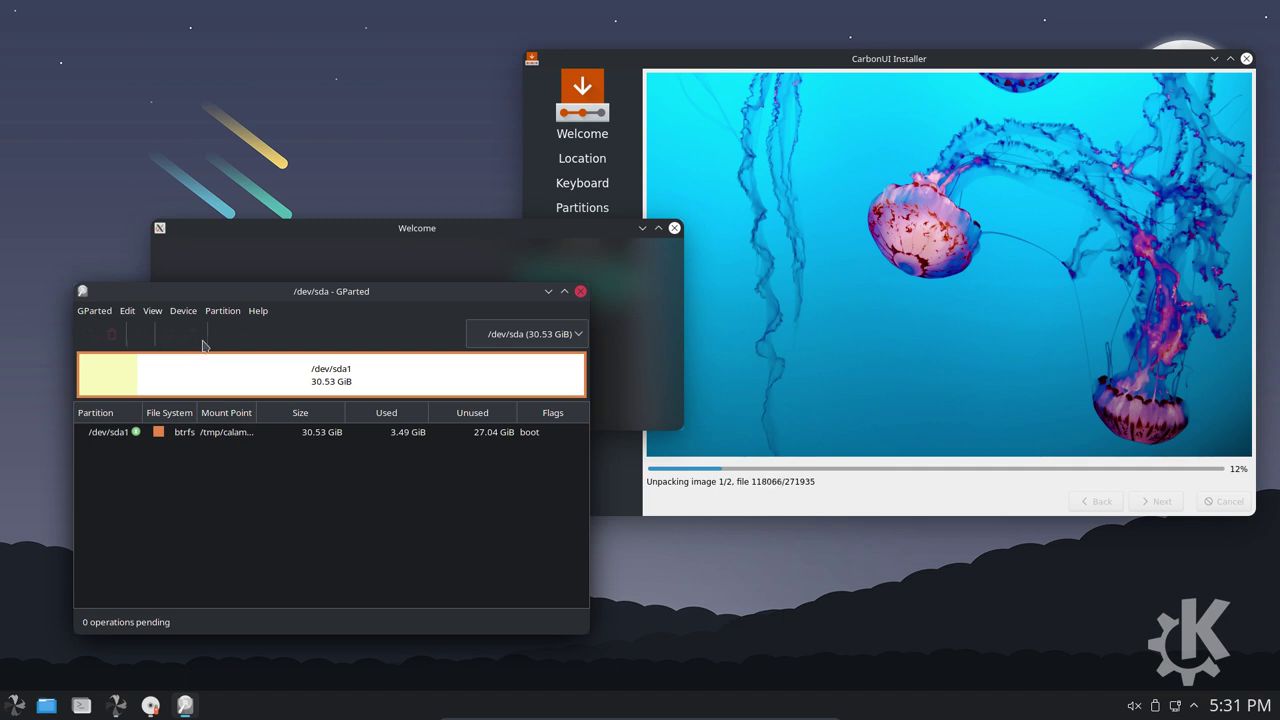
click(489, 337)
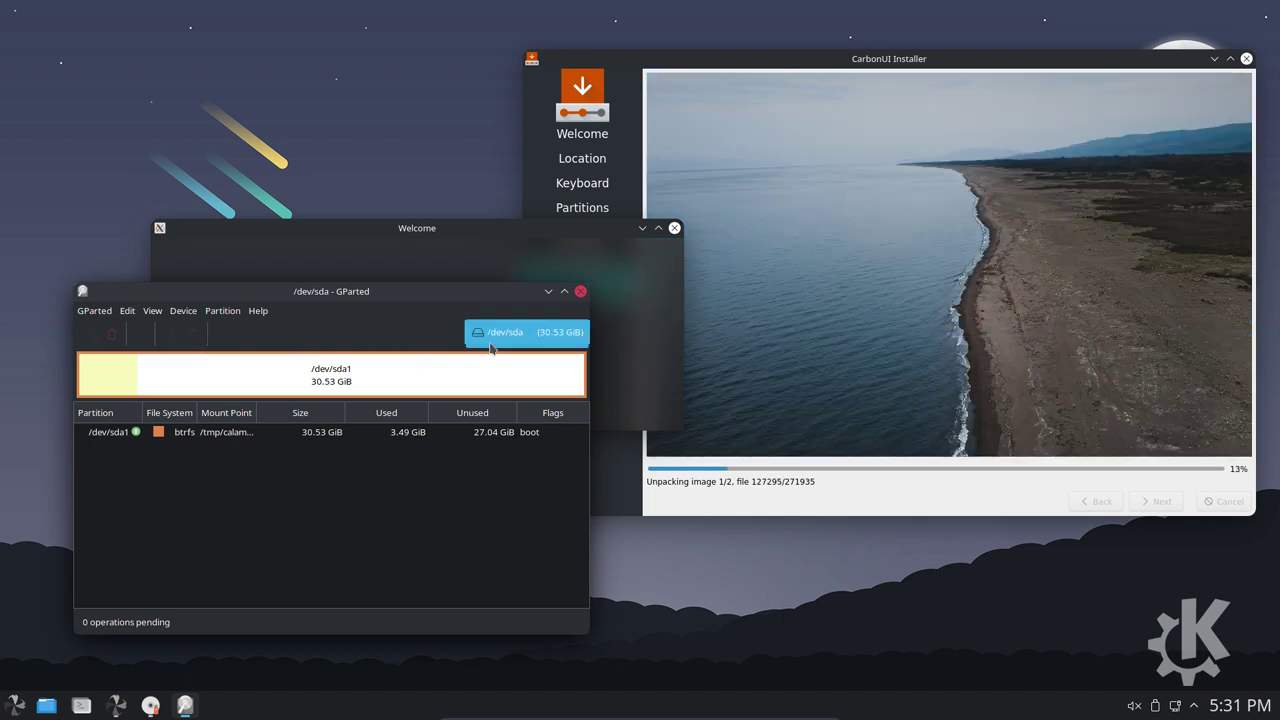
click(237, 442)
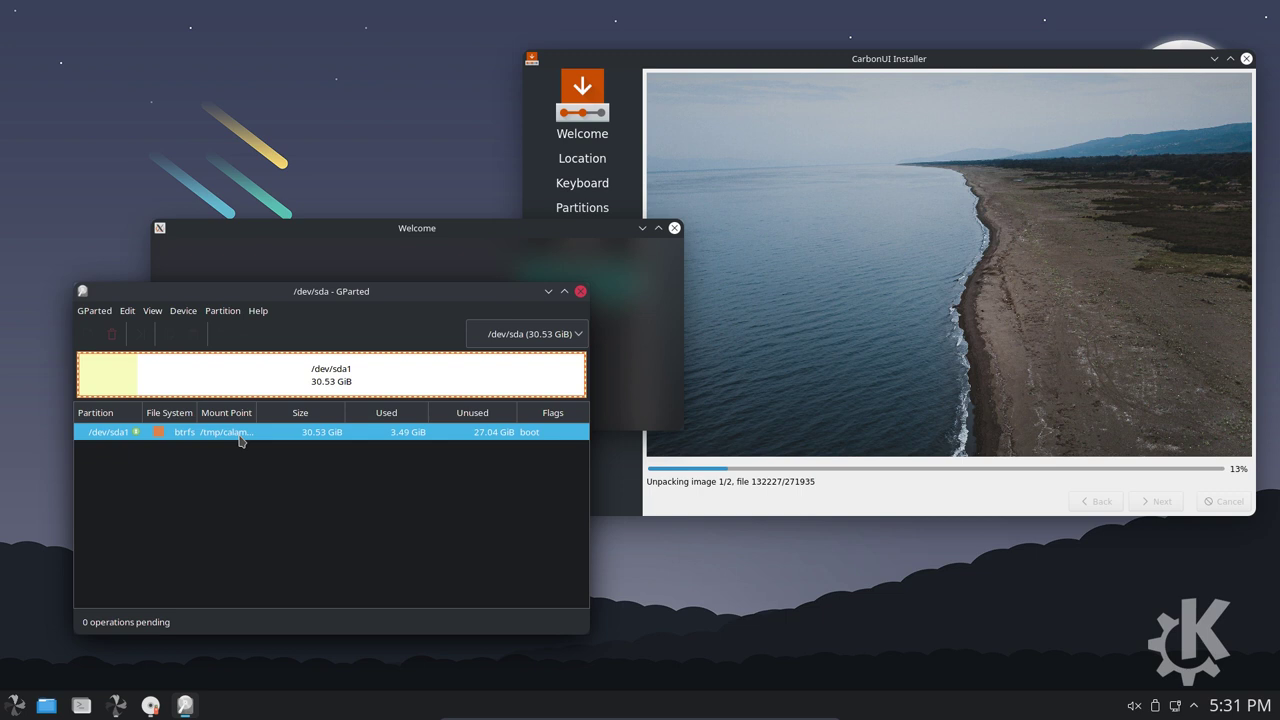
click(580, 291)
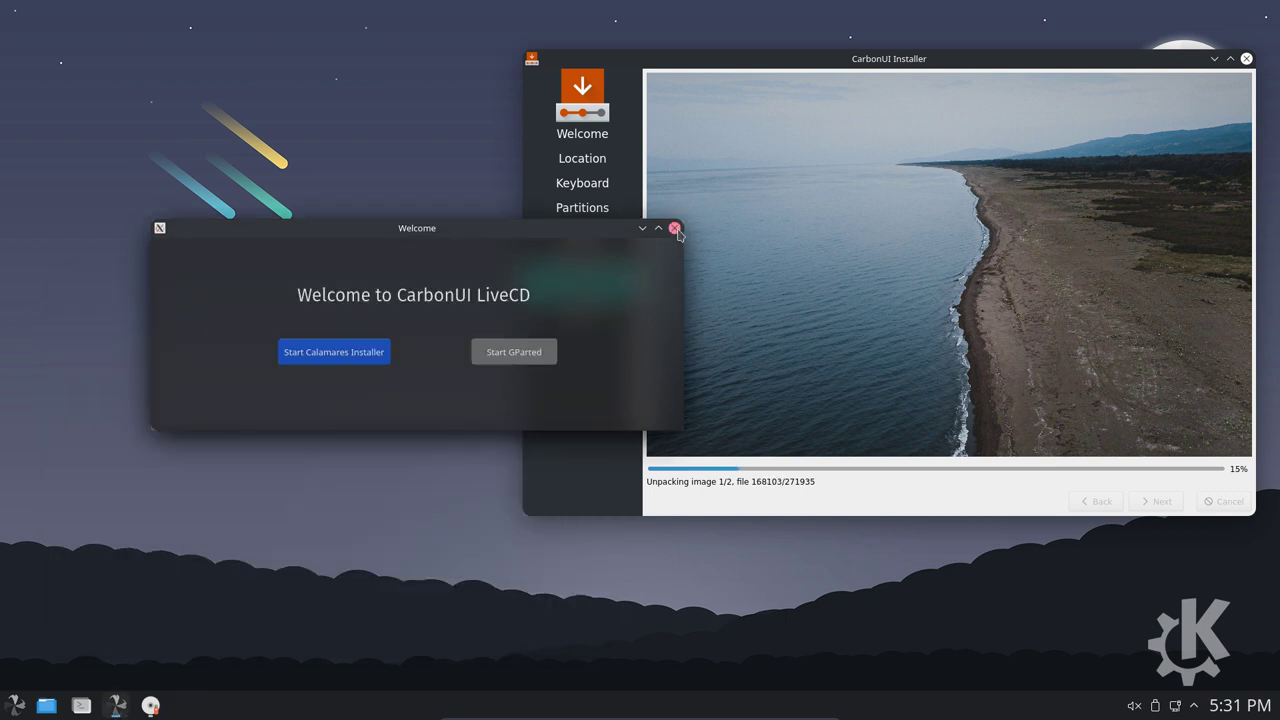
Step: Close the Welcome window, choose Wait Longer on the not-responding warning, and reopen the launcher
click(675, 229)
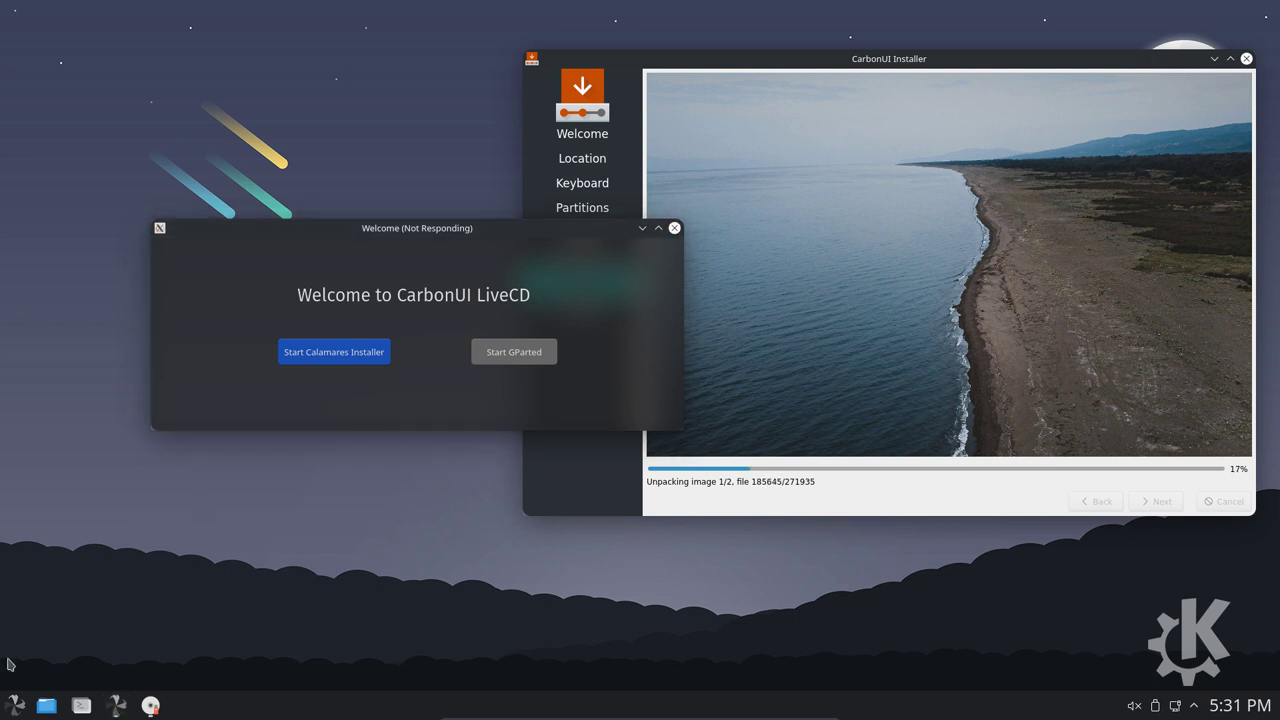
click(15, 705)
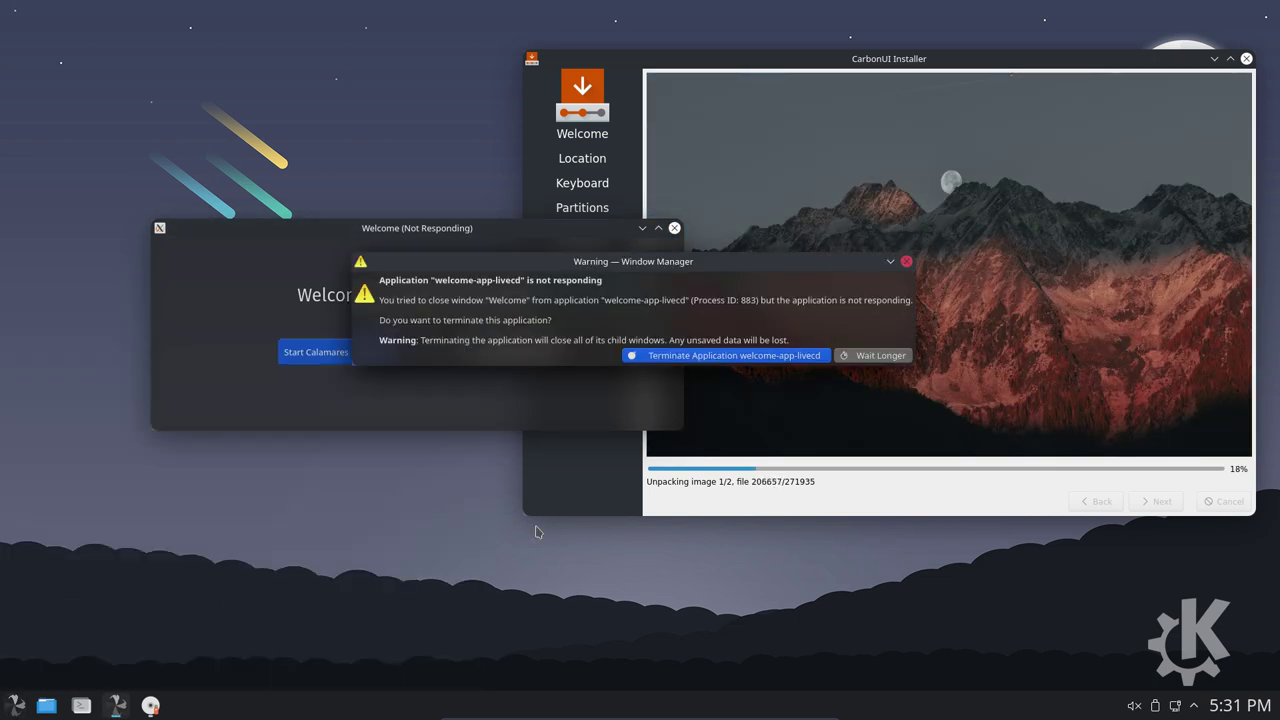
click(868, 356)
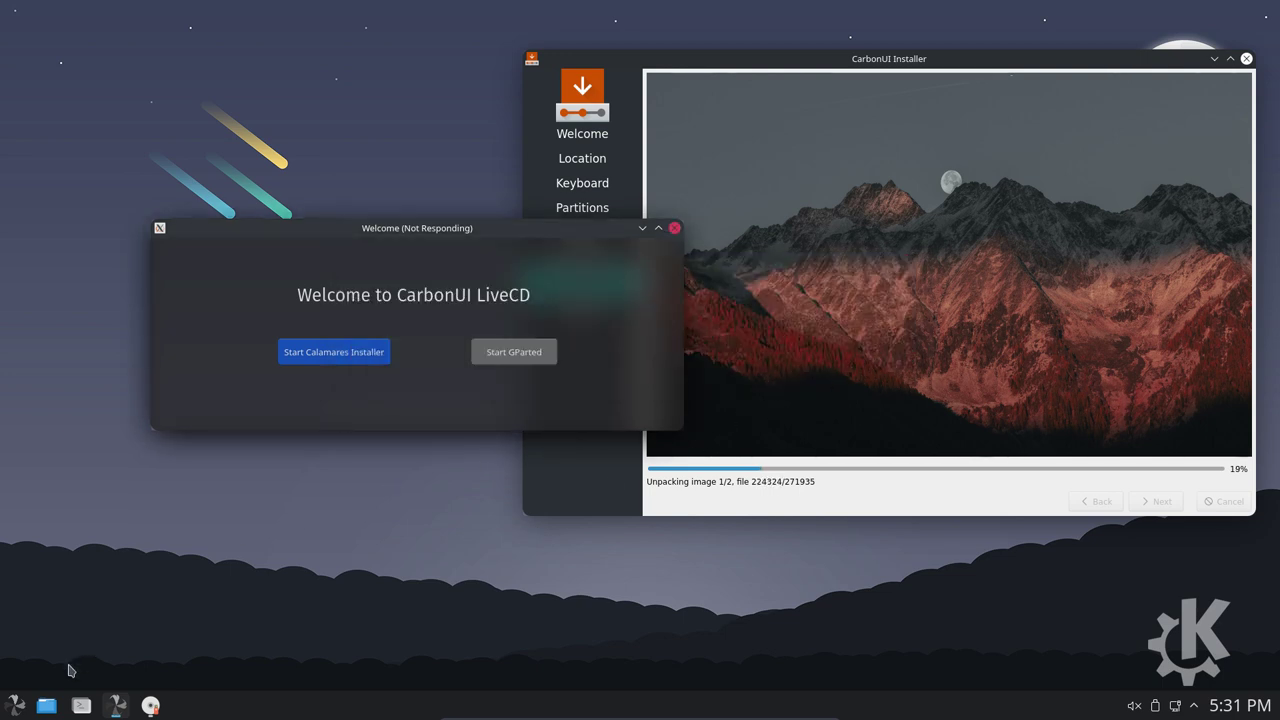
click(22, 706)
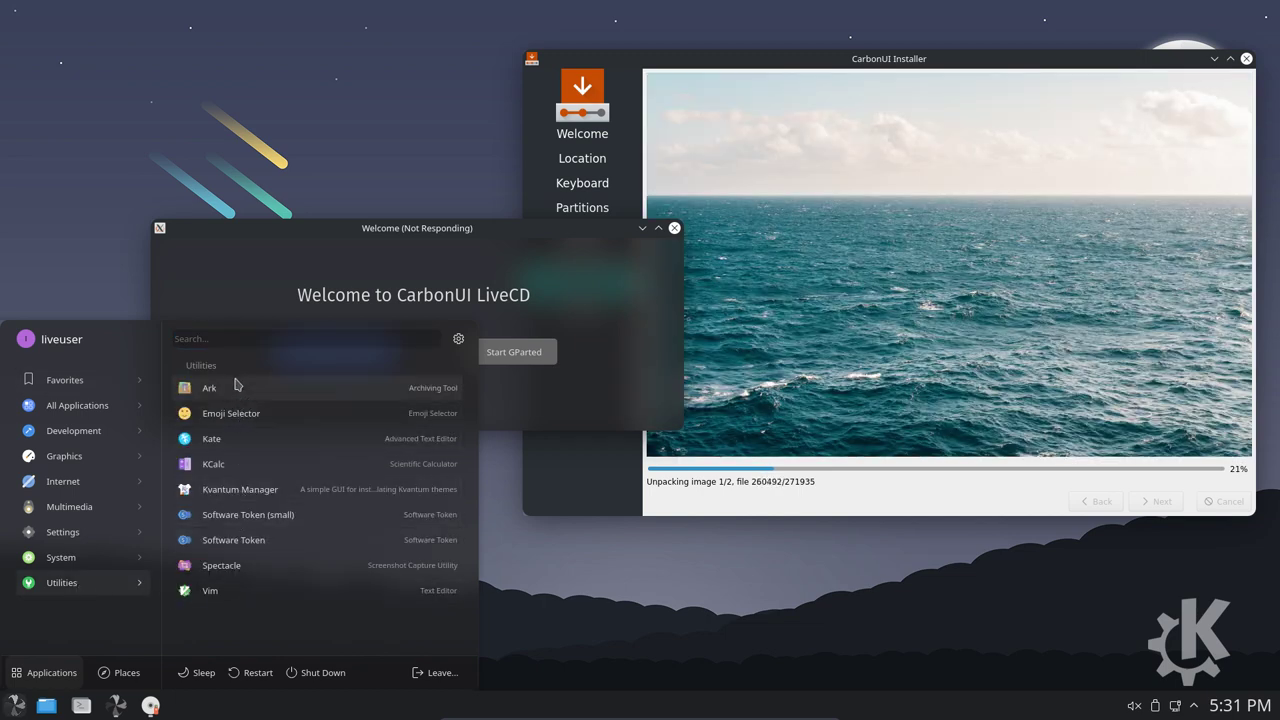
mouse_move(62, 557)
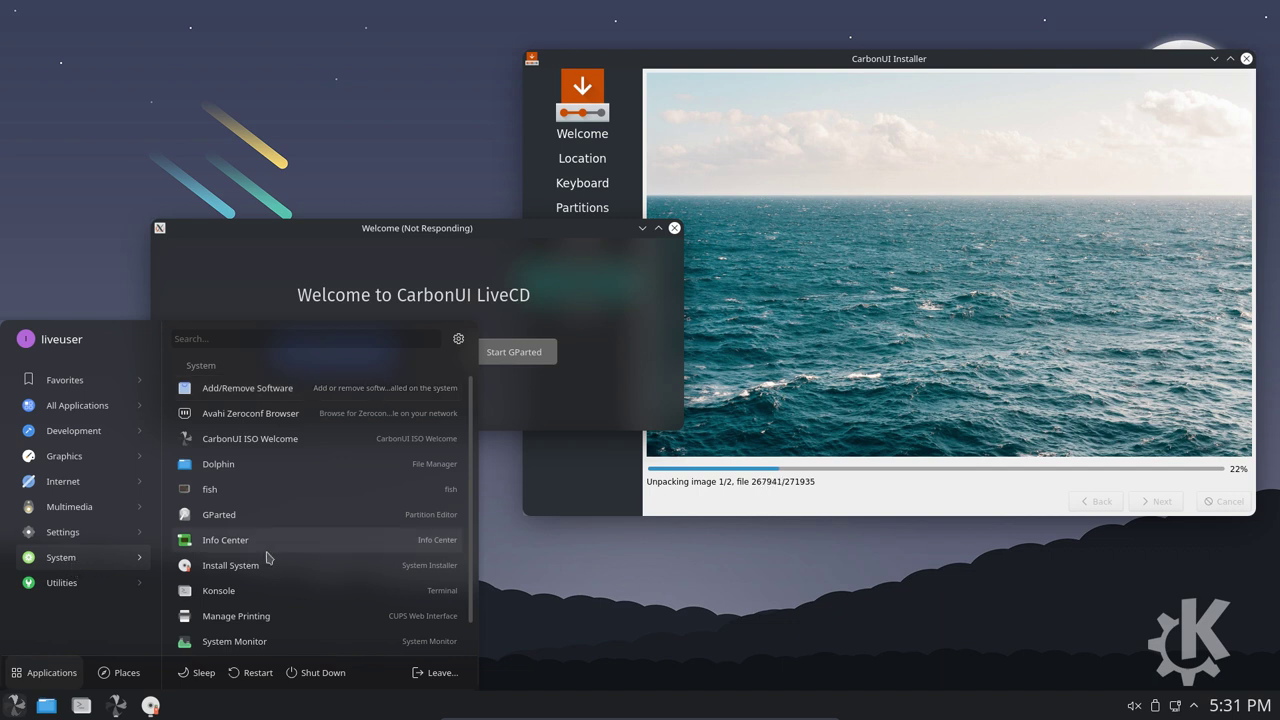
Step: Wait for the CarbonUI installer to report All done, then tick Restart now
scroll(267, 557, down, 1)
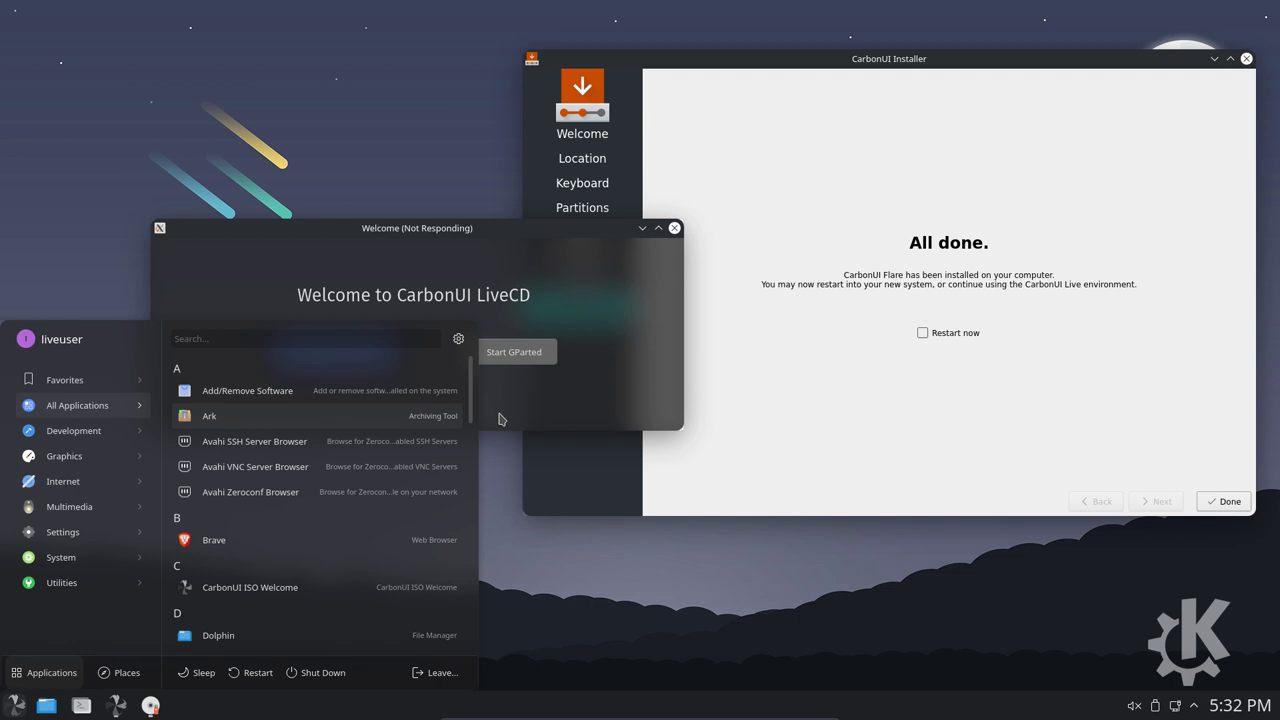
click(815, 421)
Step: Finish the installer, boot the existing OS from disk, and select CarbonUI Linux in GRUB
click(922, 332)
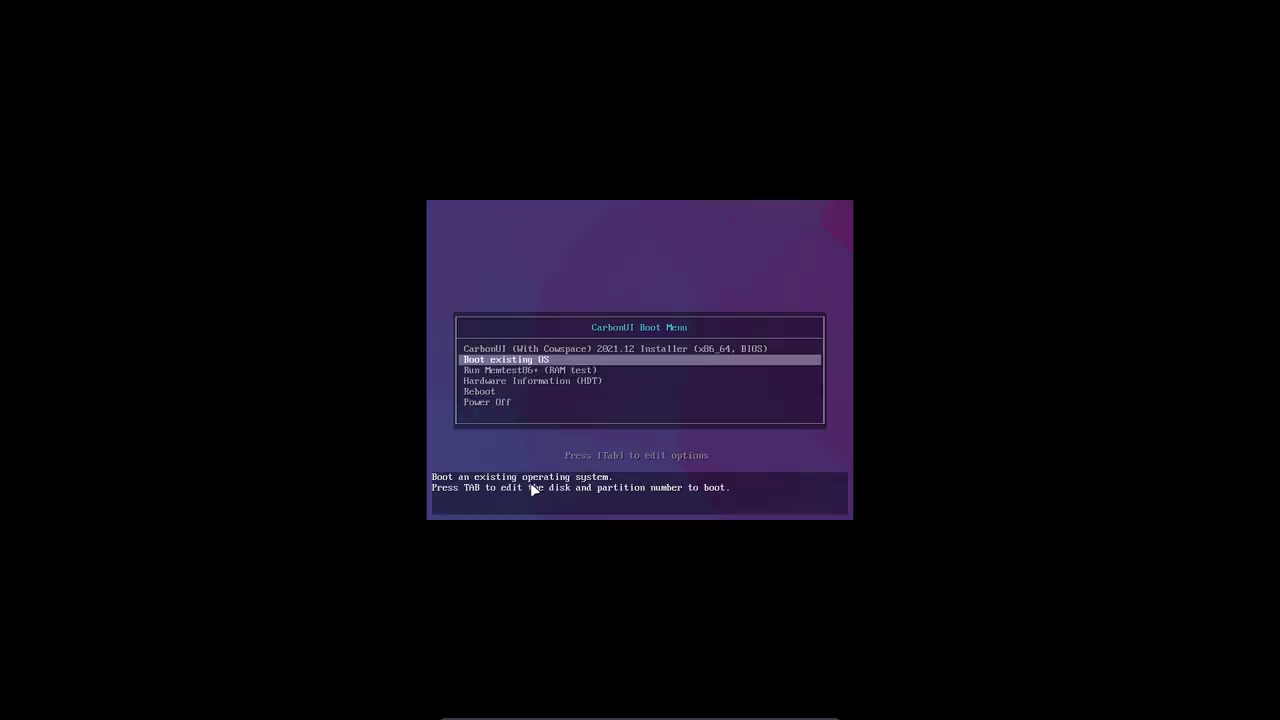
key(Return)
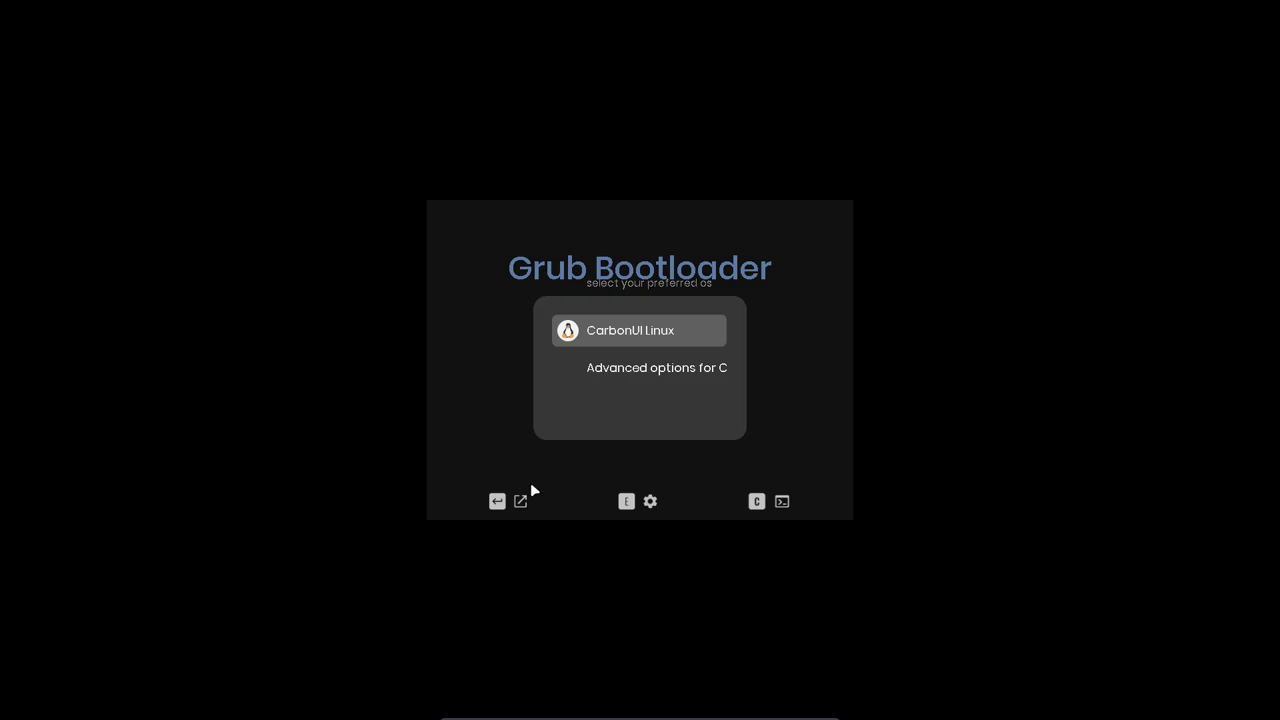
key(Down)
key(Up)
key(Down)
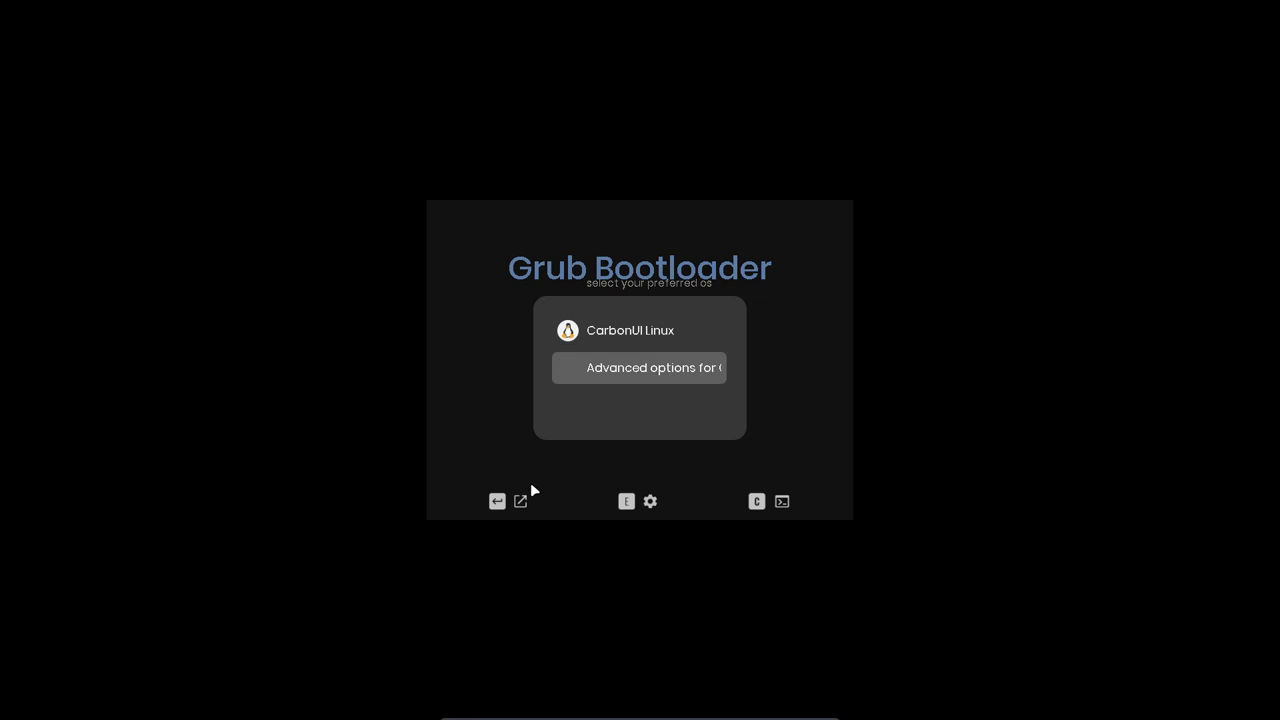
key(Up)
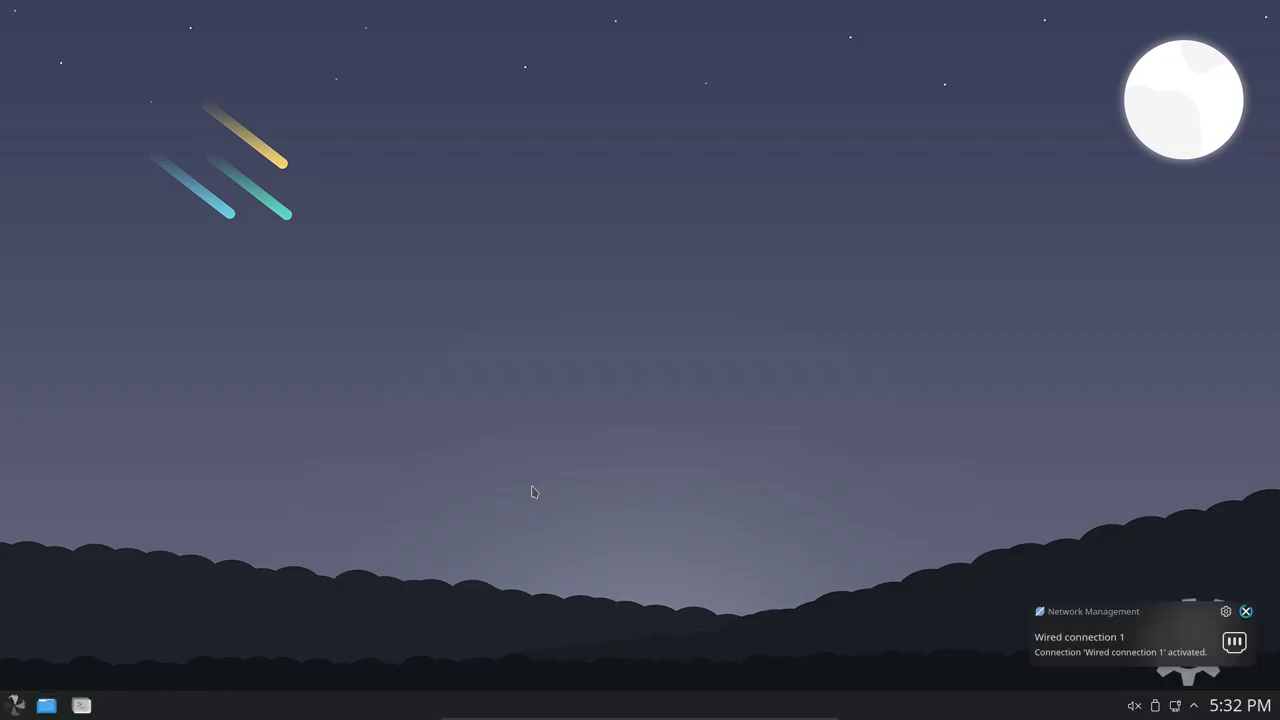
Step: Dismiss the wired connection Network Management notification
click(16, 706)
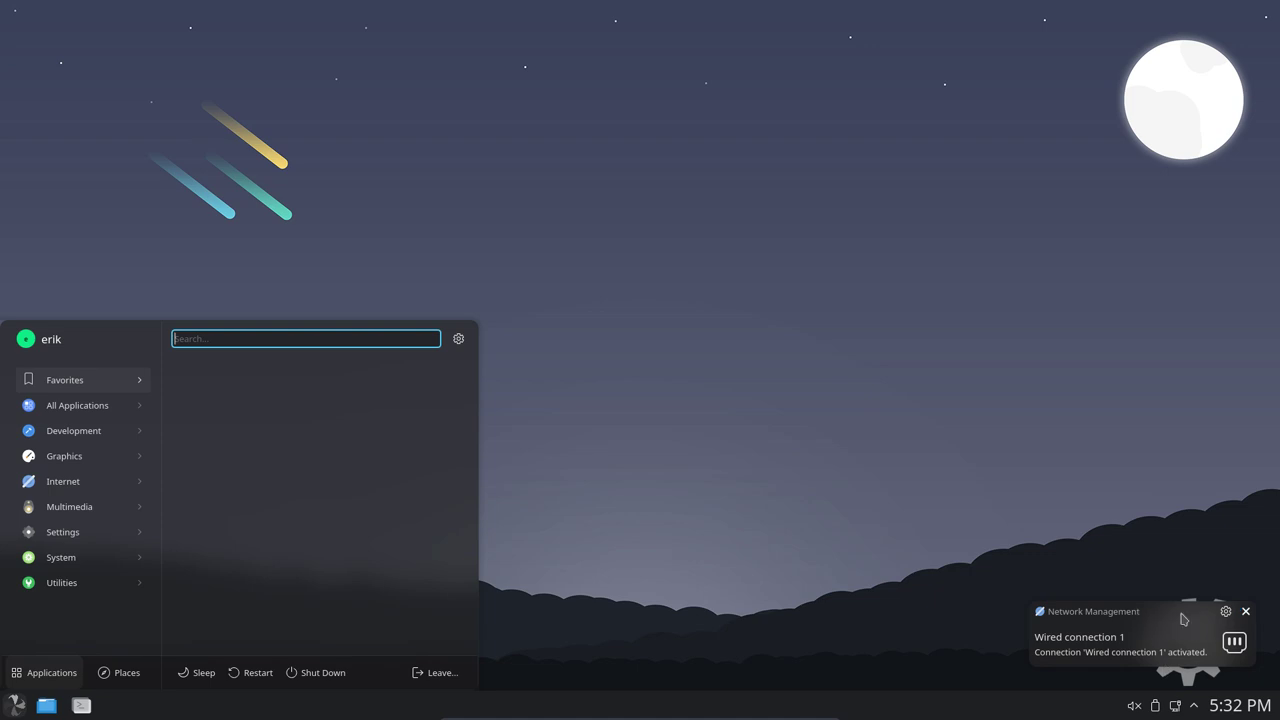
click(703, 464)
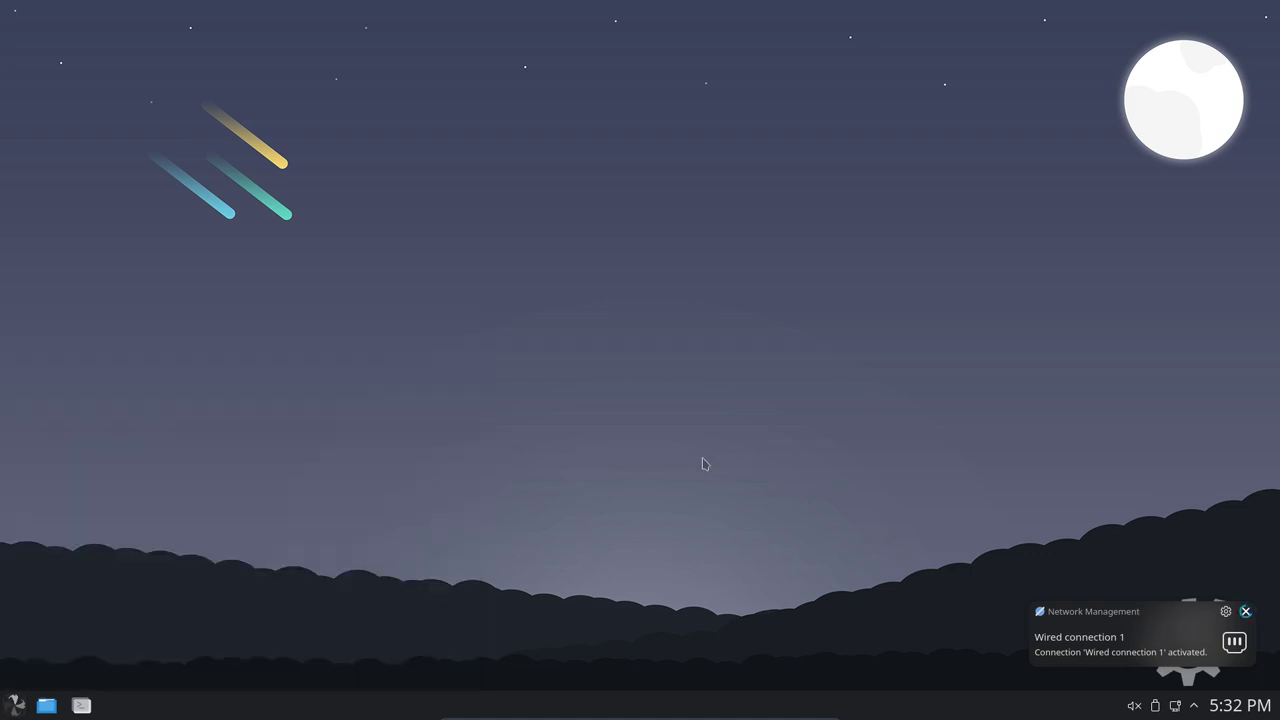
click(1246, 613)
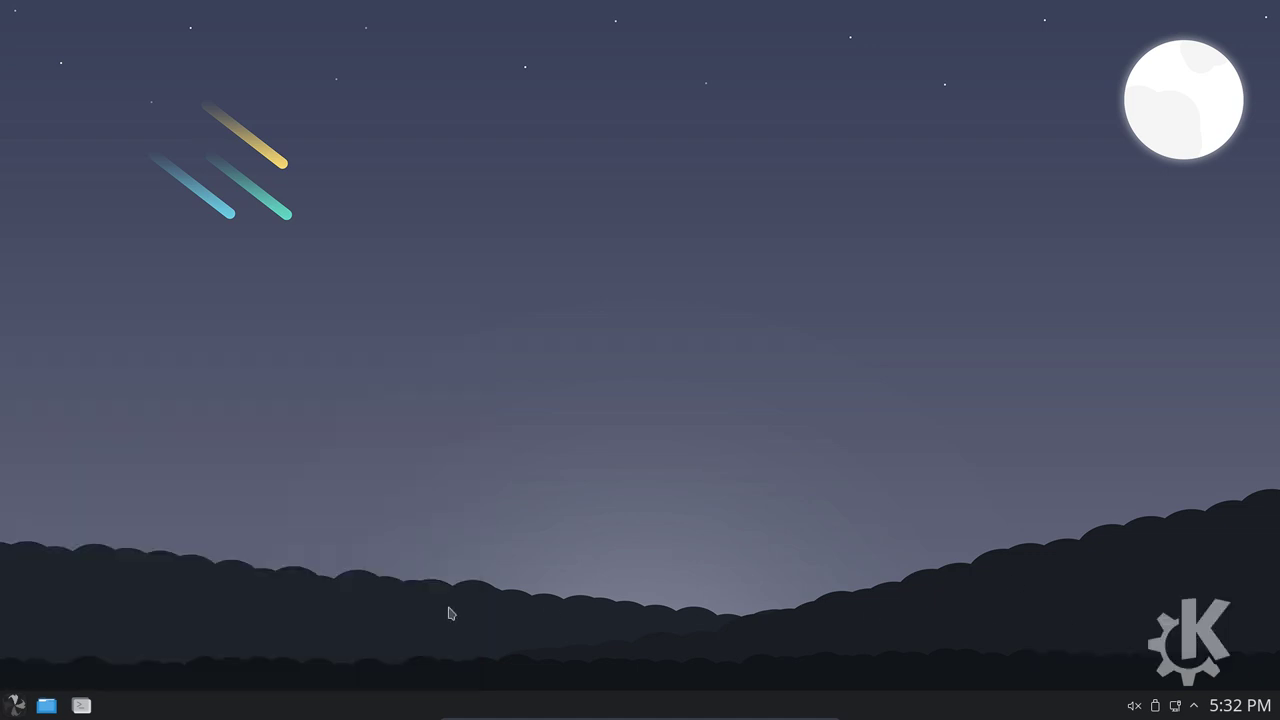
Step: Search the application launcher for 'yakuku' and pick the entry offering to get Yakuake
click(14, 706)
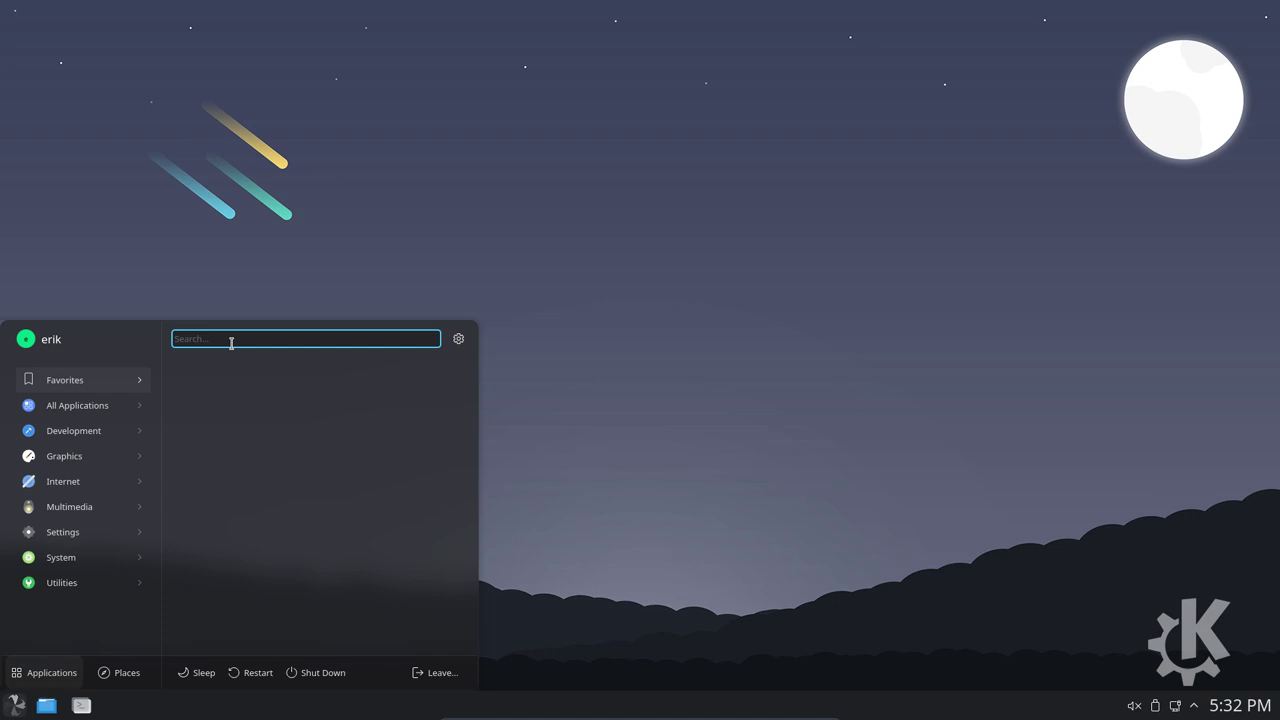
text(guake)
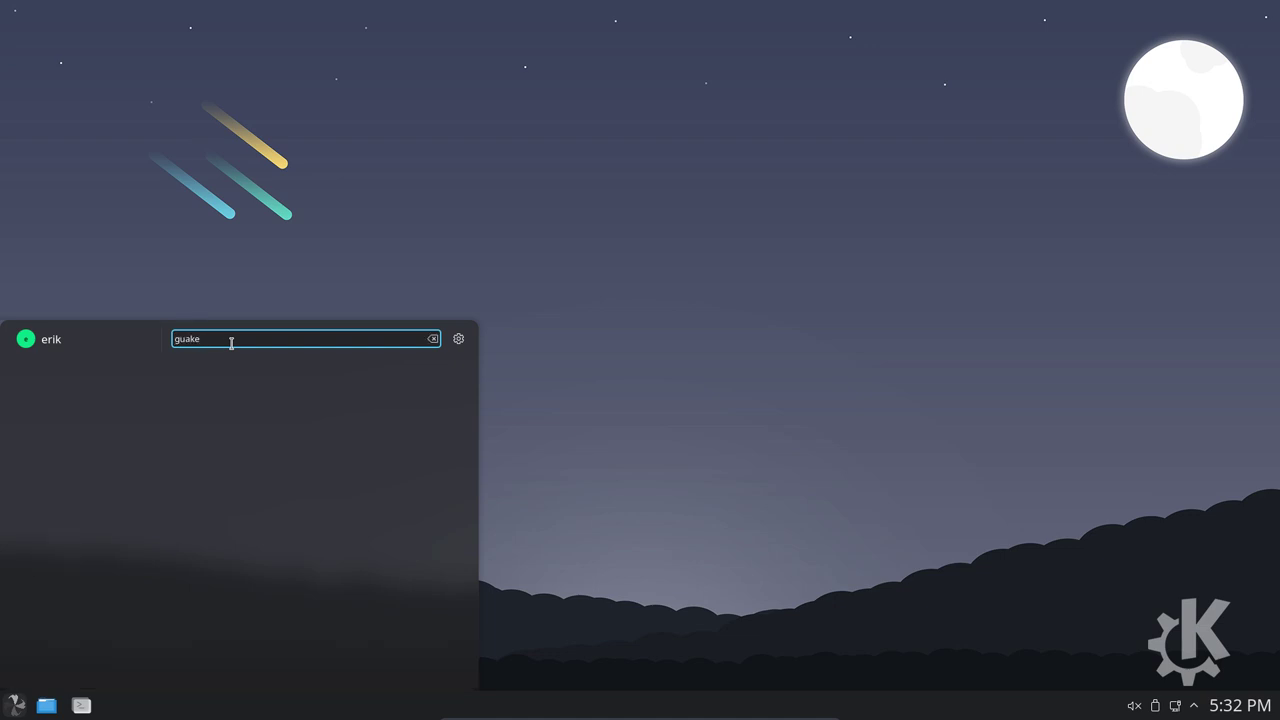
key(BackSpace)
key(BackSpace)
key(BackSpace)
key(BackSpace)
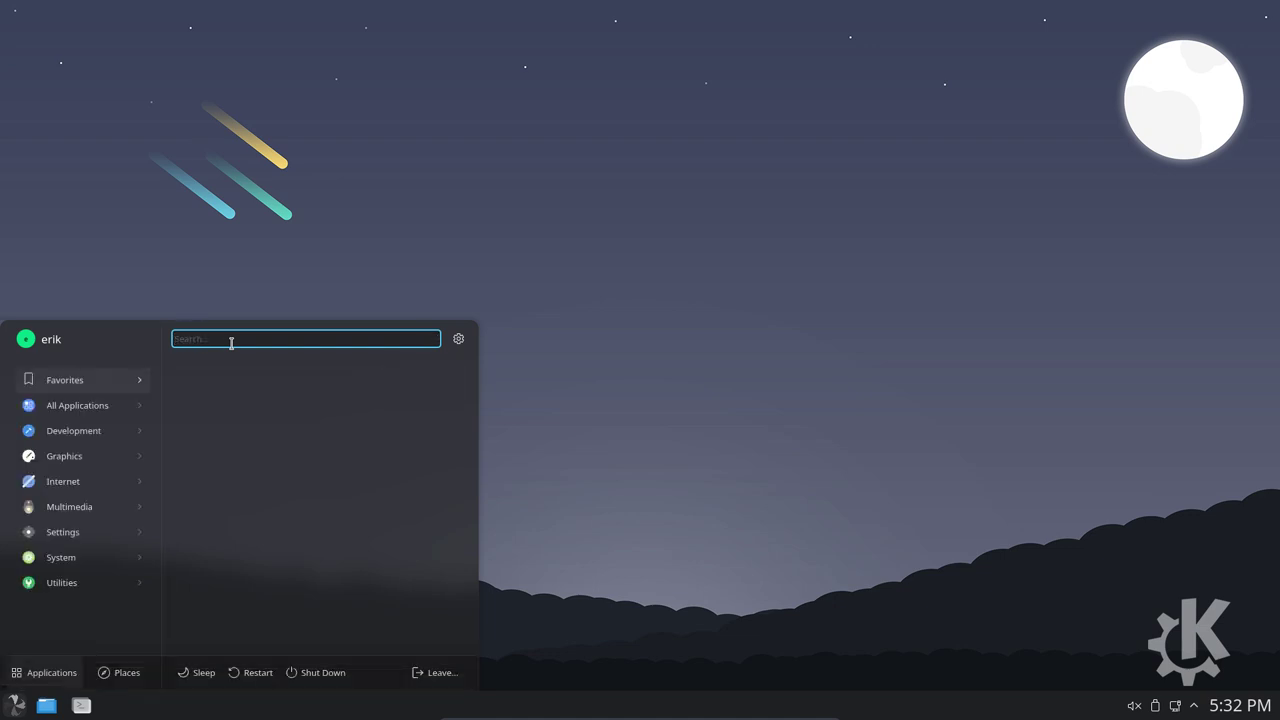
text(ya)
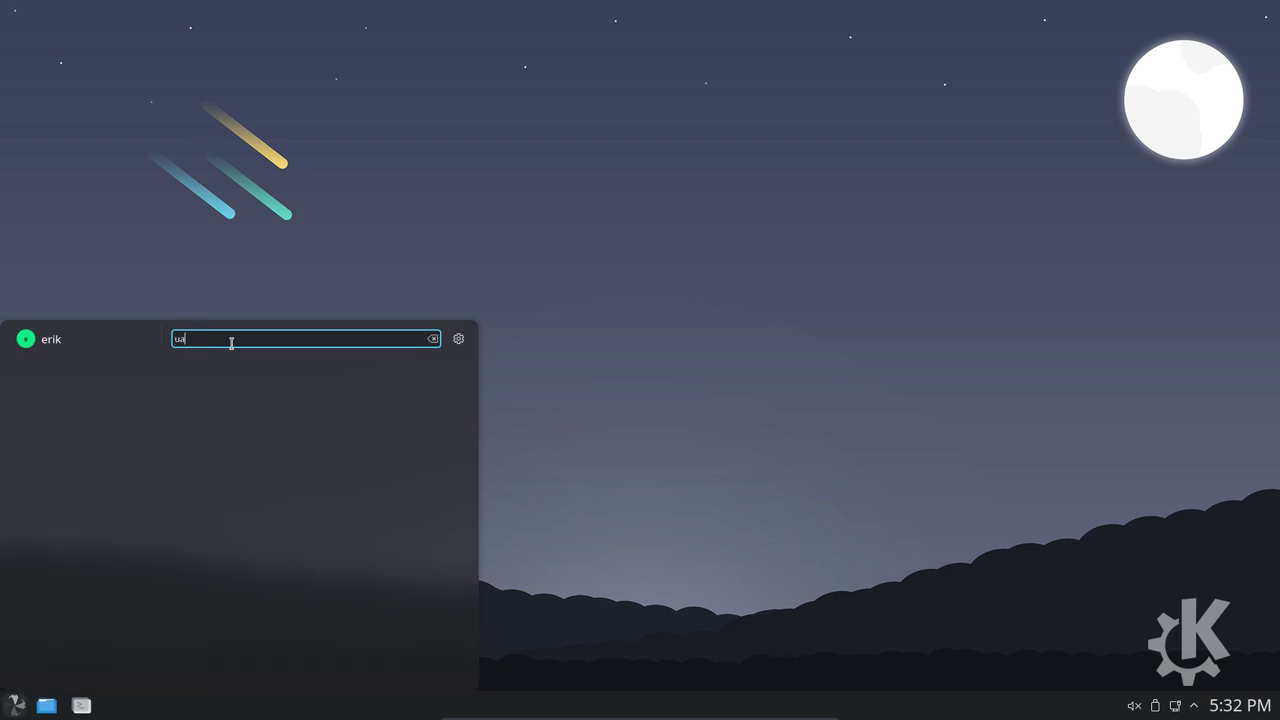
key(BackSpace)
key(BackSpace)
text(yakuk)
key(BackSpace)
key(BackSpace)
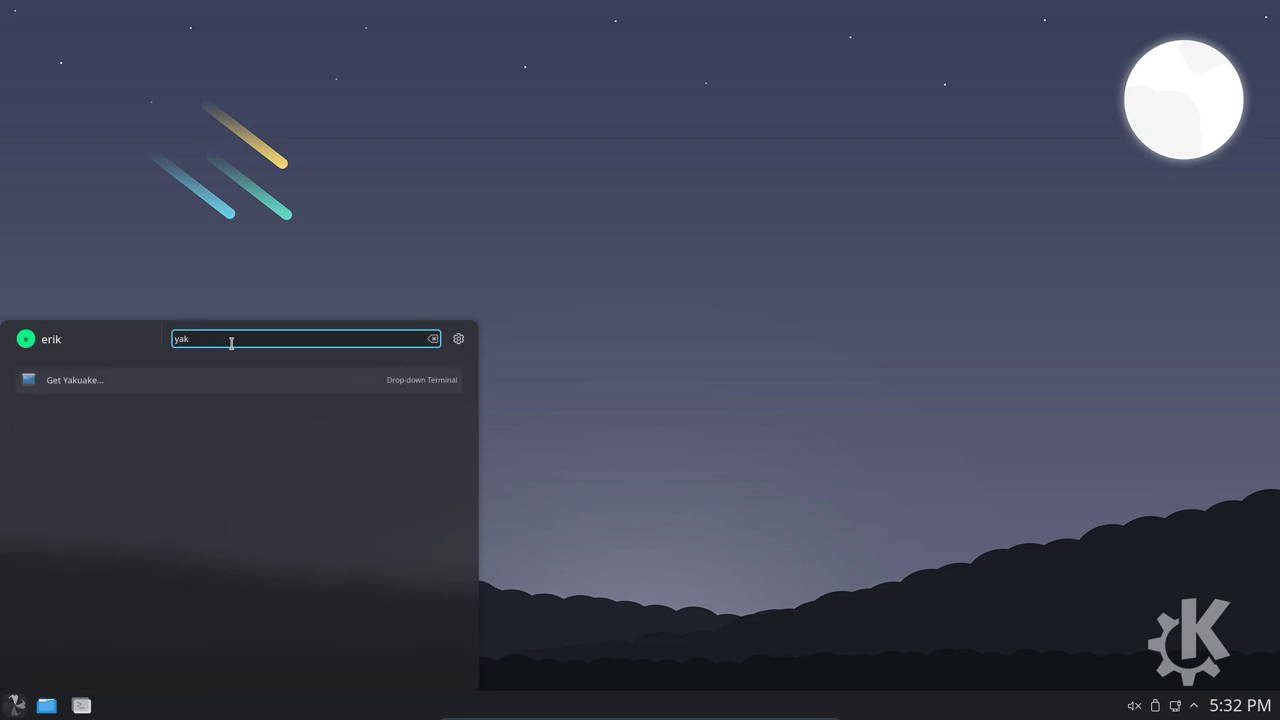
text(u)
click(185, 388)
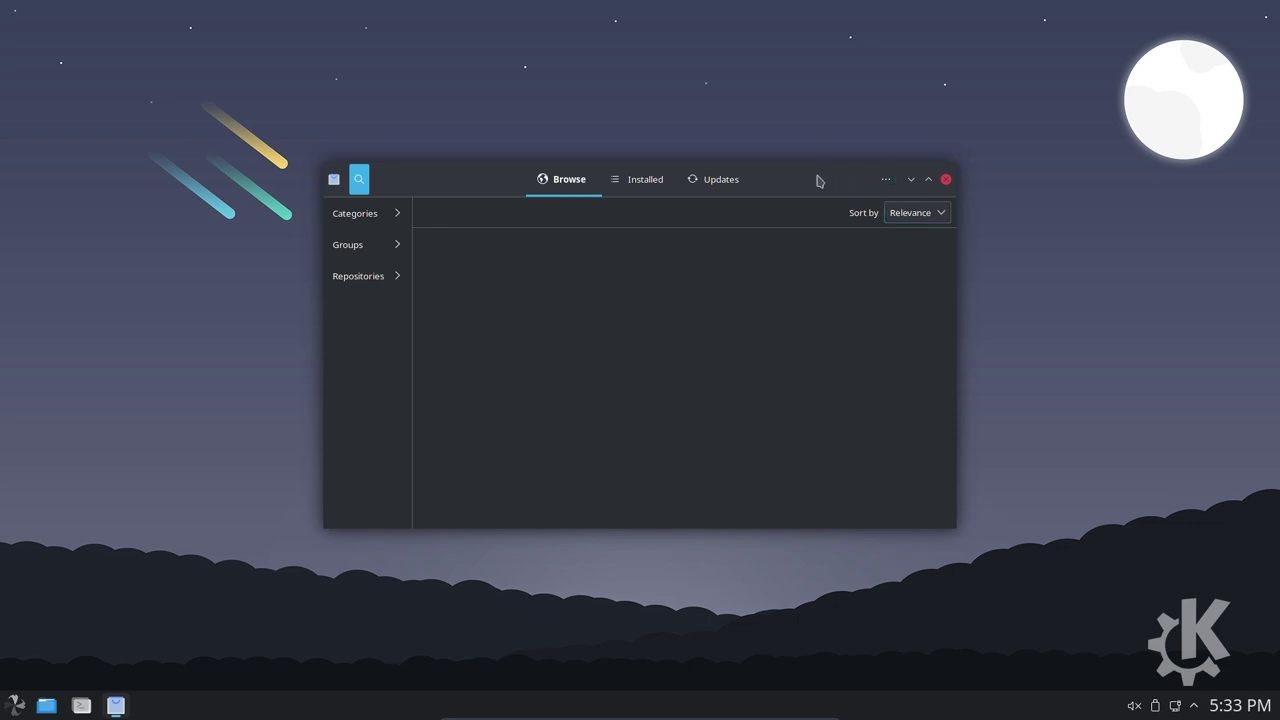
Step: Search Discover for 'yakuake', then open a Konsole terminal with Ctrl+Alt+T
drag(814, 178, 783, 114)
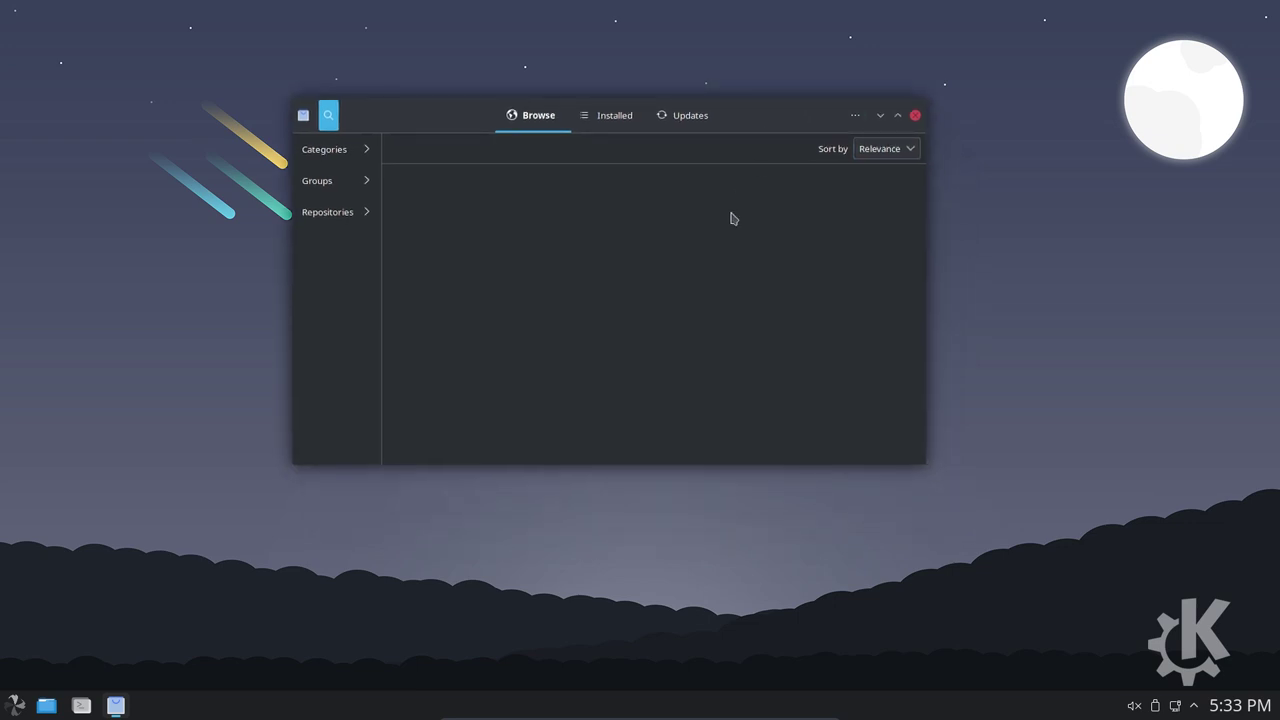
click(329, 116)
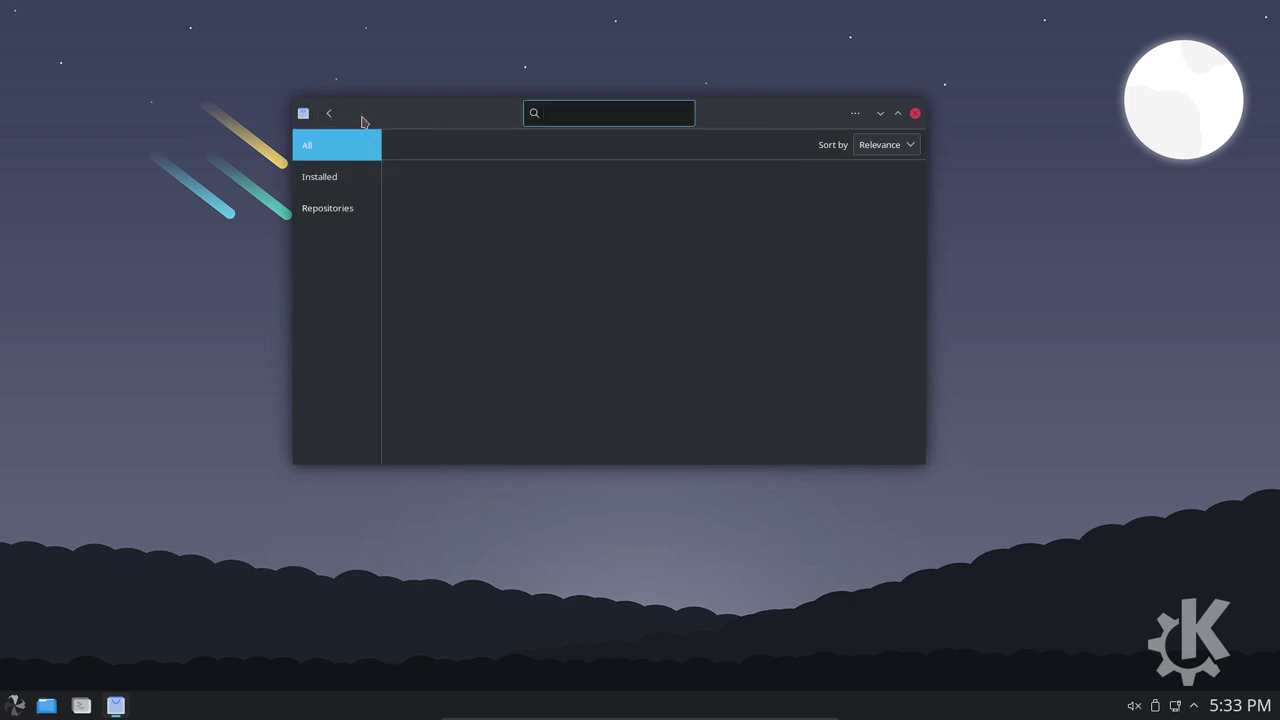
text(yakuak)
text(e)
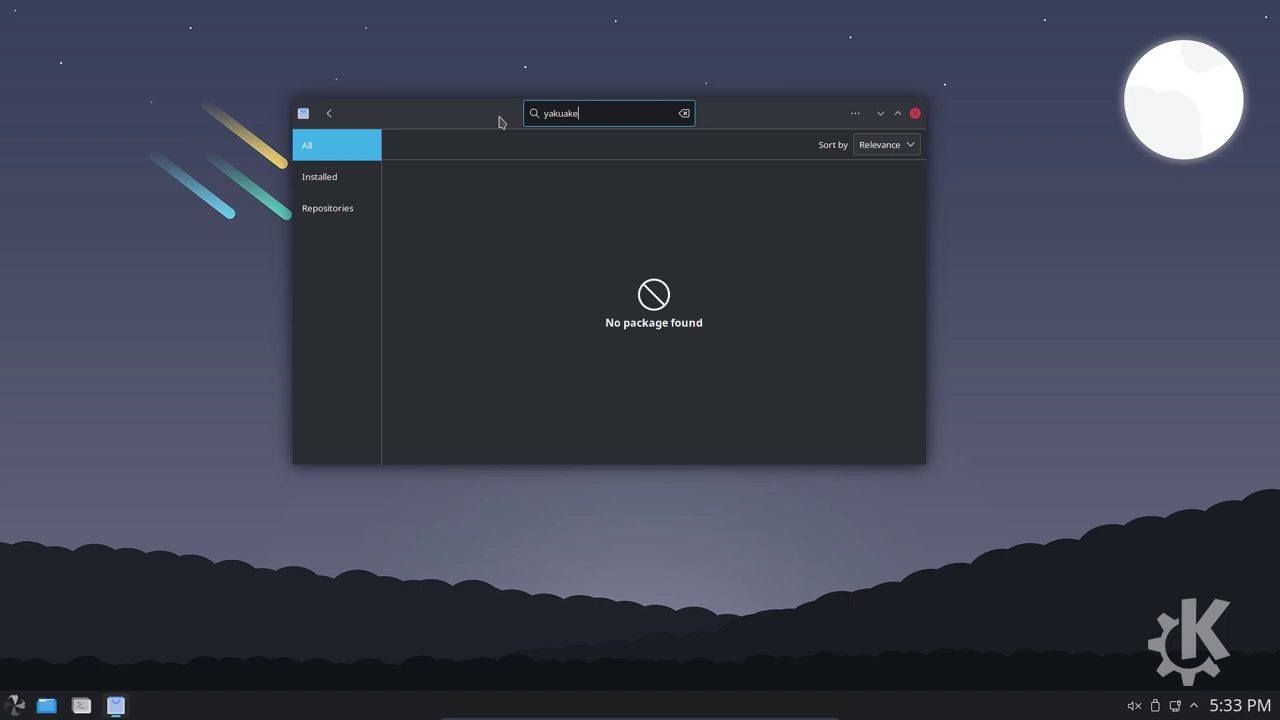
key(ctrl+alt+t)
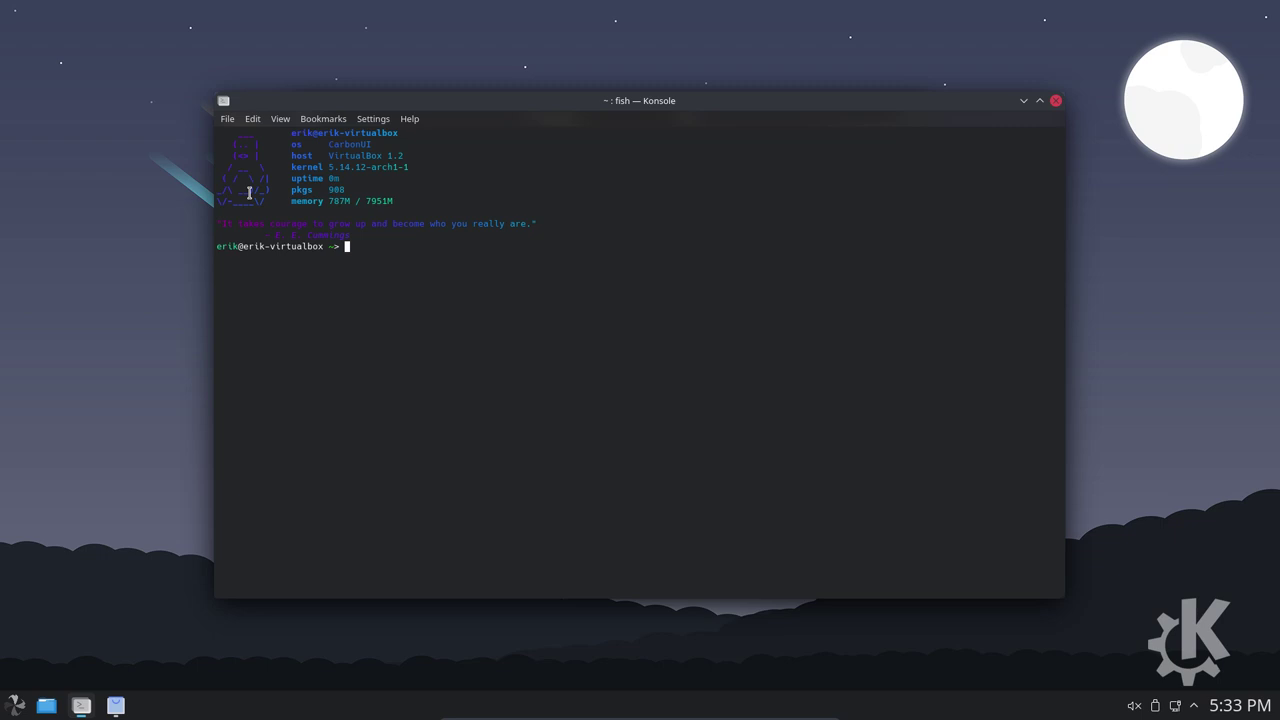
Step: Run 'sudo pacman -Syyu' and decline the full system upgrade with 'n'
text(sudo)
text( pacman -Sy)
text(yu)
key(Return)
key(Return)
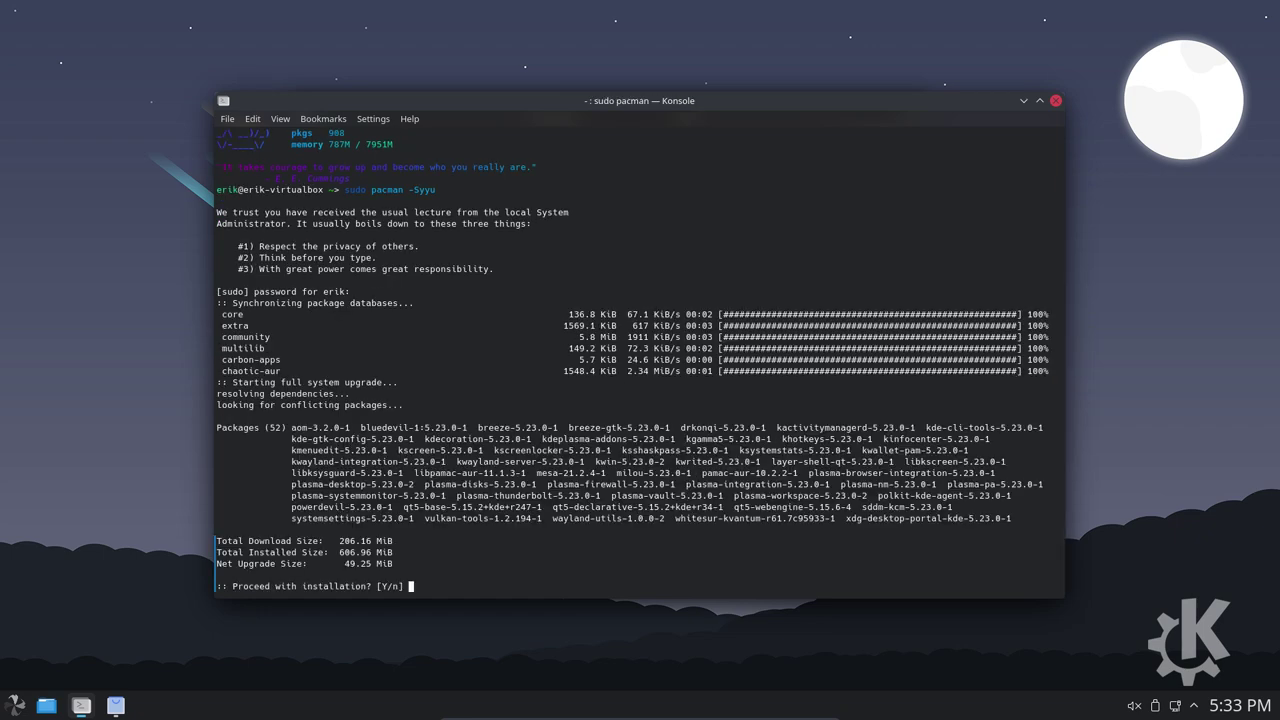
text(n)
key(Return)
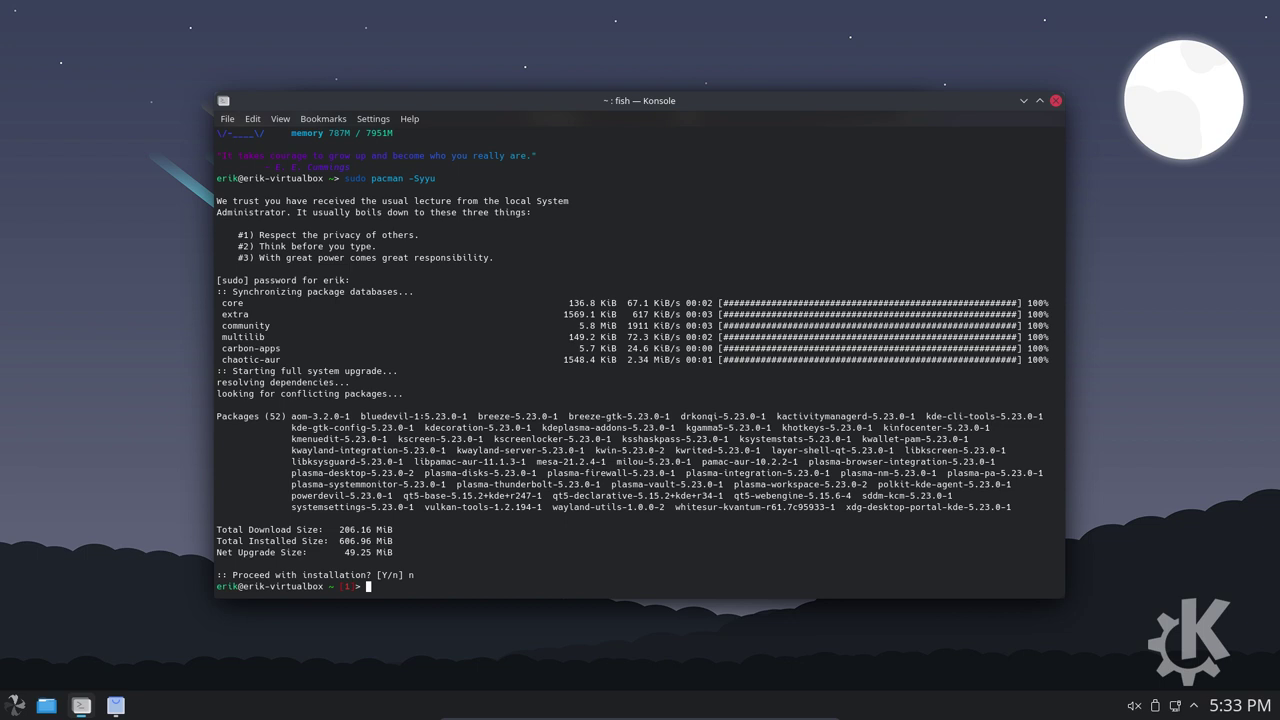
Step: Install Yakuake with 'sudo pacman -S yakuake', confirming the package installation
text(sudo )
text(pacman )
text(-S)
text(yak)
text(uake)
key(Return)
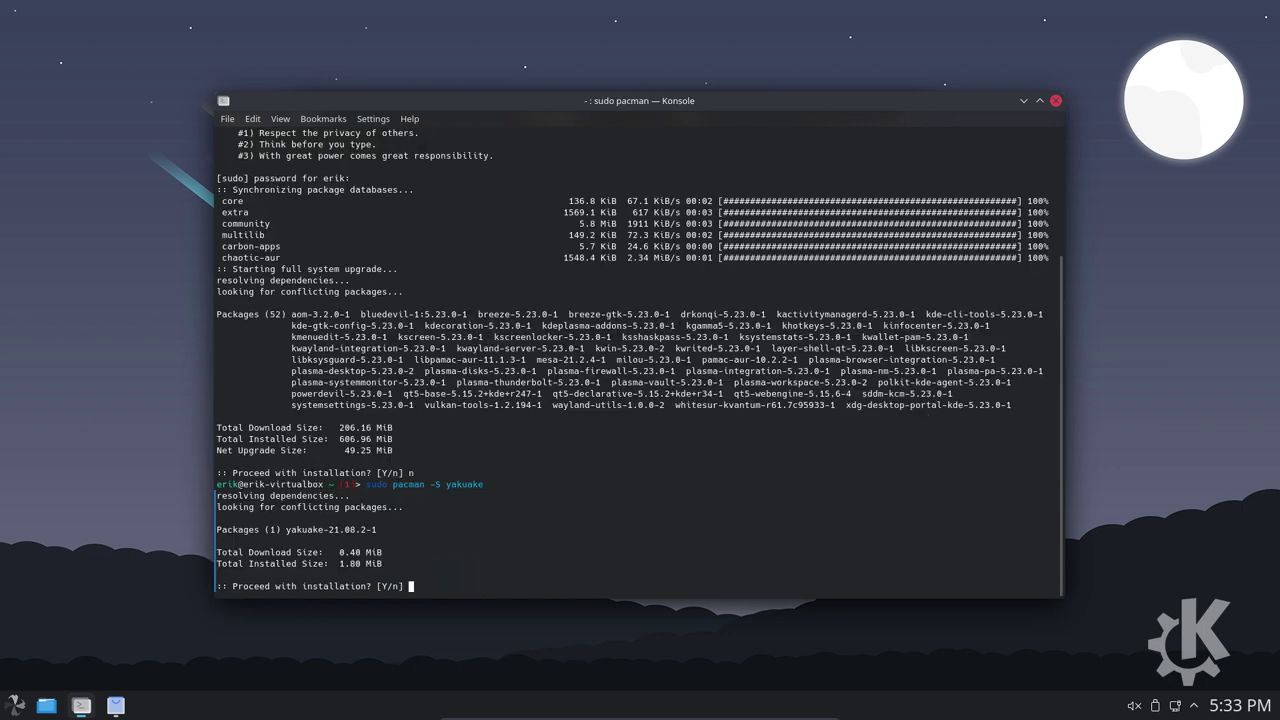
key(Return)
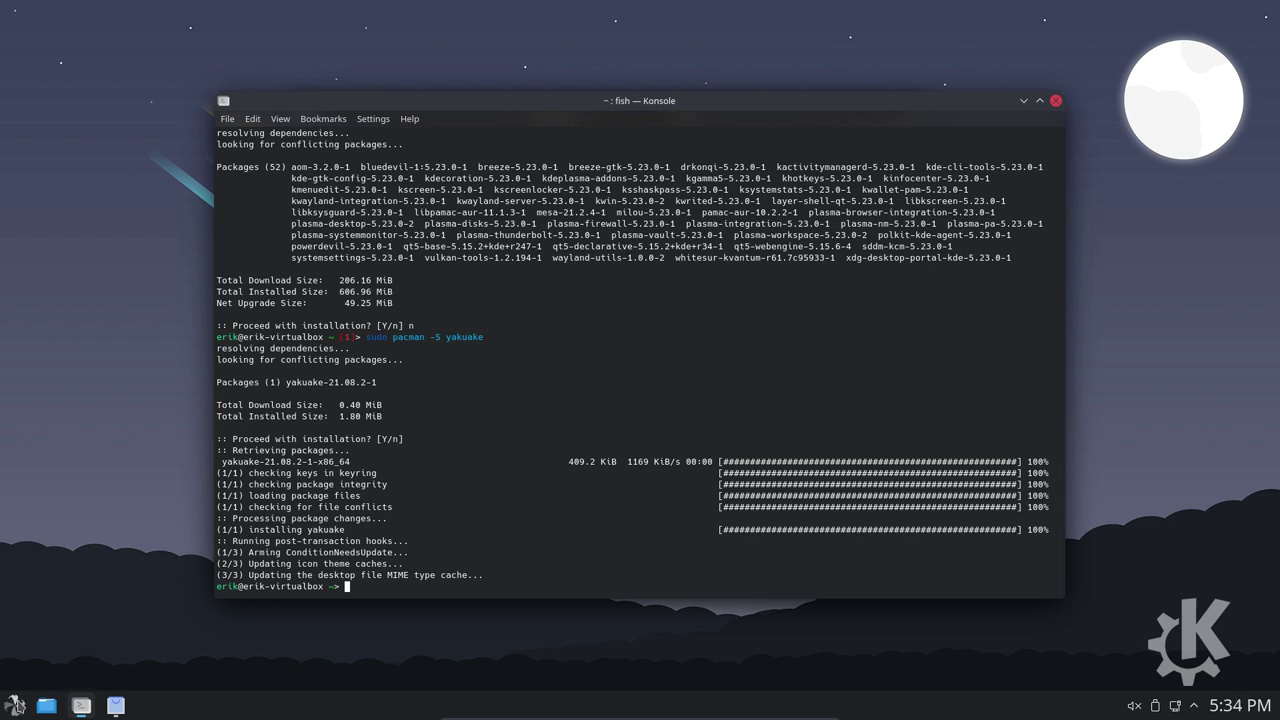
Step: Launch Yakuake from the launcher search 'ya' and dismiss its first-run welcome
click(16, 705)
text(ya)
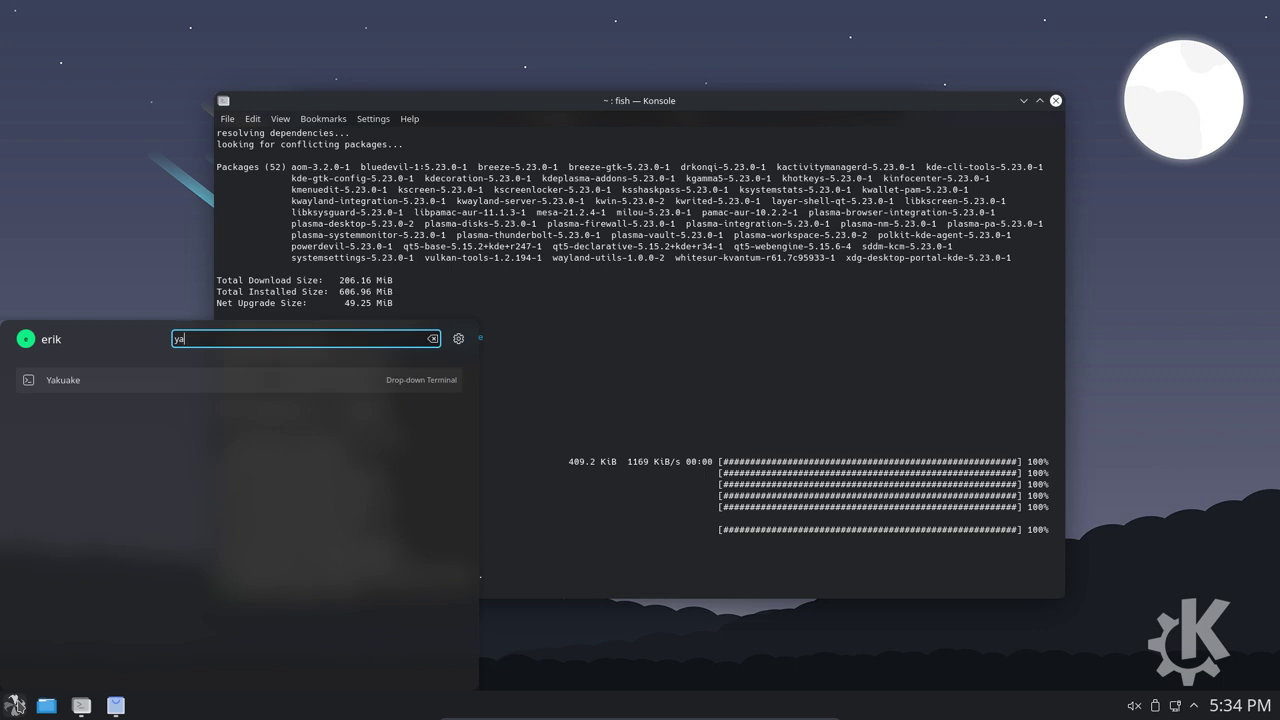
key(Return)
key(Return)
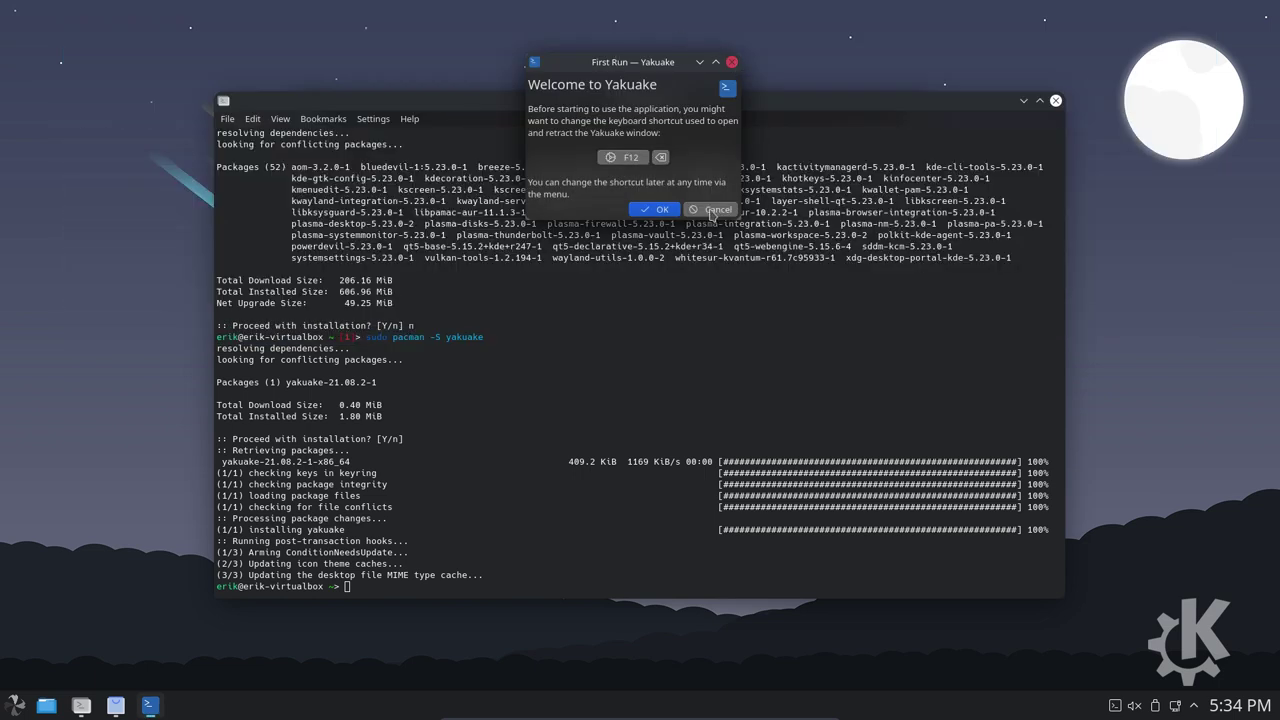
click(712, 210)
Step: Close Konsole, toggle the Yakuake terminal down and up with F12, and close Discover
click(1055, 100)
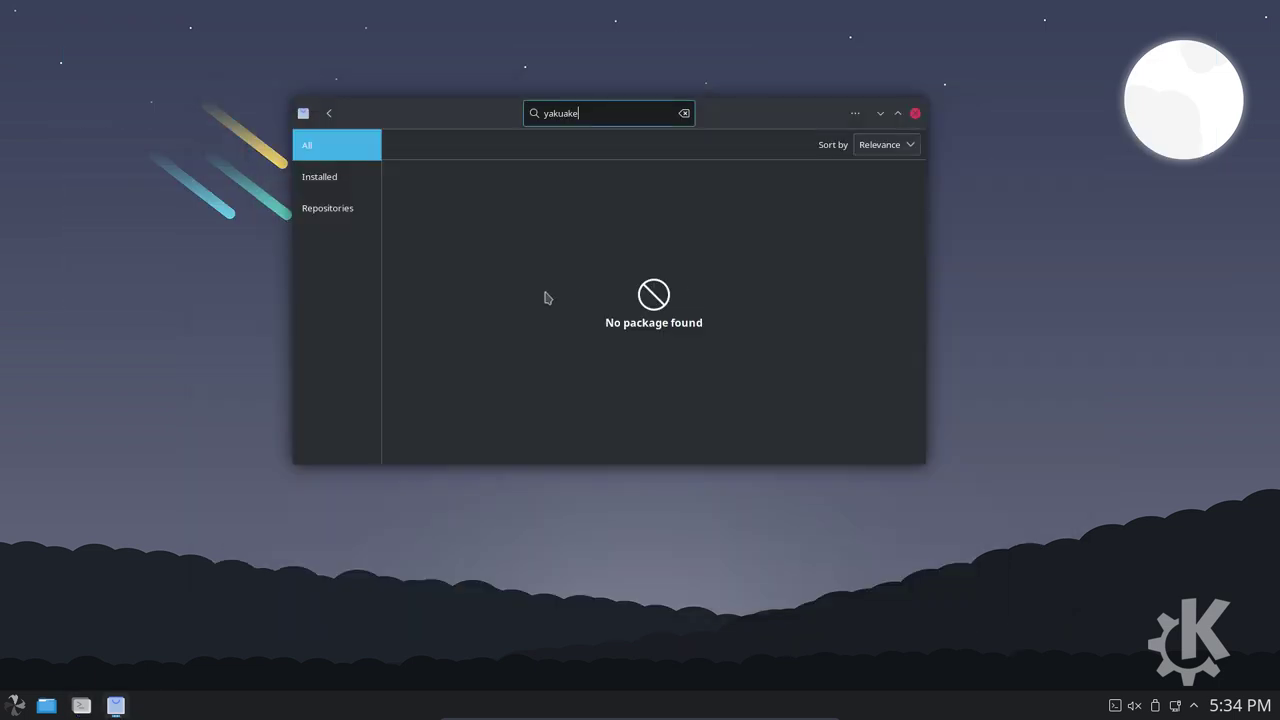
key(F12)
key(F12)
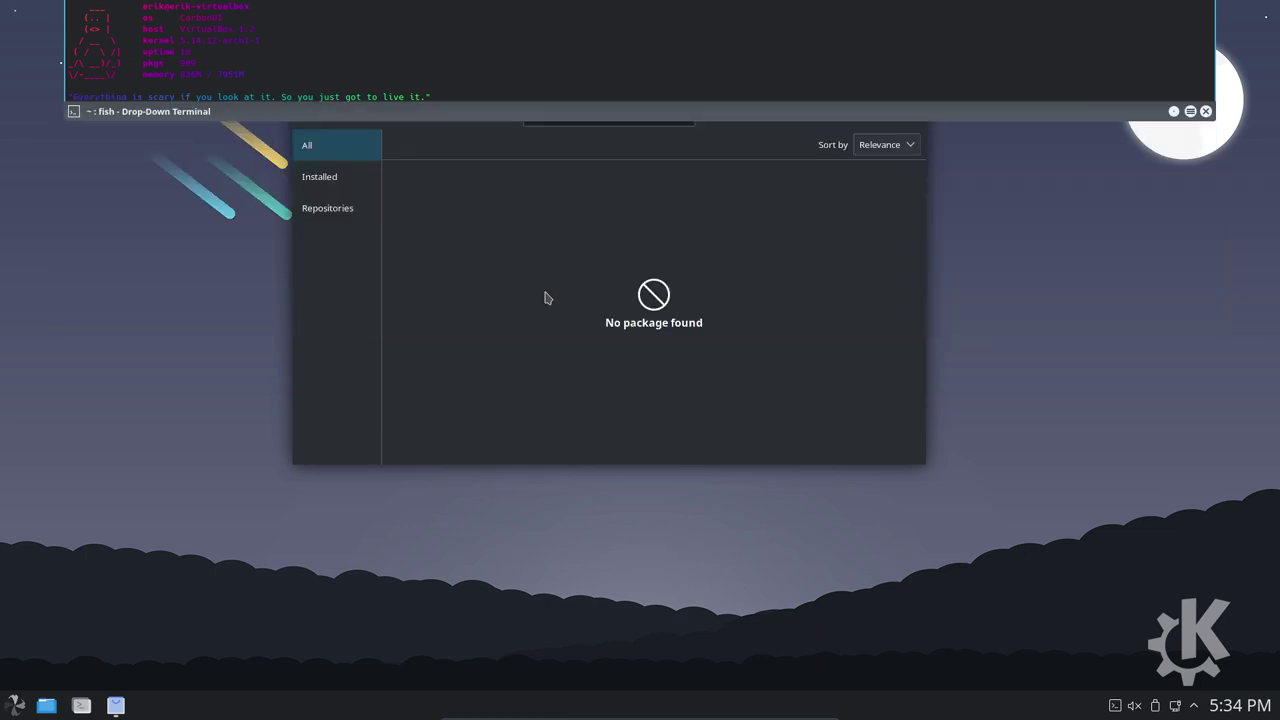
key(F12)
key(F12)
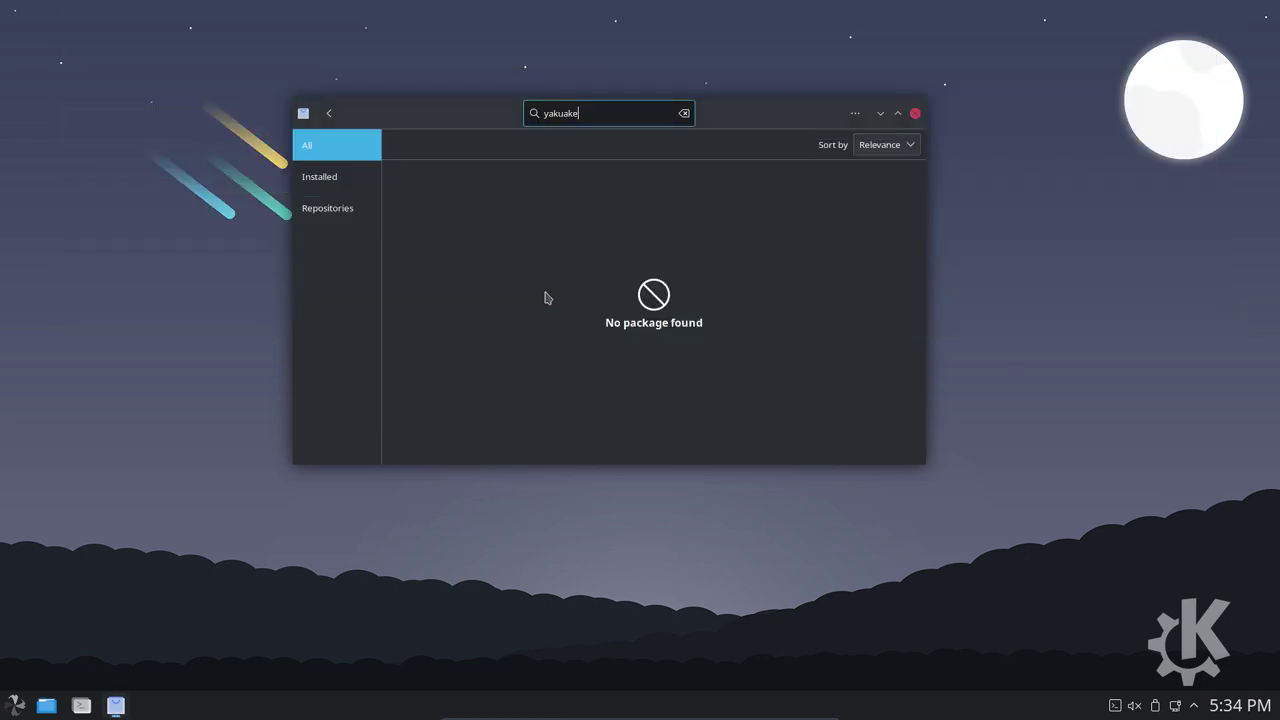
click(915, 113)
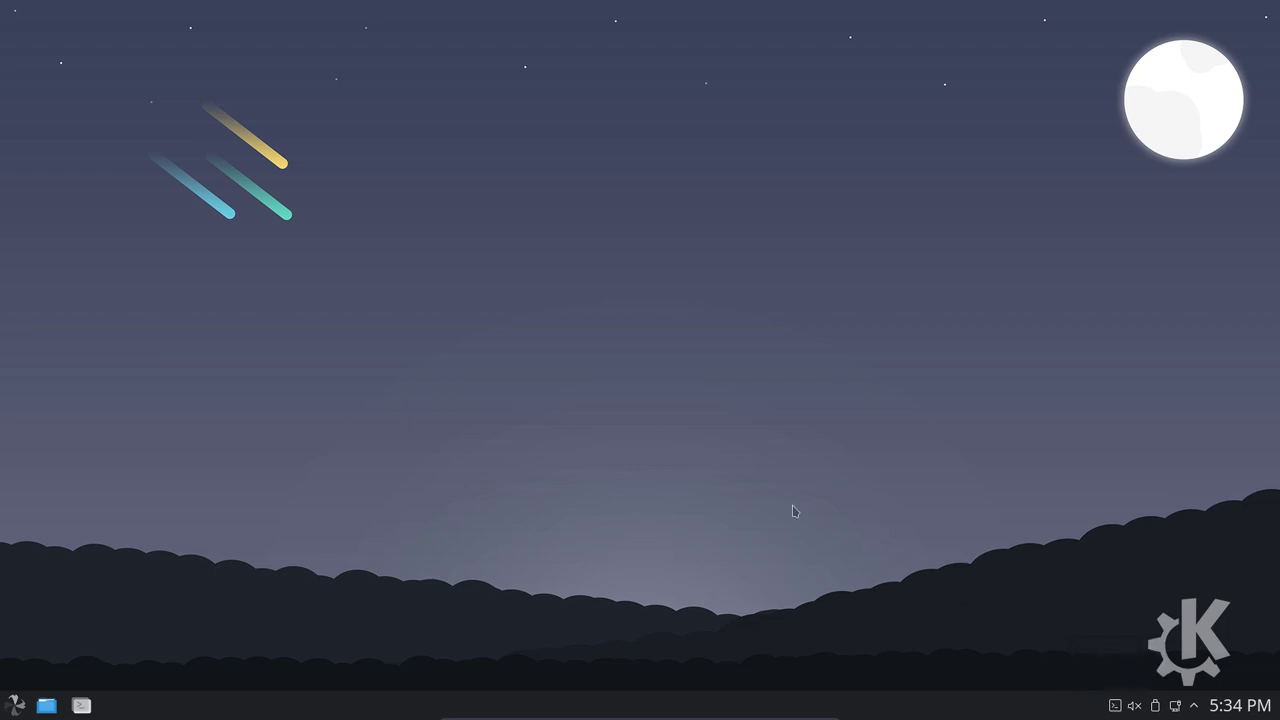
Step: Shut down the CarbonUI guest via Leave, Shut Down, and confirm immediately
click(16, 705)
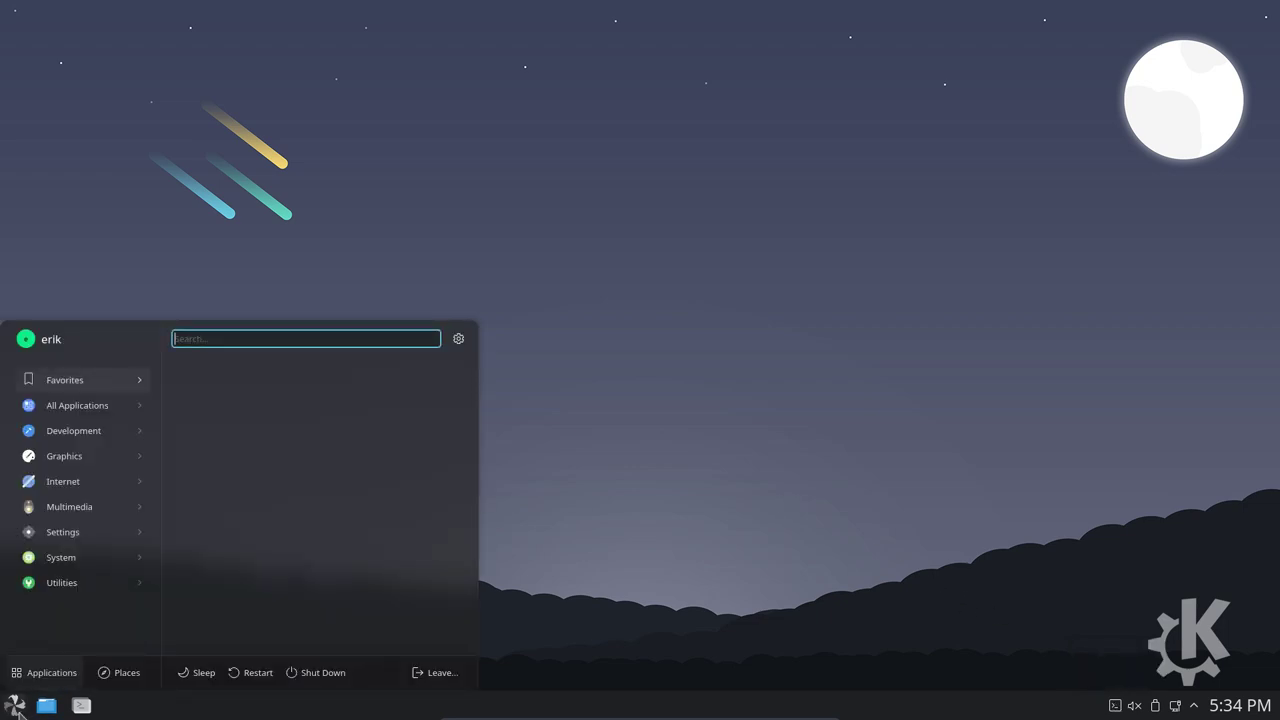
click(423, 672)
click(320, 676)
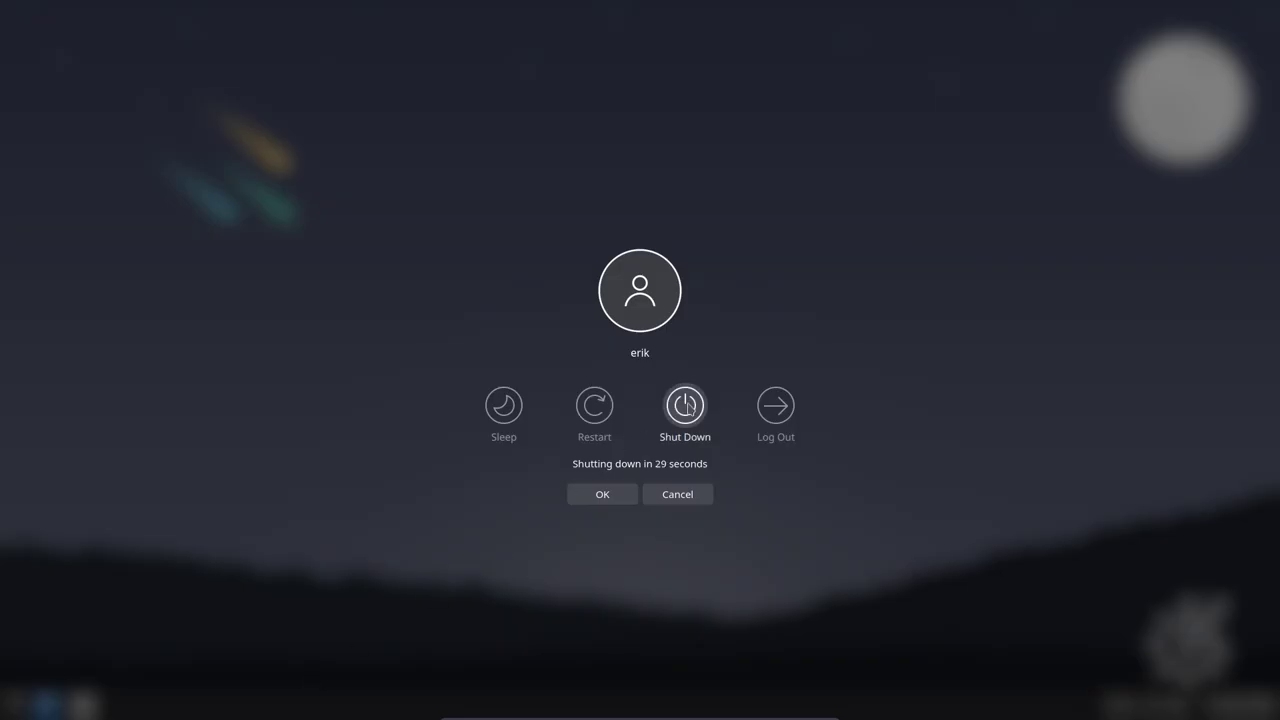
click(686, 405)
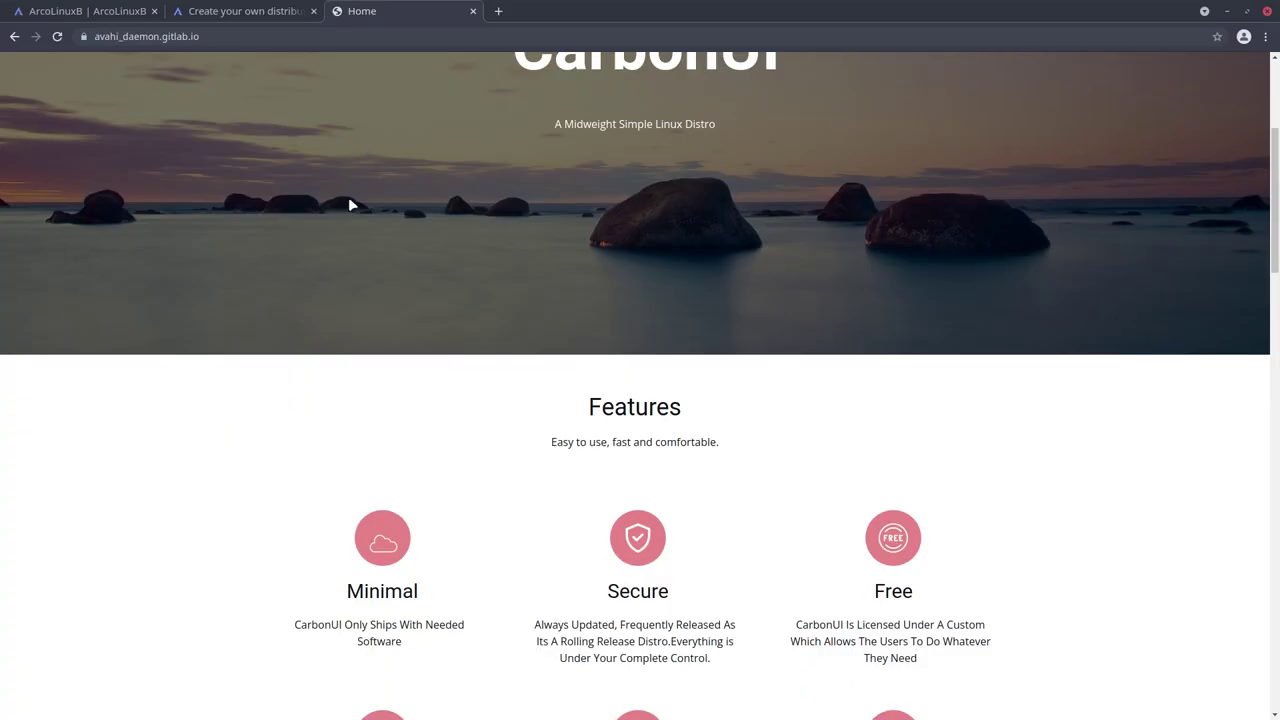
Step: Scroll the CarbonUI homepage back to its top to show the title and tagline
scroll(447, 270, up, 3)
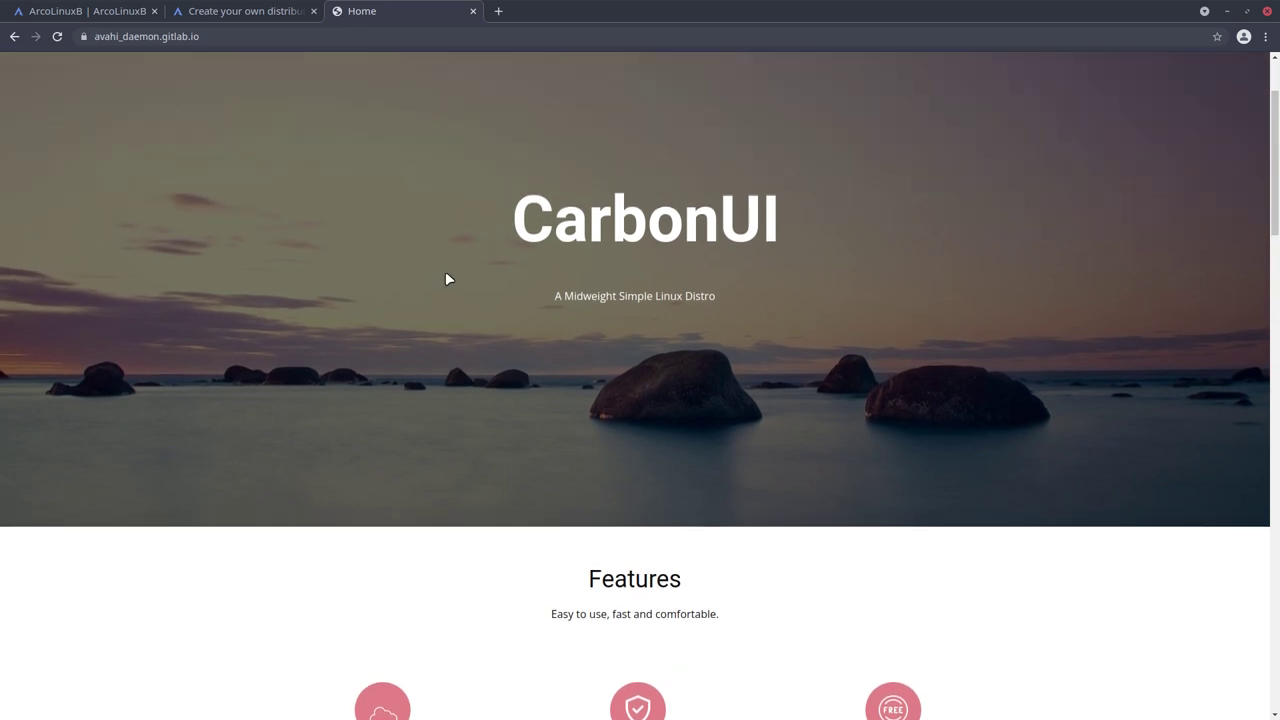
scroll(447, 275, up, 3)
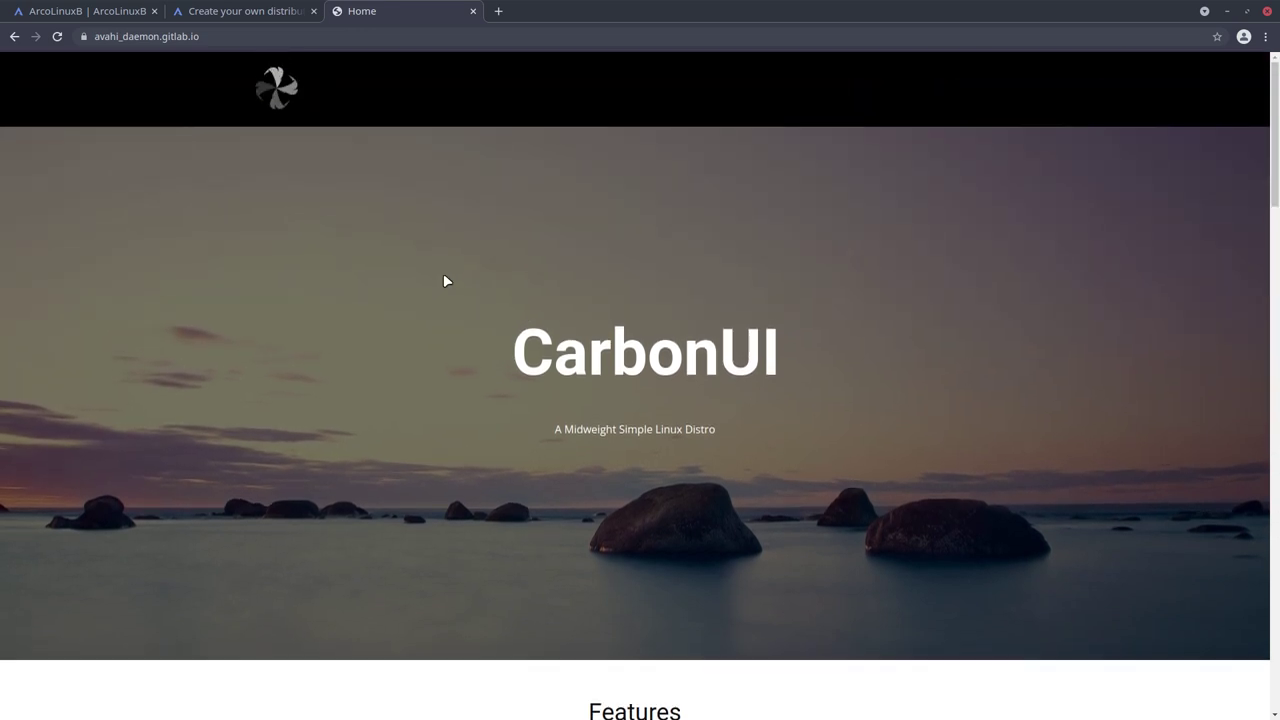
Step: Switch to the ArcoLinux 'Create your own distribution' tab and scroll to its top
click(240, 11)
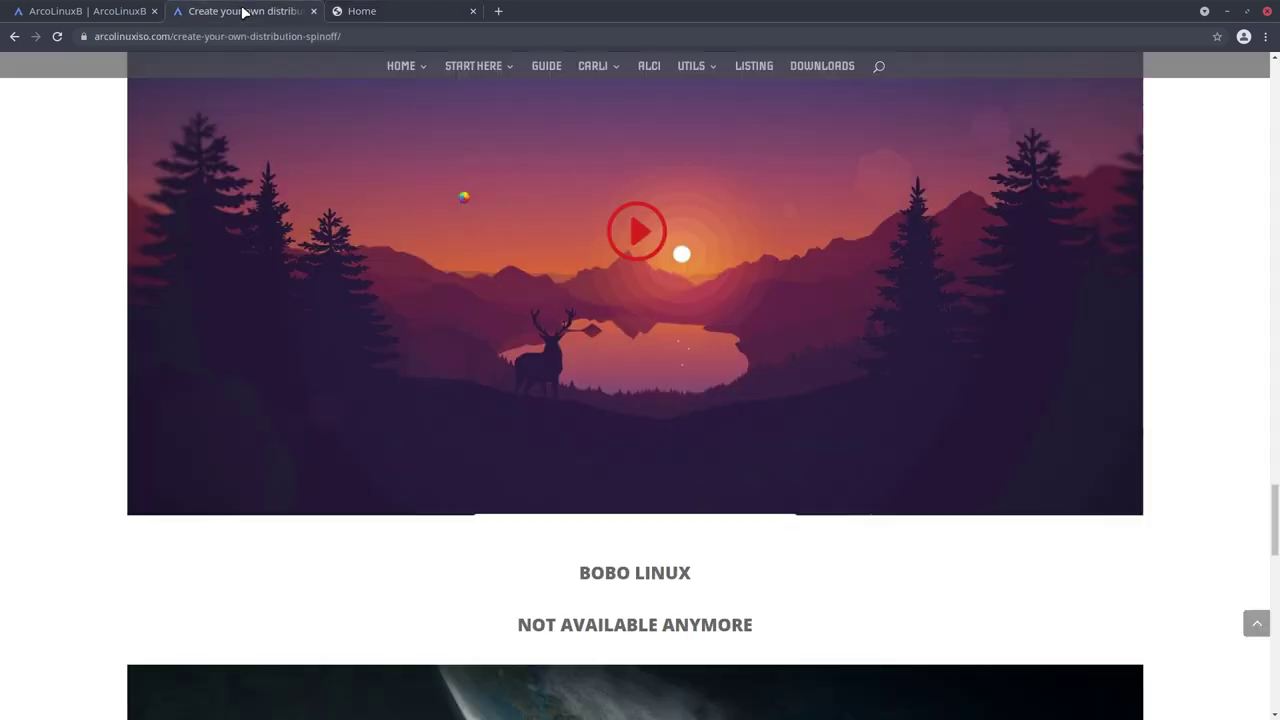
scroll(430, 195, up, 3)
scroll(421, 197, up, 6)
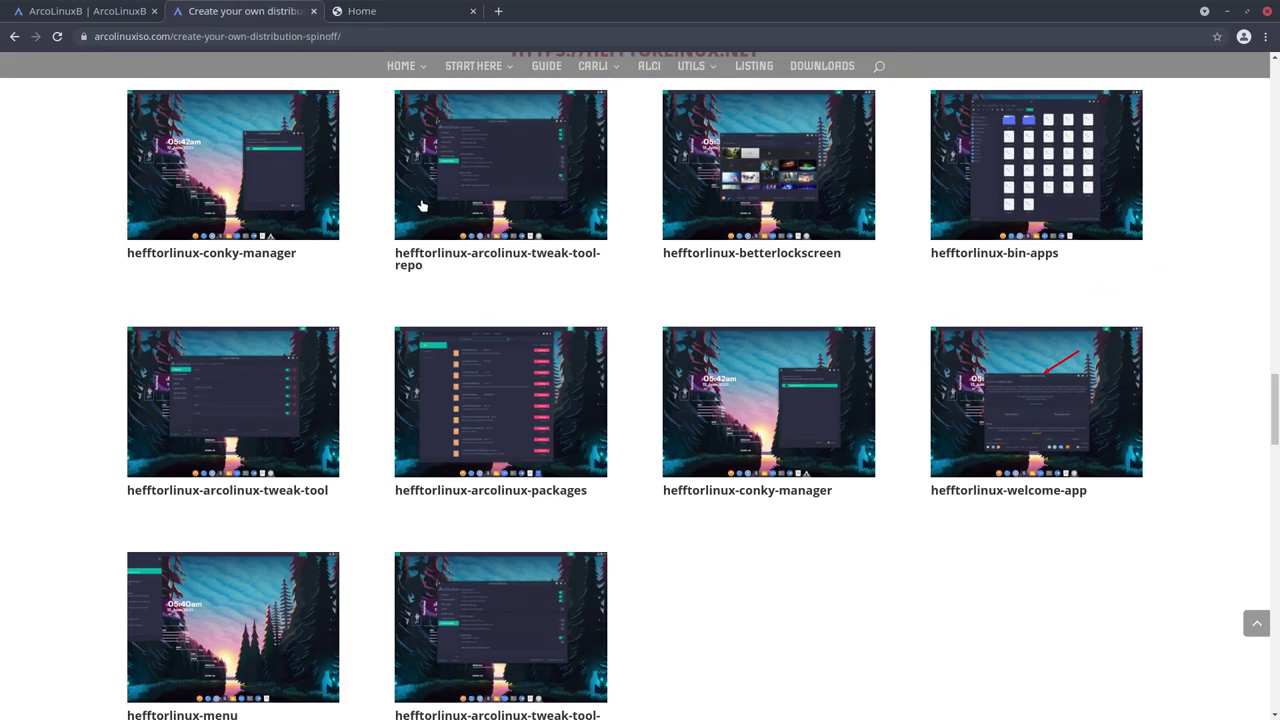
scroll(421, 197, up, 2)
scroll(491, 114, up, 2)
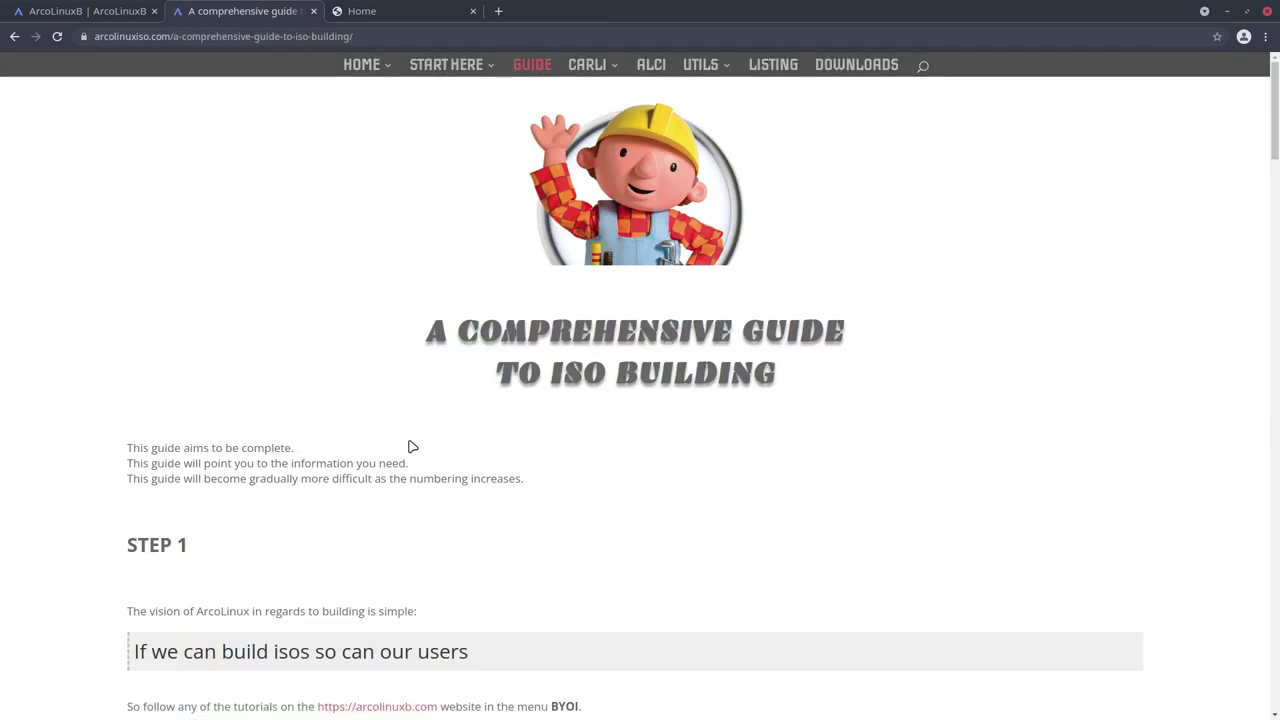
Step: Scroll through the ISO-building guide's steps down to Step 10 on package signing
scroll(266, 414, down, 2)
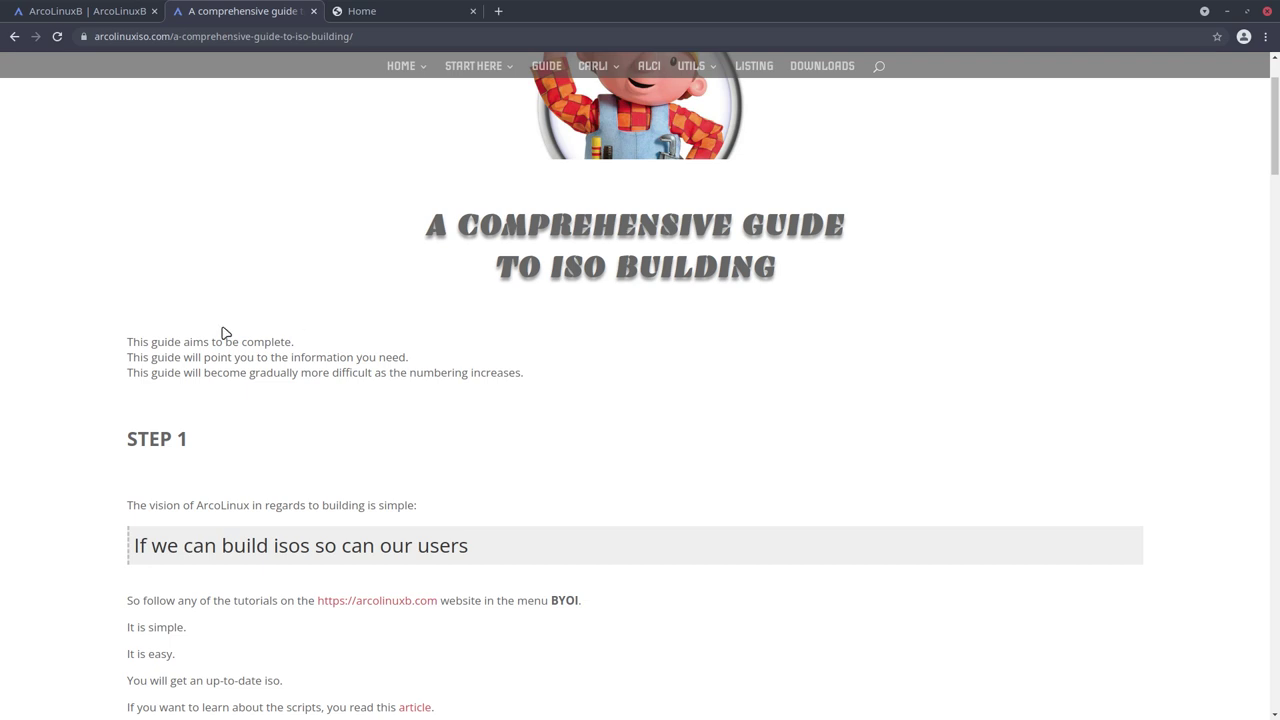
scroll(211, 321, down, 1)
scroll(211, 321, down, 2)
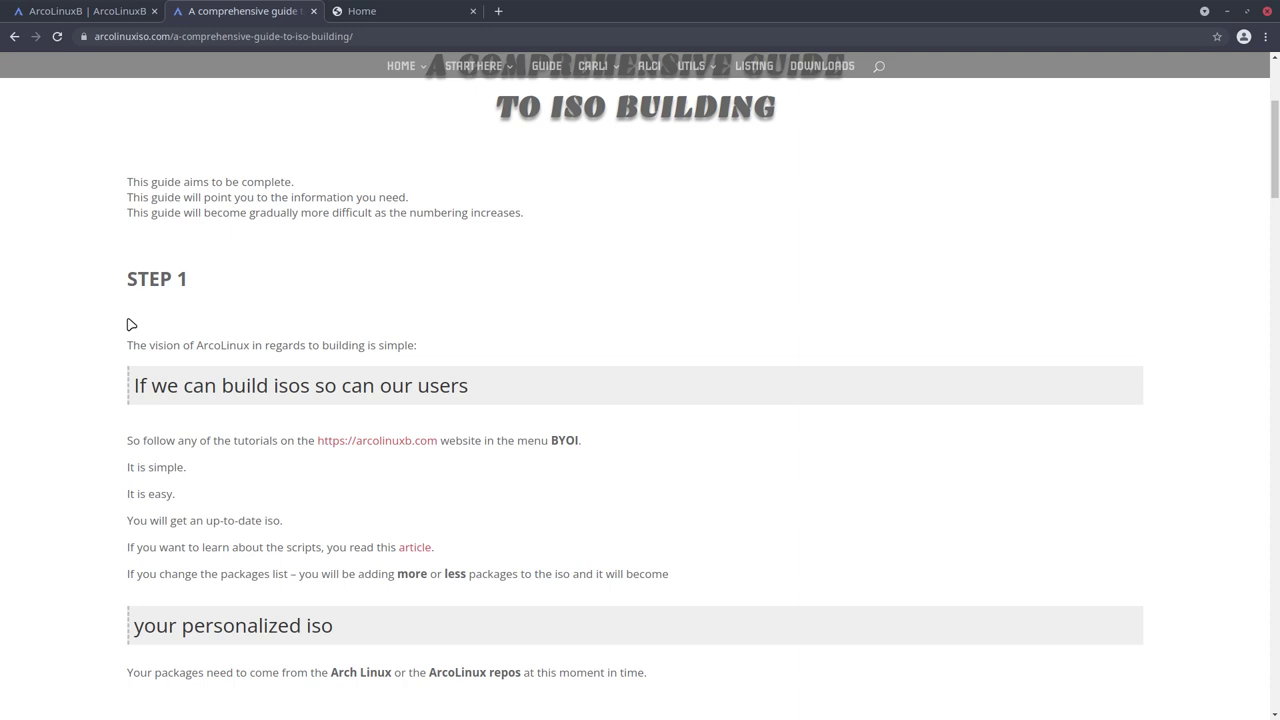
scroll(128, 325, down, 3)
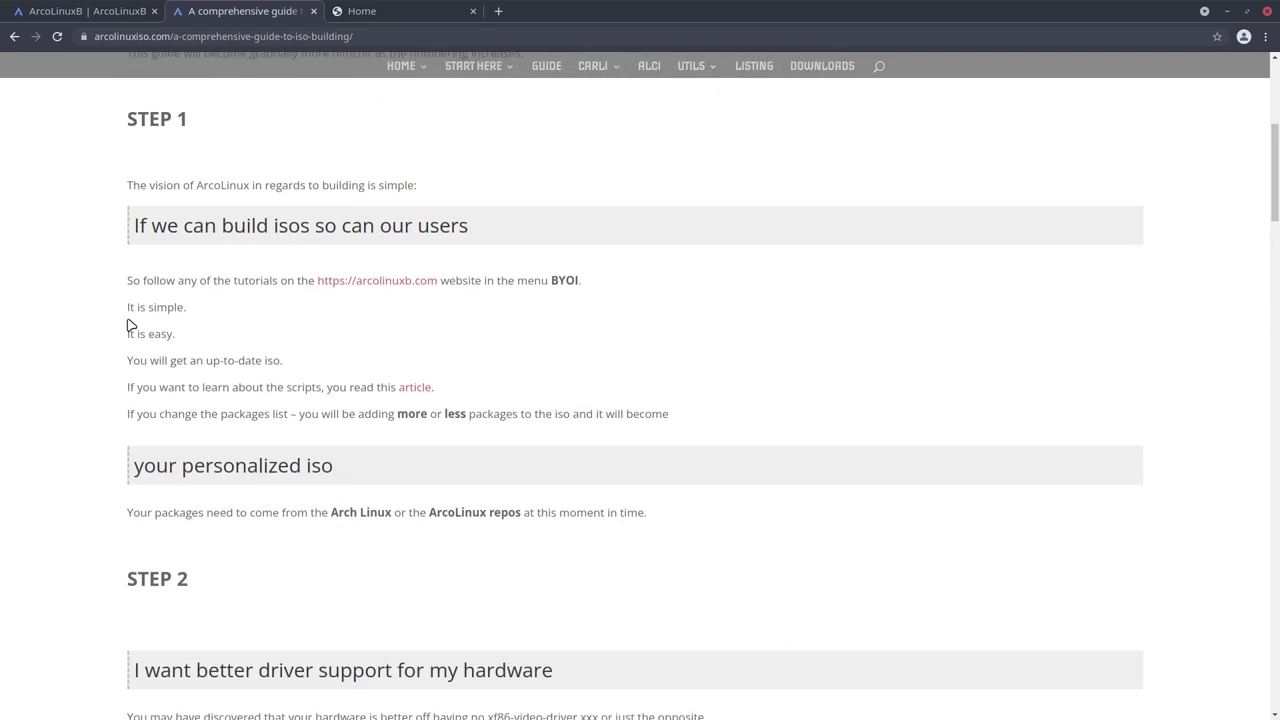
scroll(128, 325, down, 1)
scroll(128, 325, down, 3)
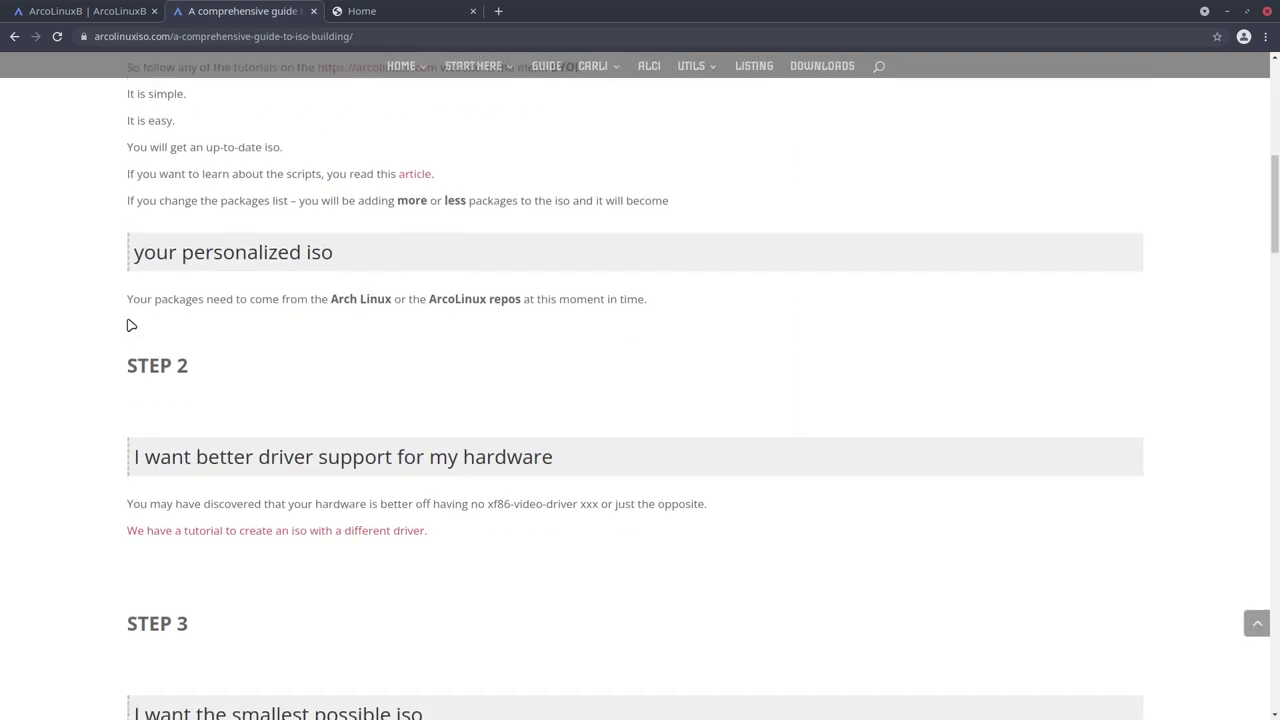
scroll(128, 325, down, 3)
scroll(128, 325, down, 1)
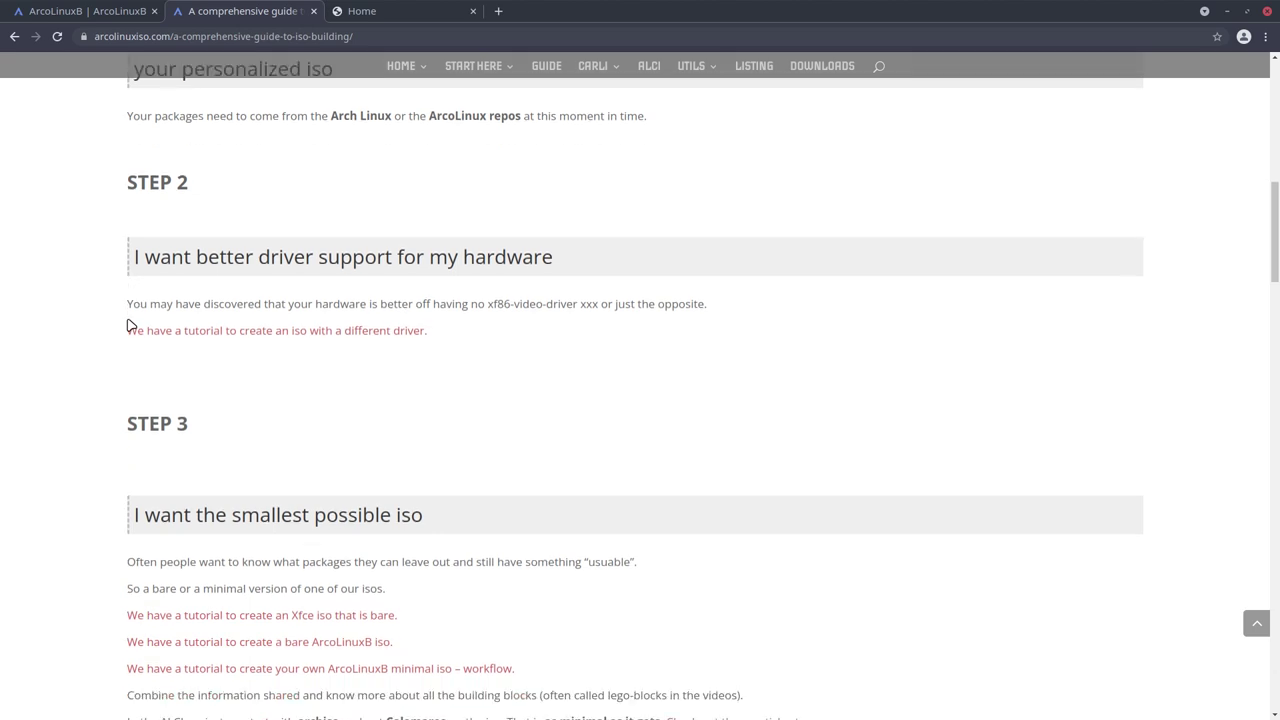
scroll(128, 325, down, 3)
scroll(128, 325, down, 2)
scroll(128, 325, down, 2)
scroll(128, 325, down, 4)
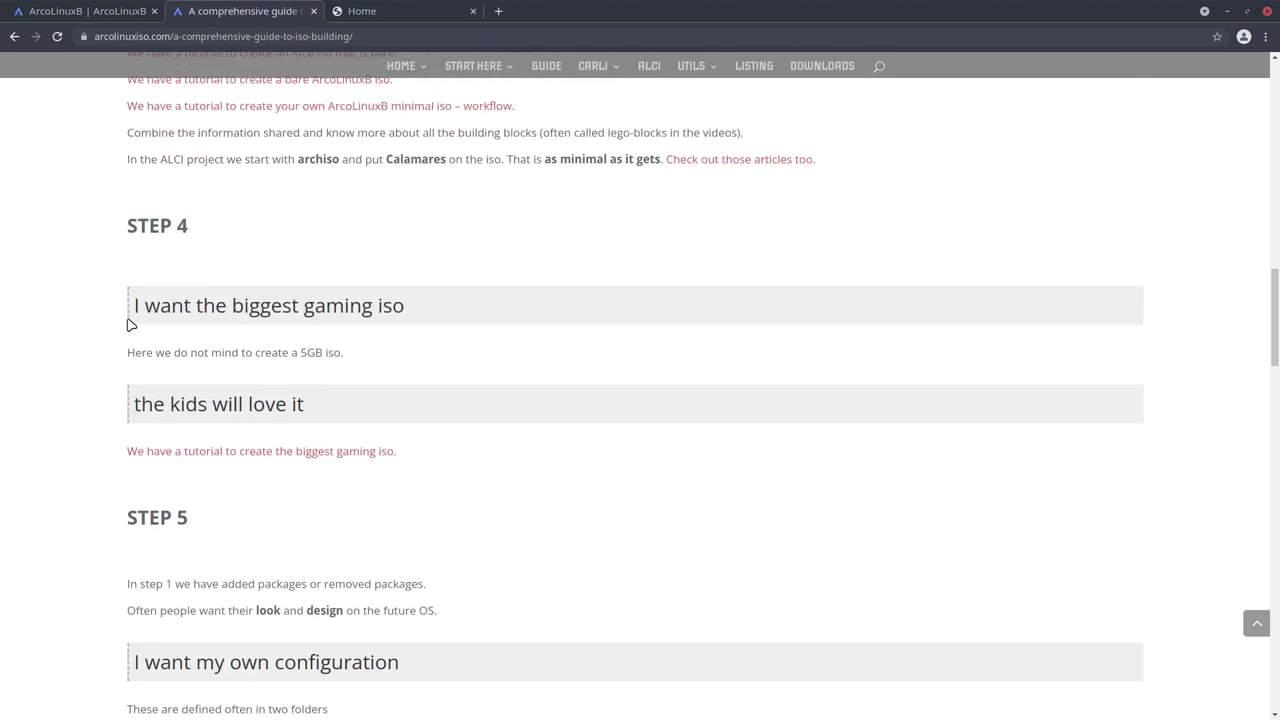
scroll(128, 325, down, 4)
scroll(128, 325, down, 5)
scroll(128, 325, down, 1)
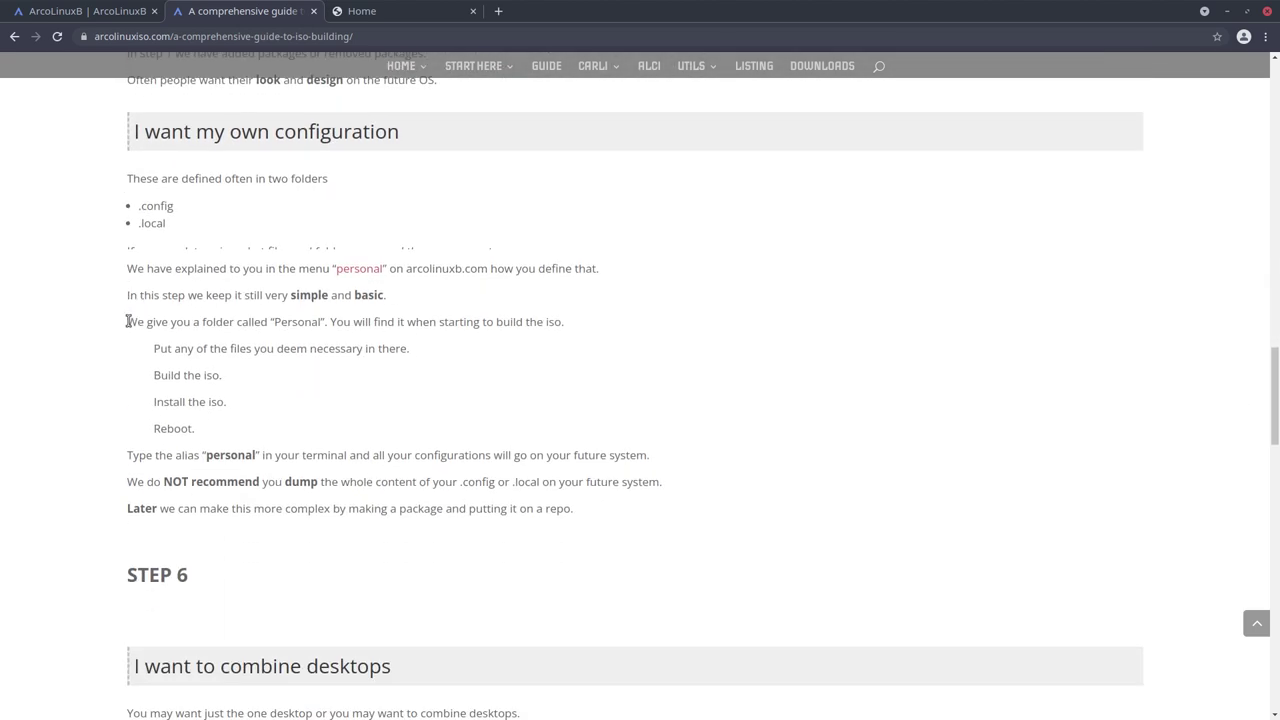
scroll(128, 325, down, 2)
scroll(128, 325, down, 3)
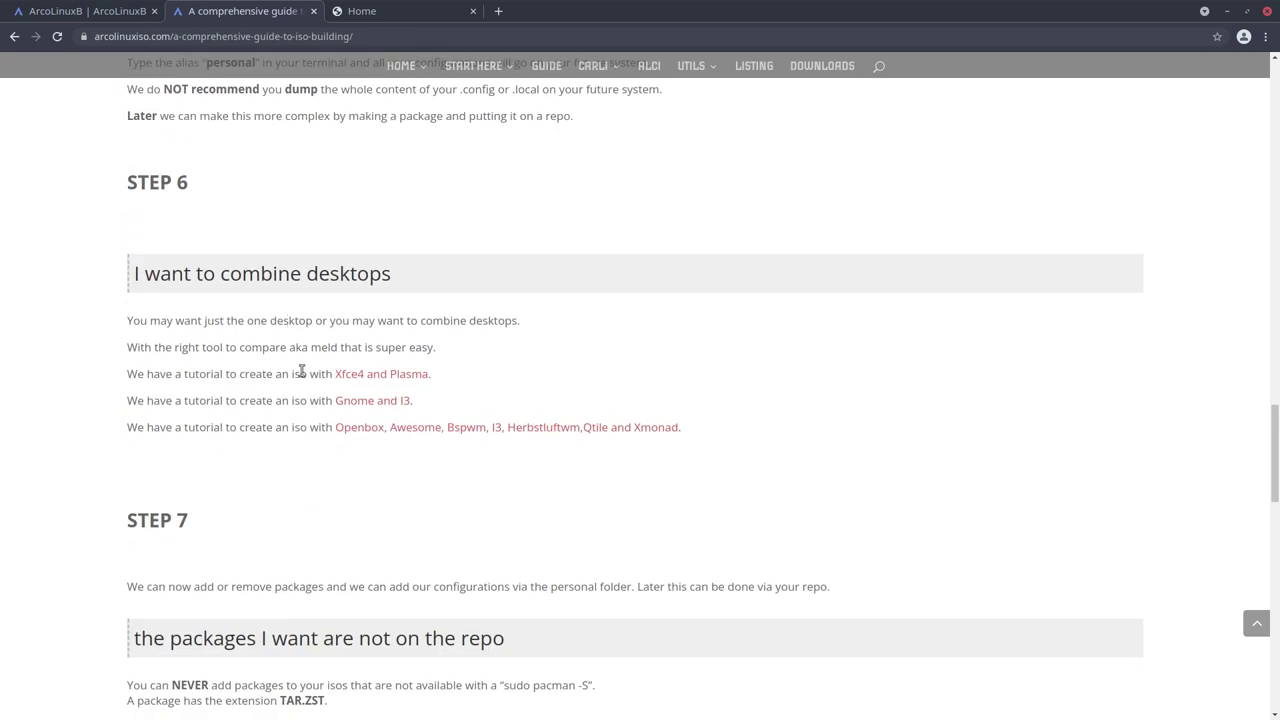
scroll(281, 400, down, 1)
scroll(281, 400, down, 1)
scroll(281, 400, down, 1)
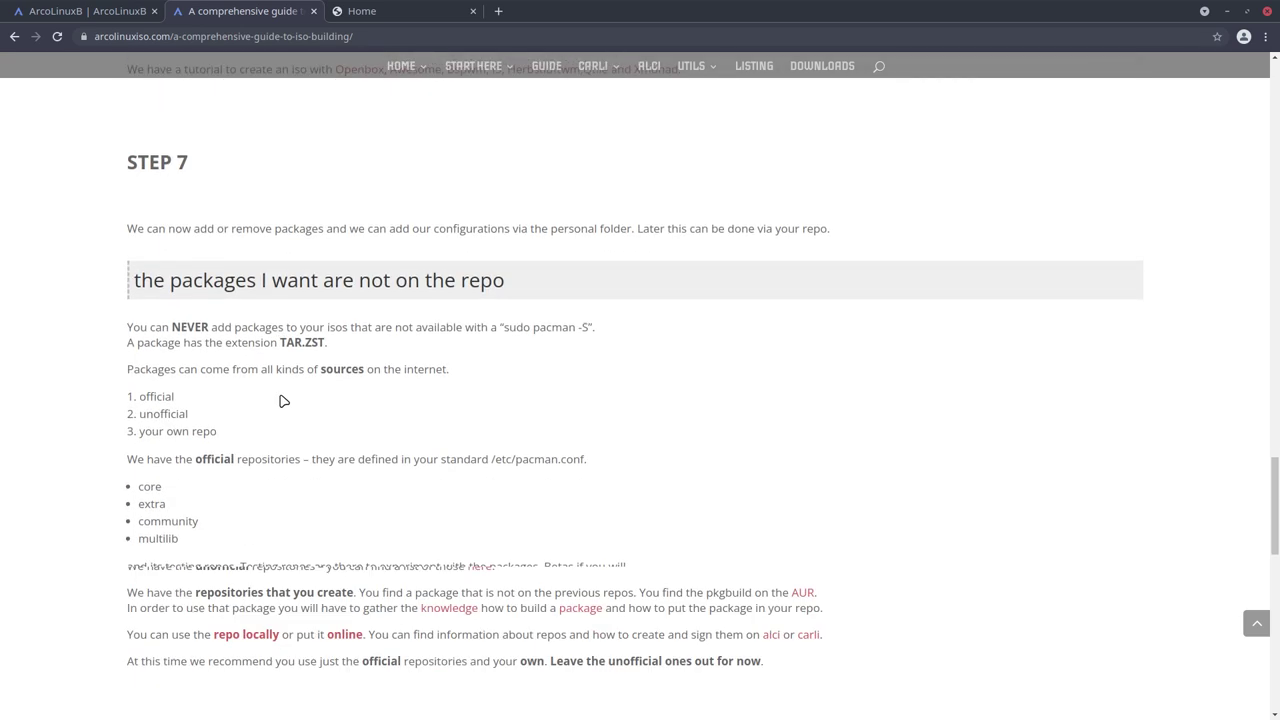
scroll(281, 400, down, 2)
scroll(281, 400, down, 5)
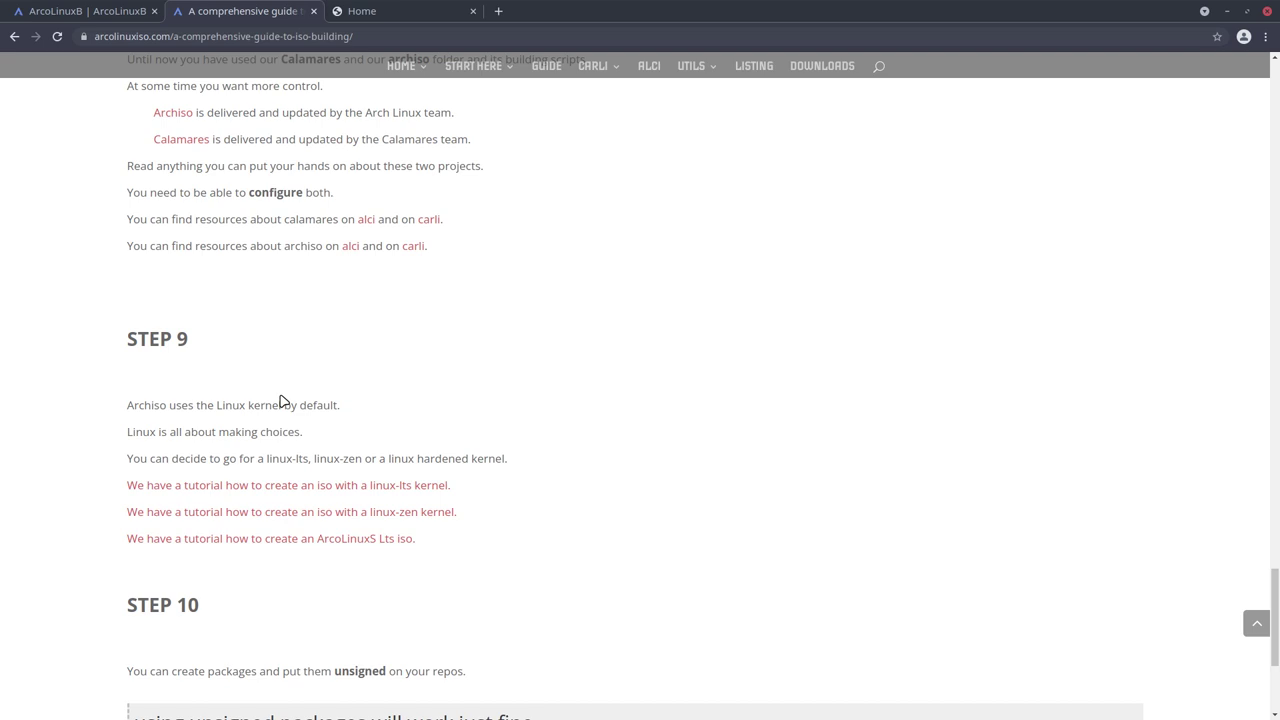
scroll(281, 400, down, 1)
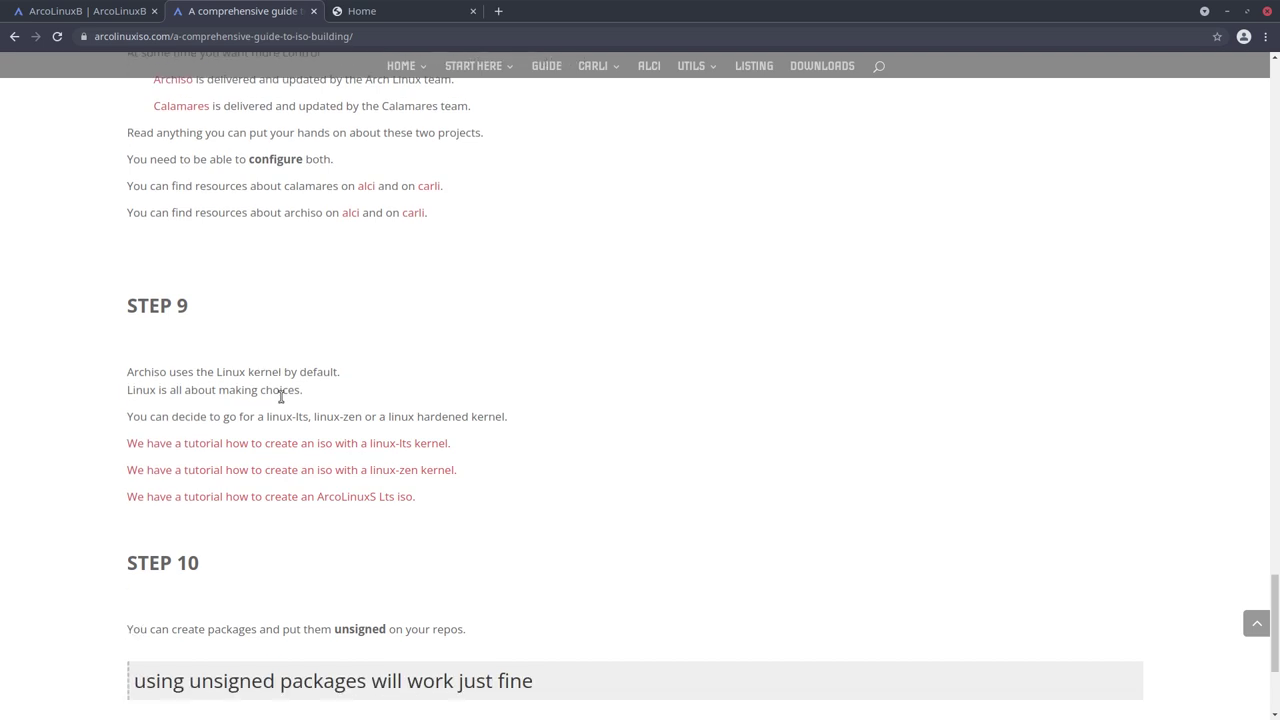
scroll(281, 400, down, 2)
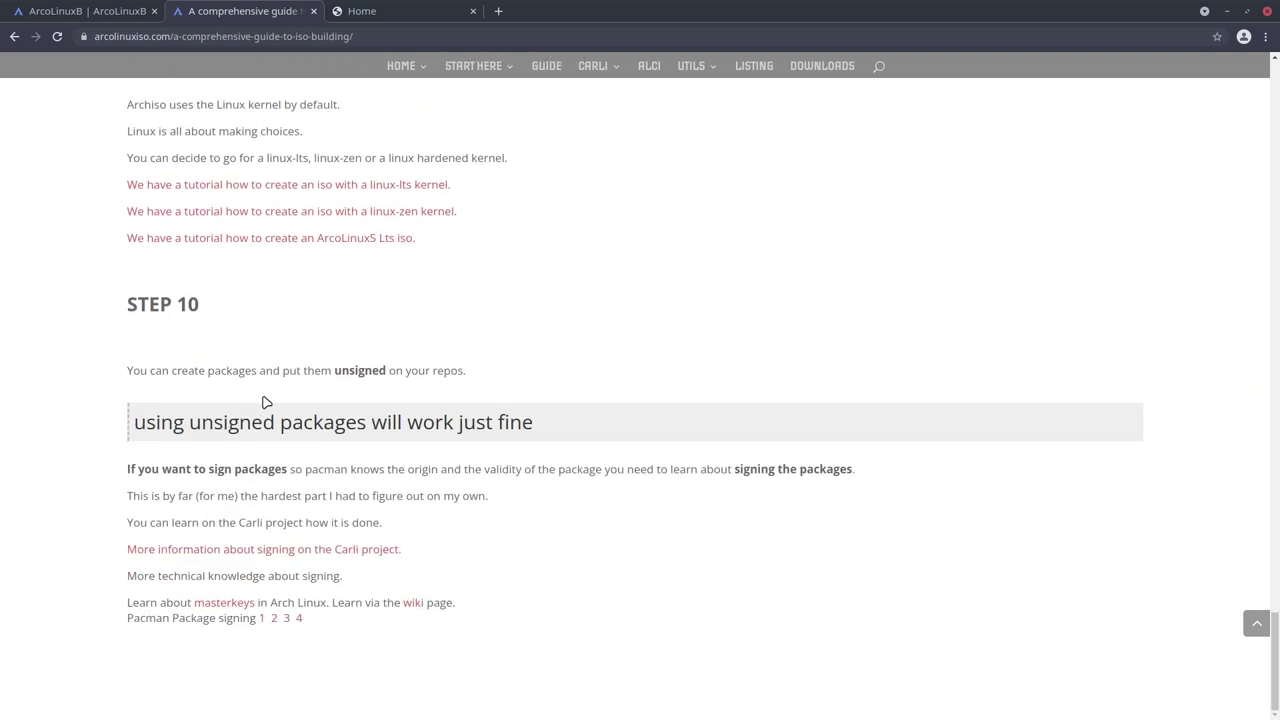